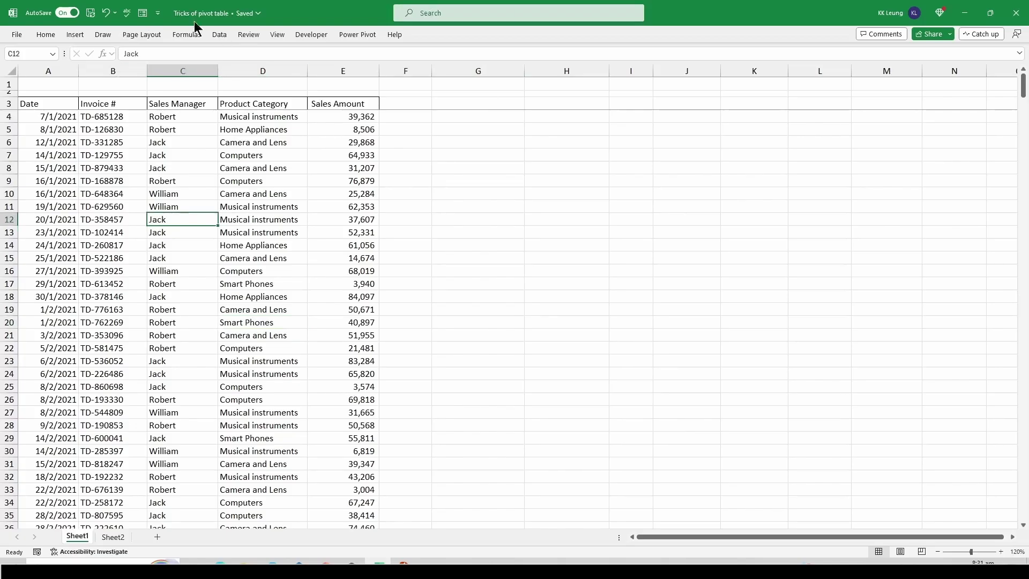
Create a PivotTable at cell G6 of Sheet1 from Sheet1!A3:E584, with Product Category as rows and the sum of Sales Amount as values
left_click(76, 35)
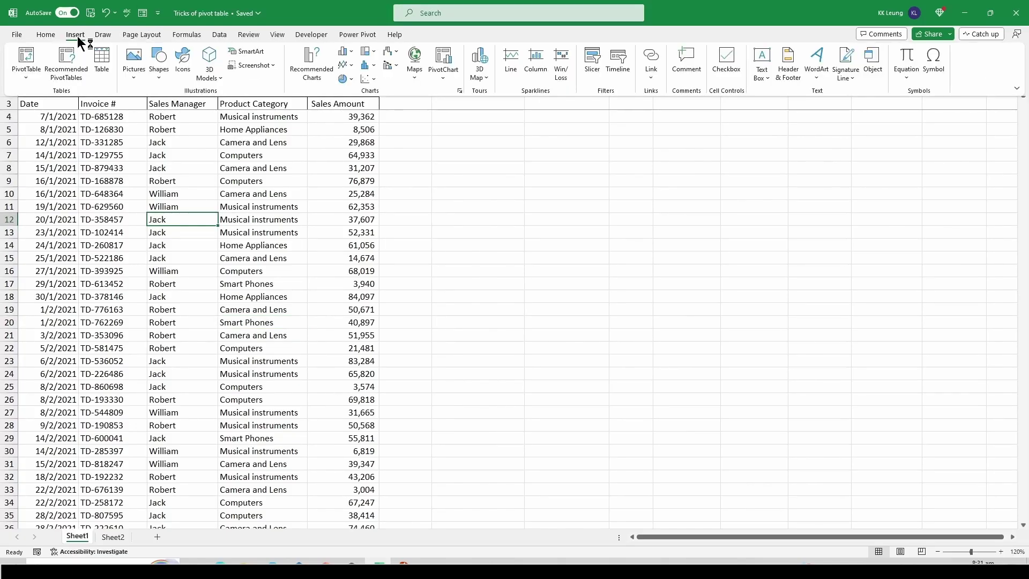
left_click(23, 63)
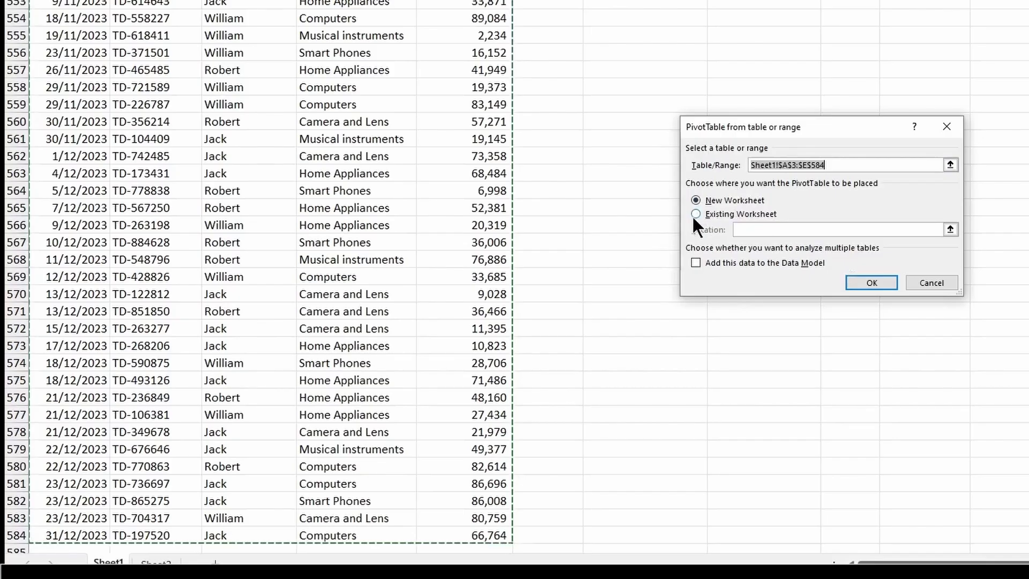
left_click(696, 214)
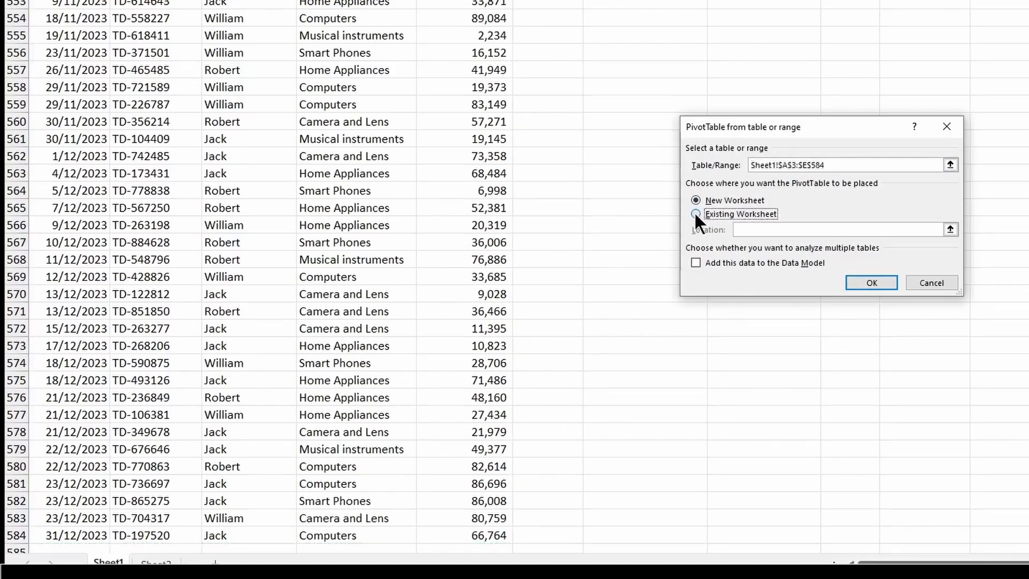
left_click(649, 39)
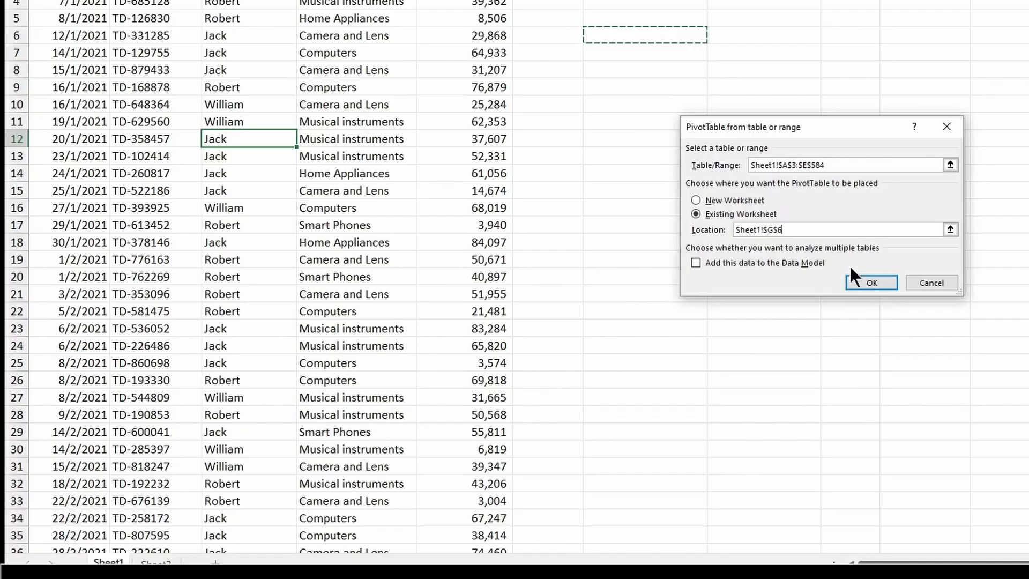
left_click(865, 283)
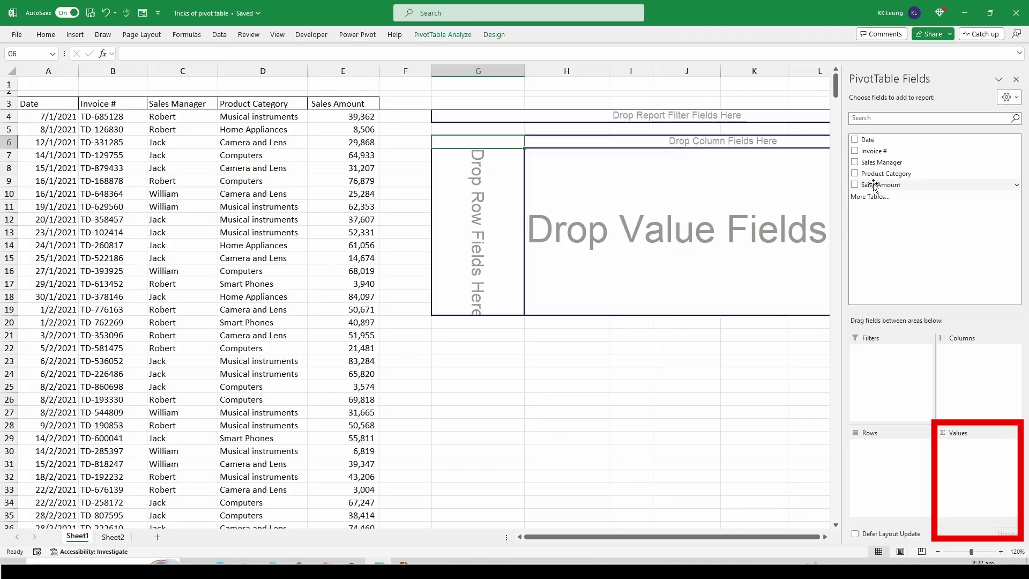
left_click_drag(874, 186, 968, 462)
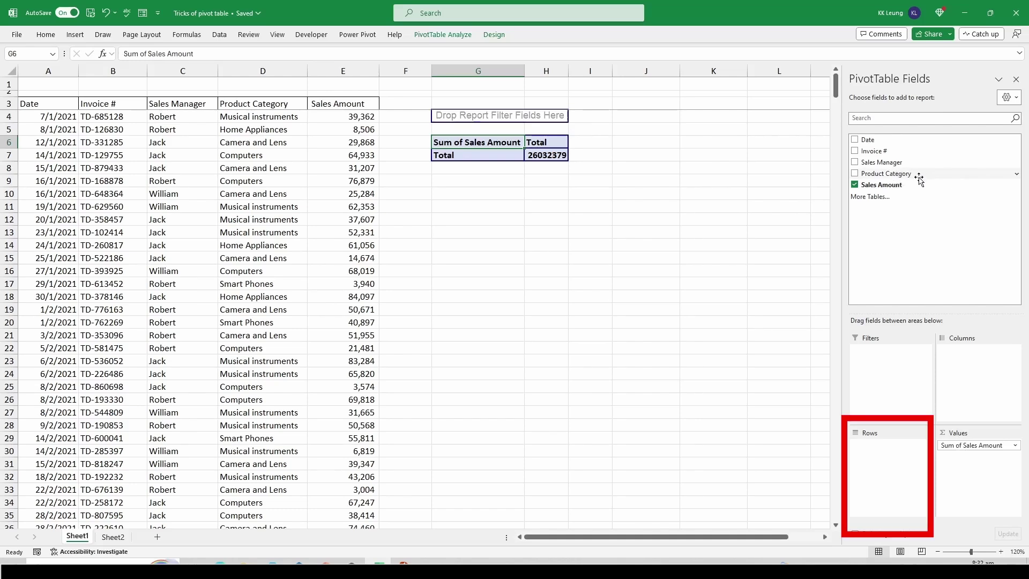
left_click_drag(917, 174, 885, 462)
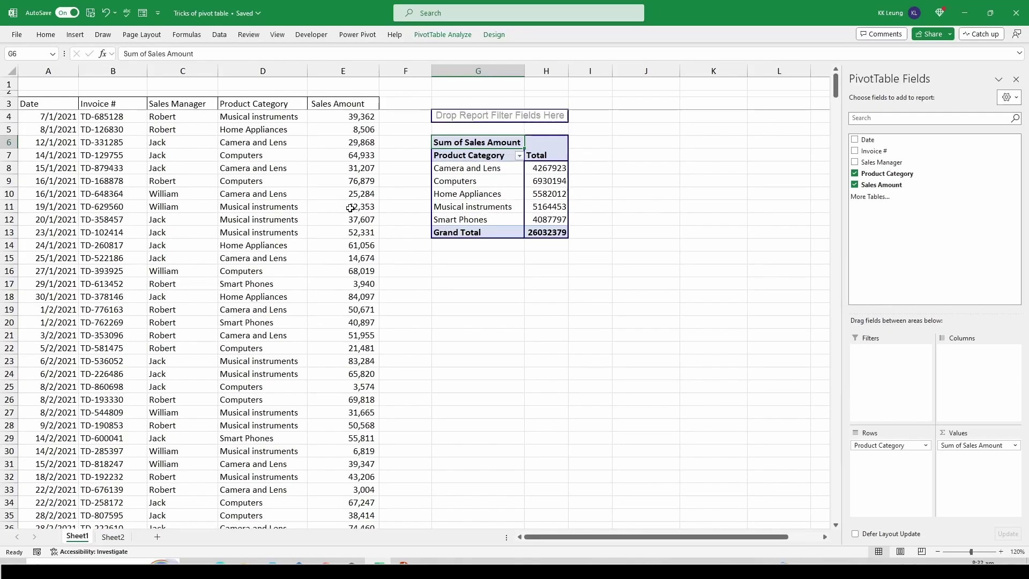
Copy the last sales record, A584:E584, into the empty row 585 directly below it
left_click(352, 220)
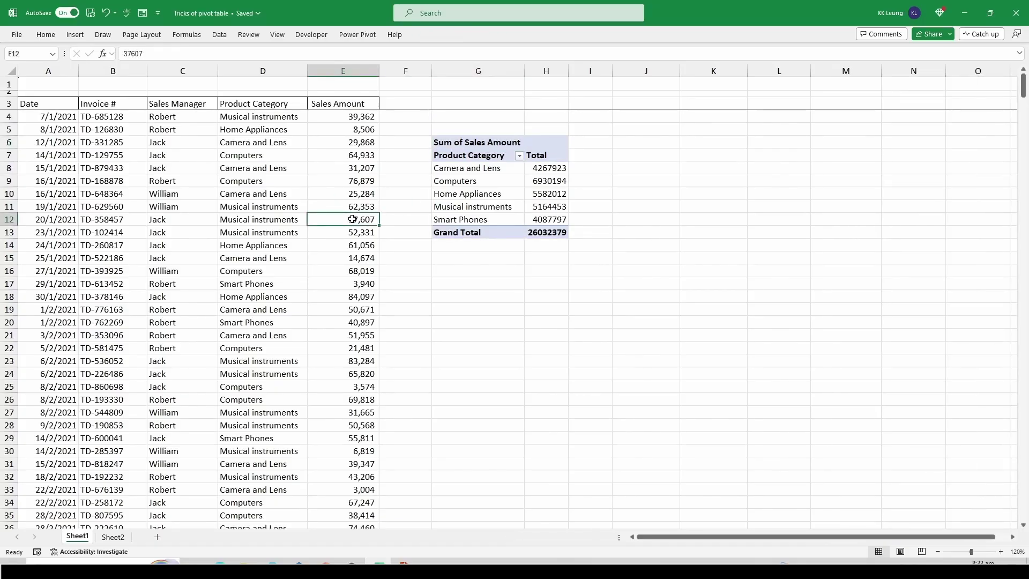
key("ctrl+Down")
left_click_drag(340, 437, 64, 438)
right_click(92, 437)
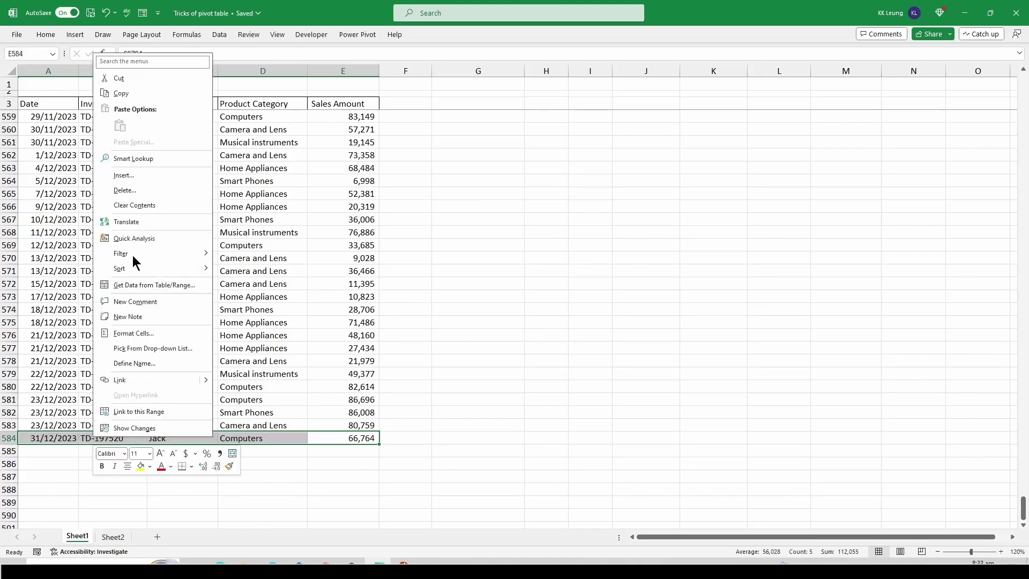
left_click(123, 79)
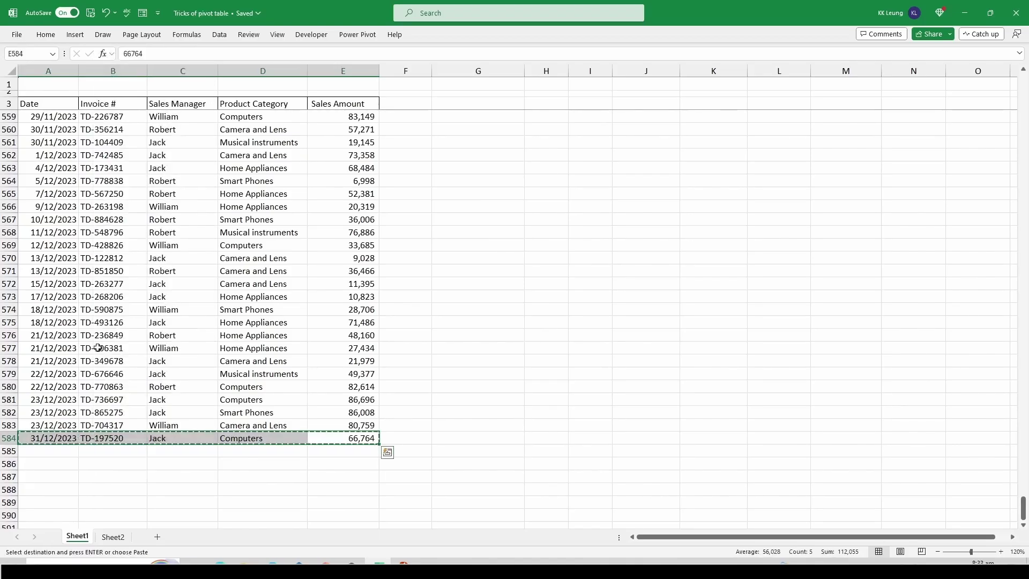
left_click(44, 453)
key("ctrl+v")
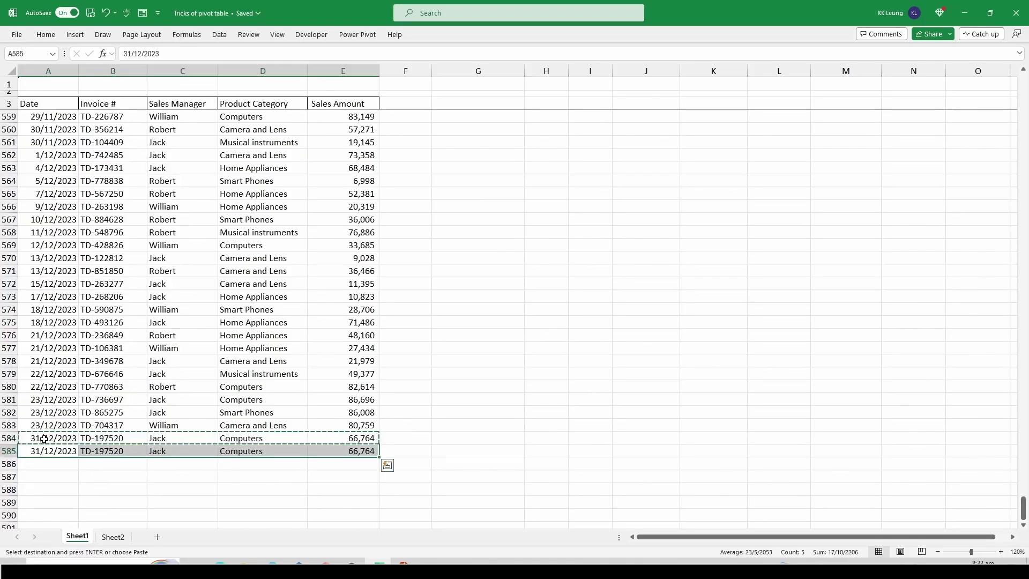
Set the Sales Amount of the new record in cell E585 to 10000000
left_click(346, 450)
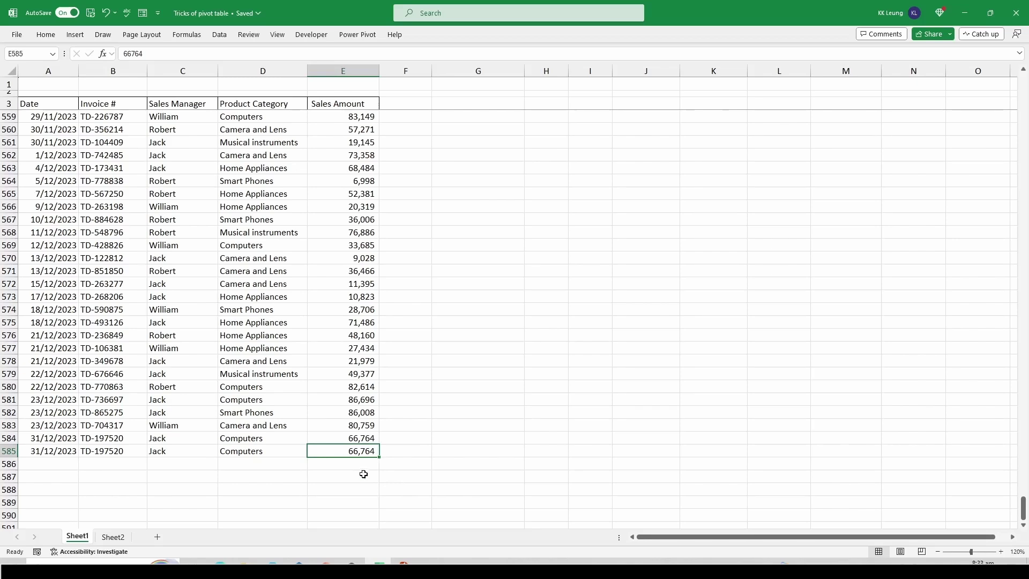
type("10000000")
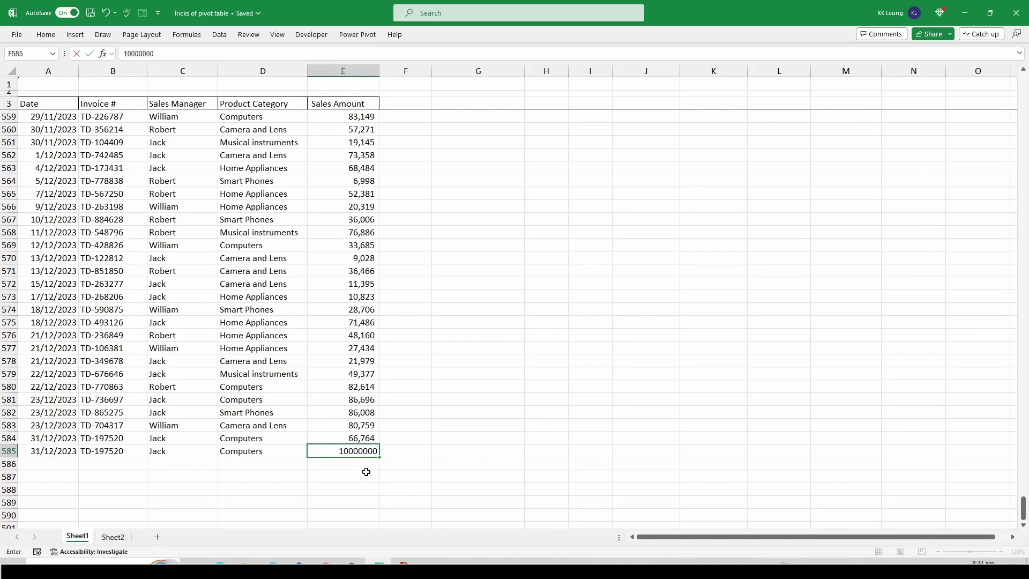
key("Return")
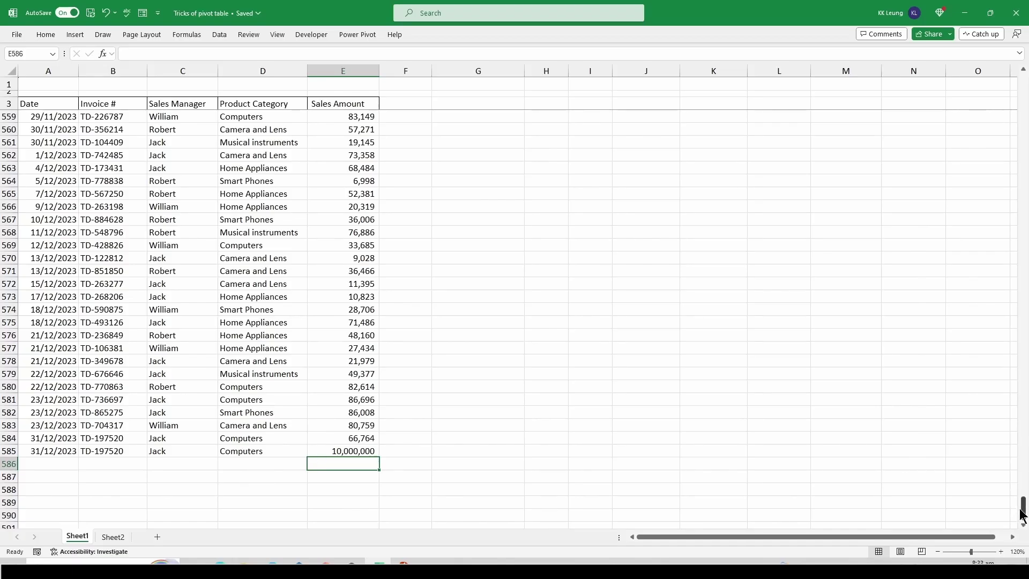
Try to refresh the PivotTable so that it picks up the record added in row 585
left_click_drag(1023, 511, 1023, 81)
left_click(477, 194)
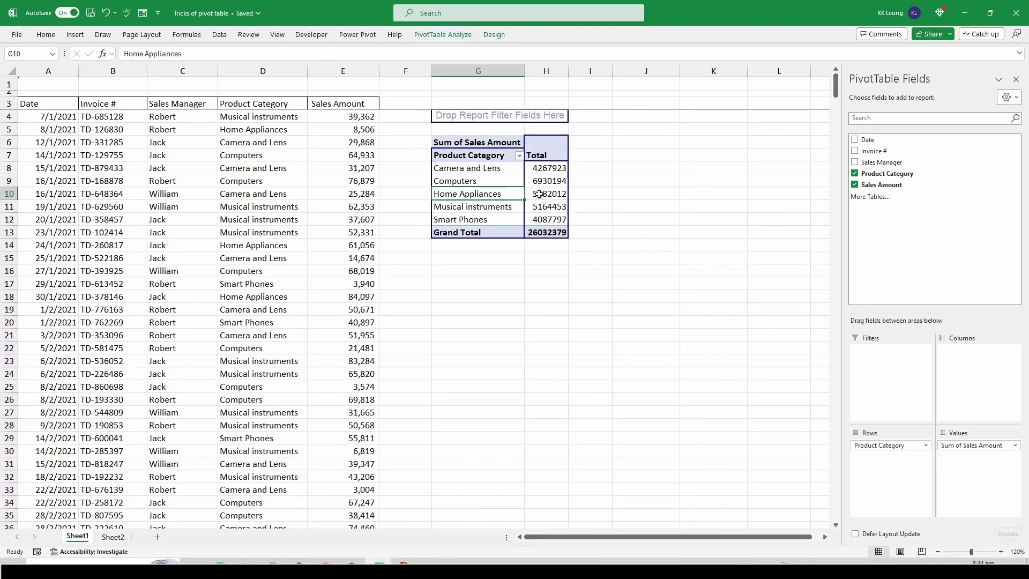
left_click(501, 181)
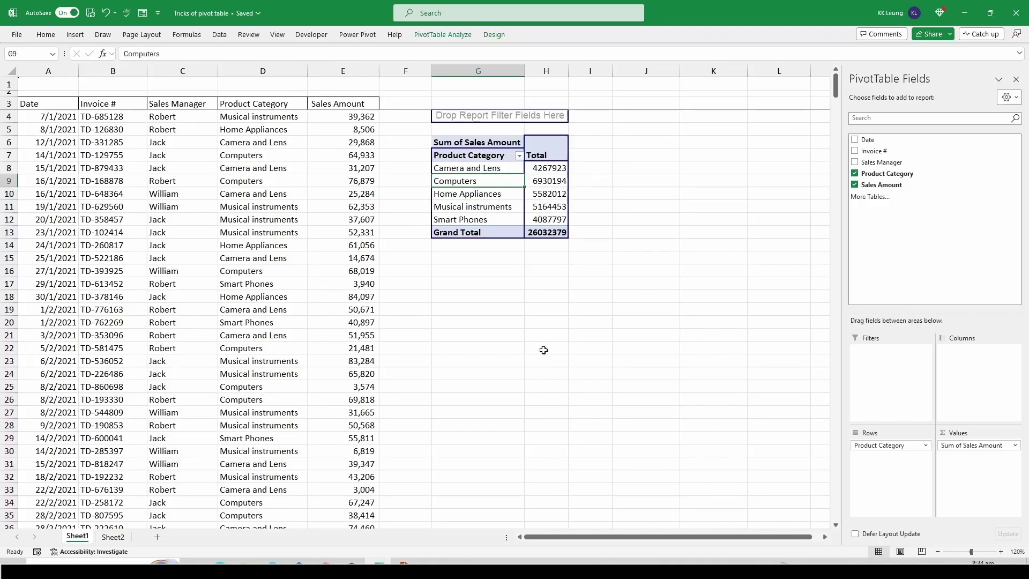
right_click(498, 182)
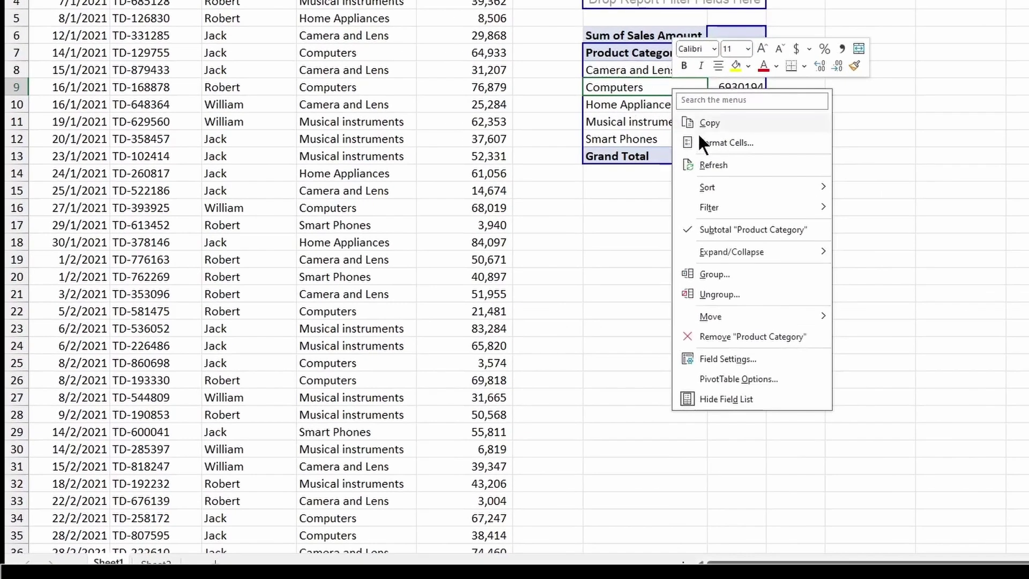
key("Escape")
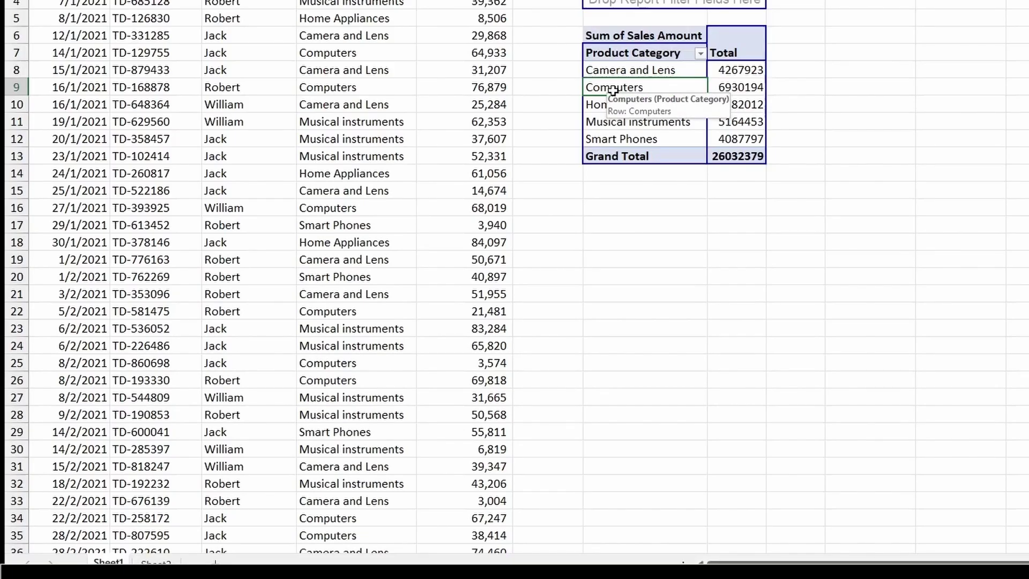
Examine rows 584 and 585 at the end of the sales data against the PivotTable's source range
left_click(479, 90)
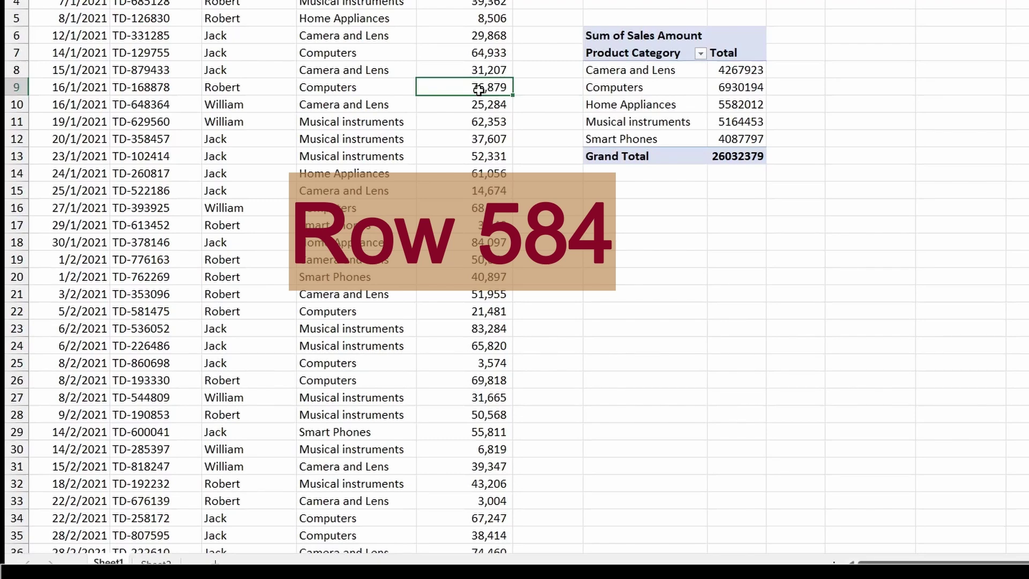
key("ctrl+Down")
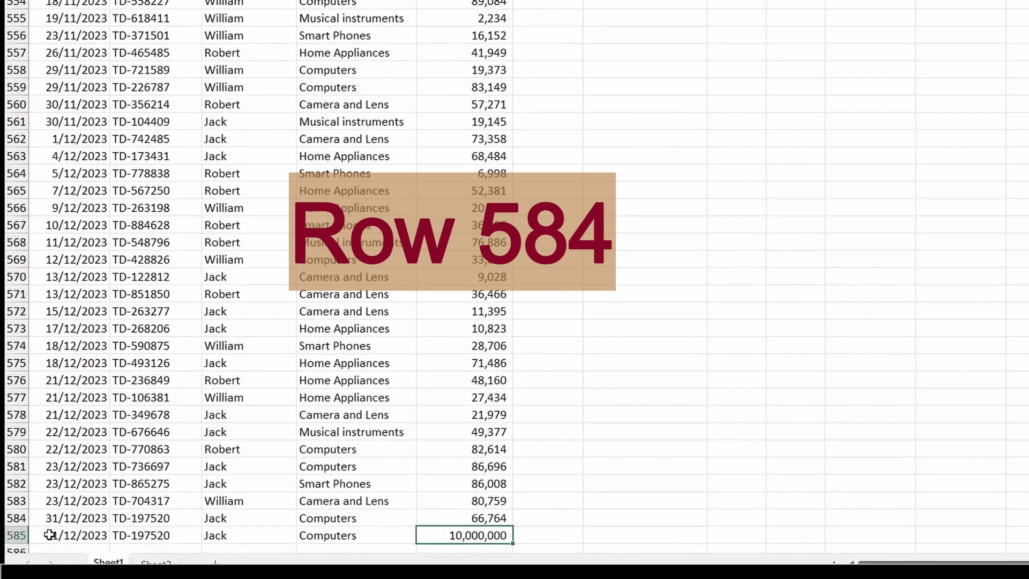
left_click_drag(43, 518, 462, 513)
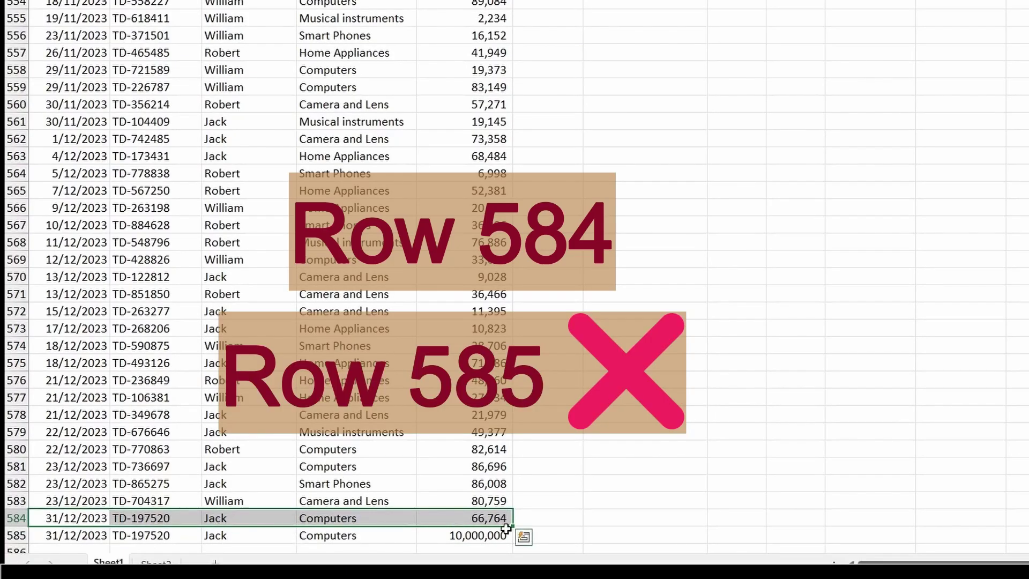
left_click(486, 535)
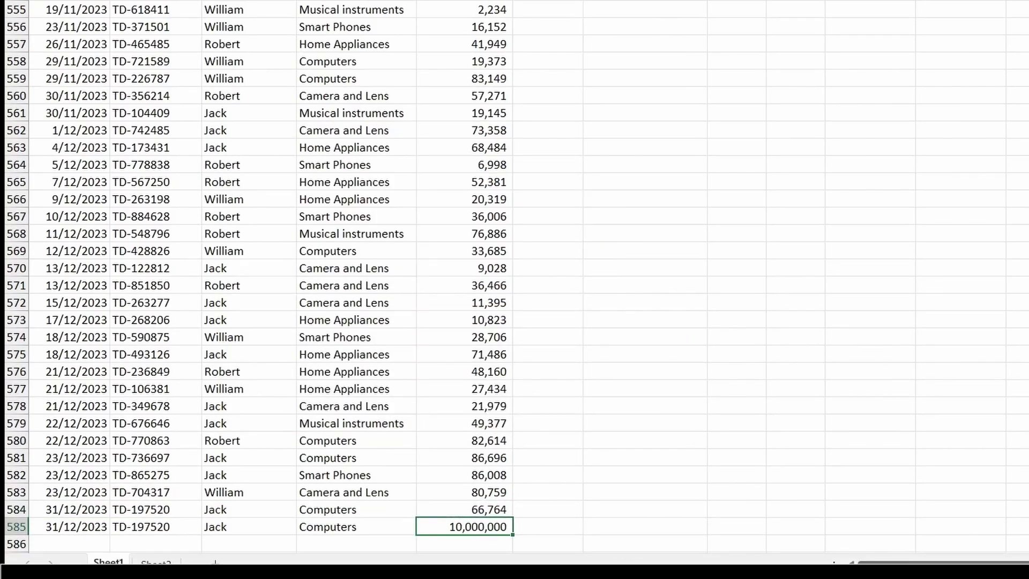
scroll(514, 279, "up", 20)
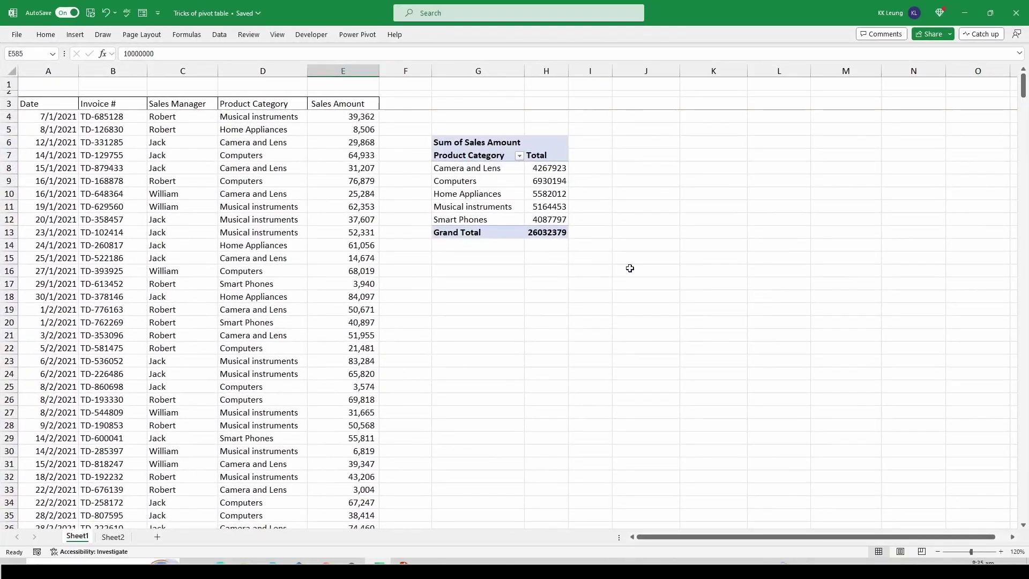
Extend the PivotTable's data source range on Sheet1 to include the added record in row 585
left_click(475, 196)
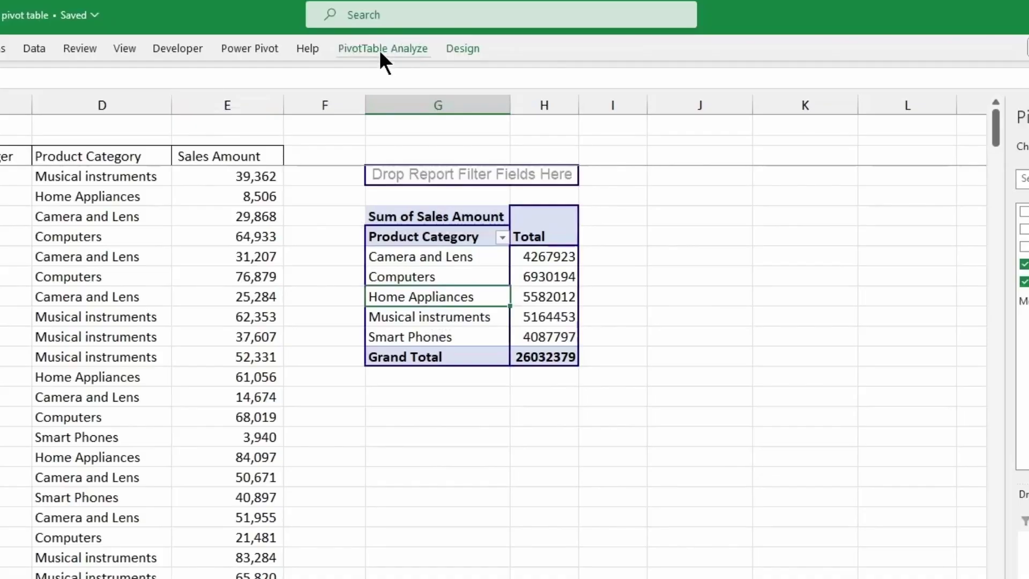
left_click(378, 50)
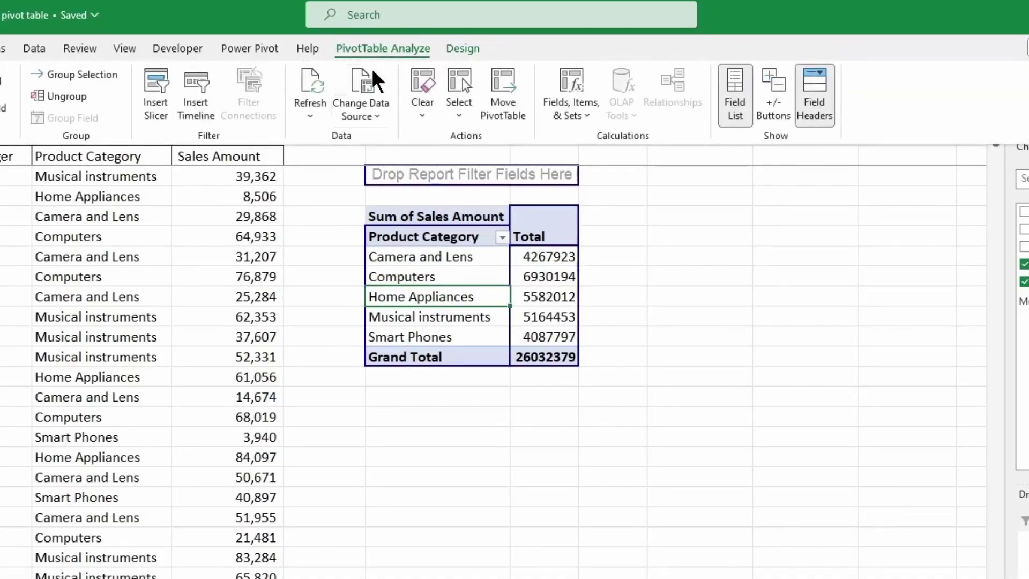
left_click(358, 96)
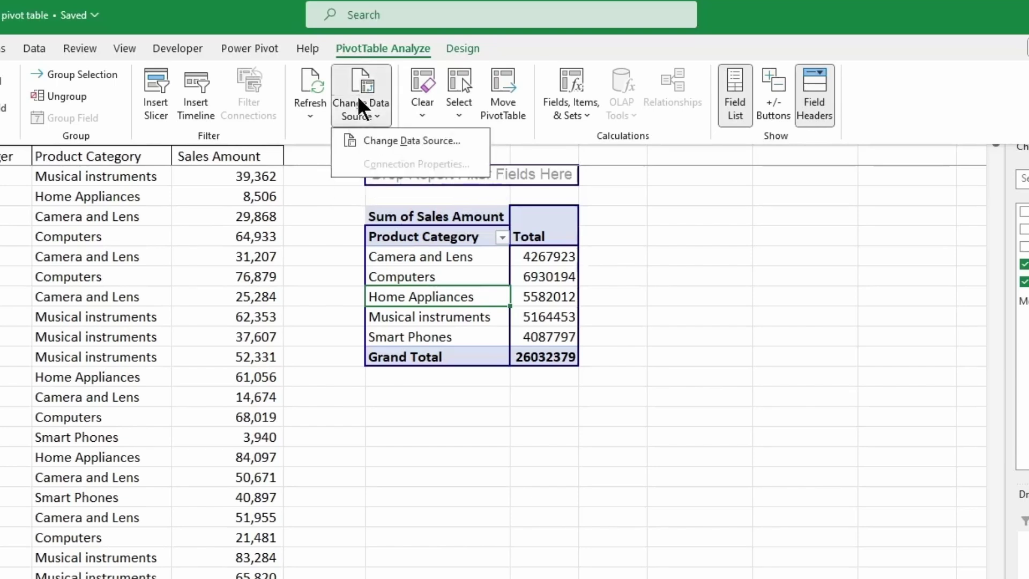
left_click(378, 141)
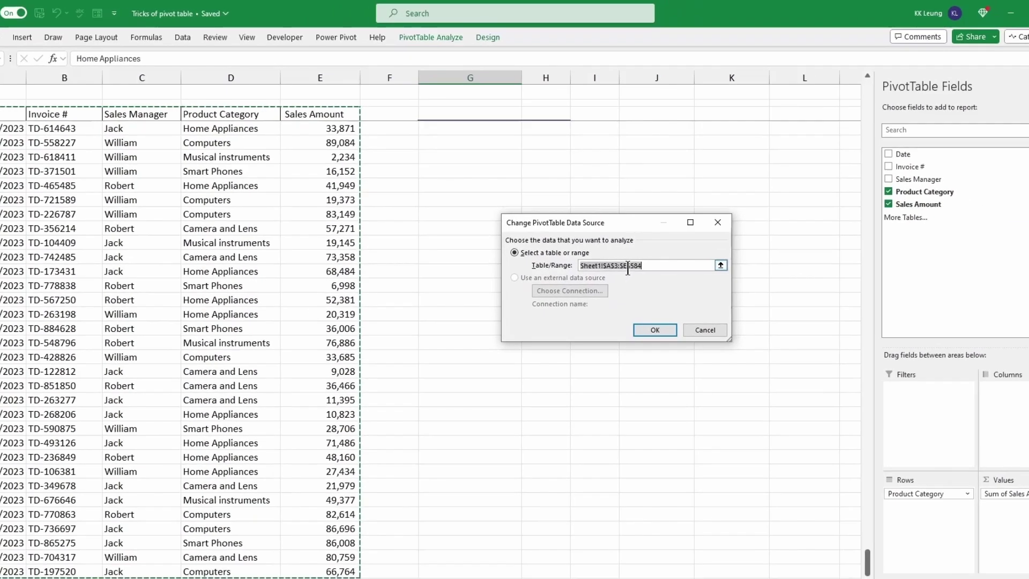
scroll(603, 233, "down", 1)
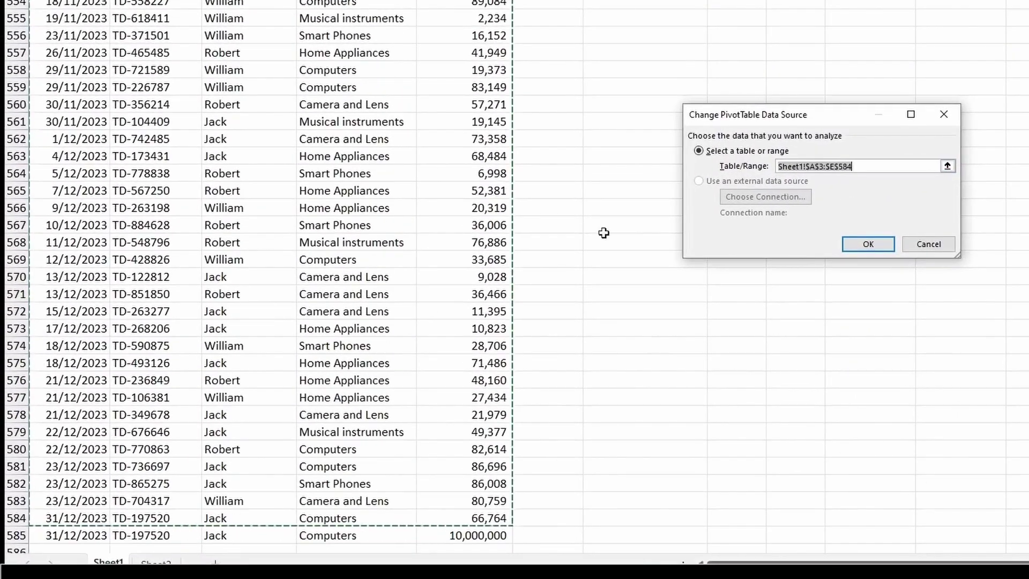
left_click(864, 167)
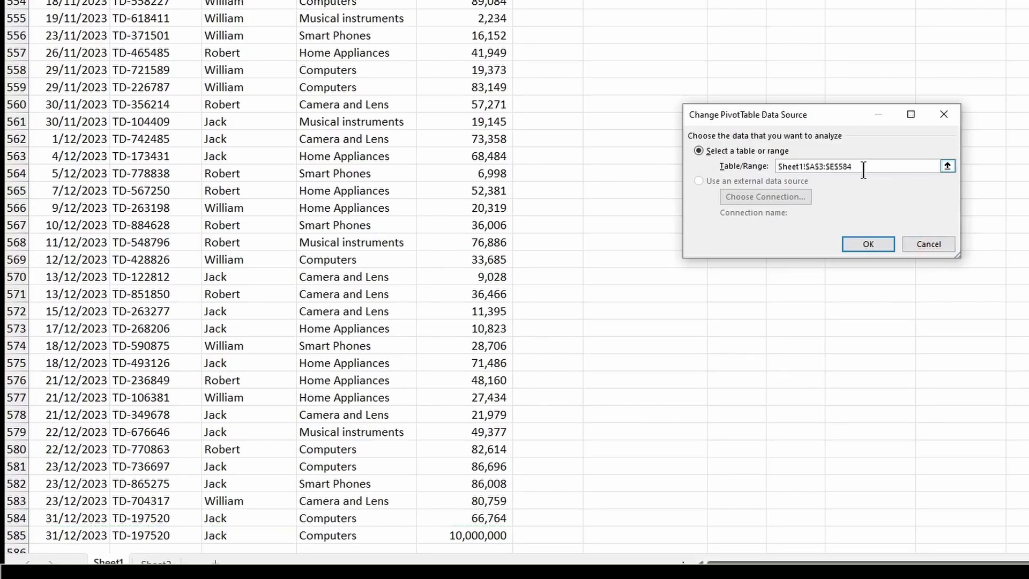
left_click(867, 244)
scroll(870, 243, "up", 20)
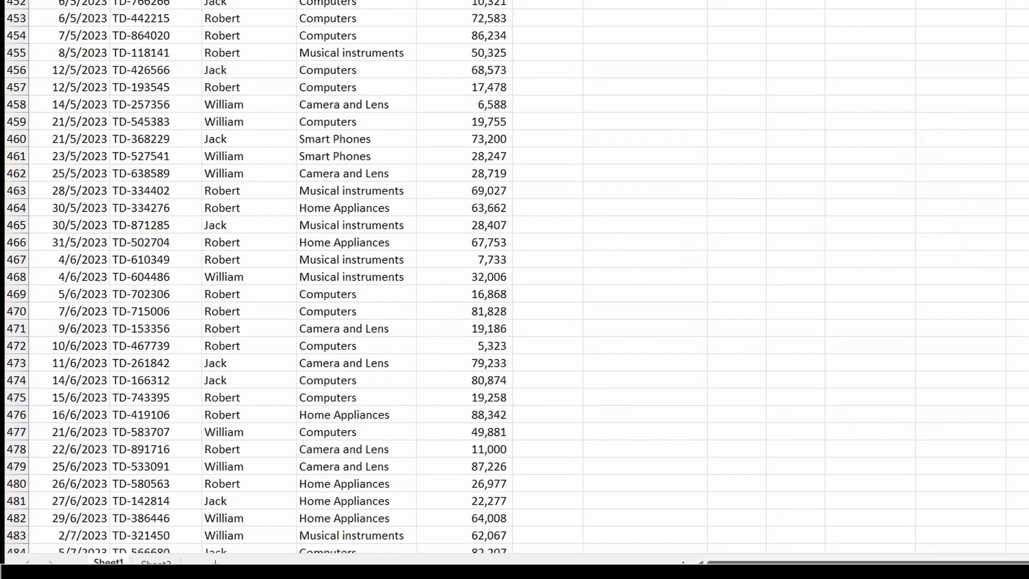
scroll(515, 289, "up", 20)
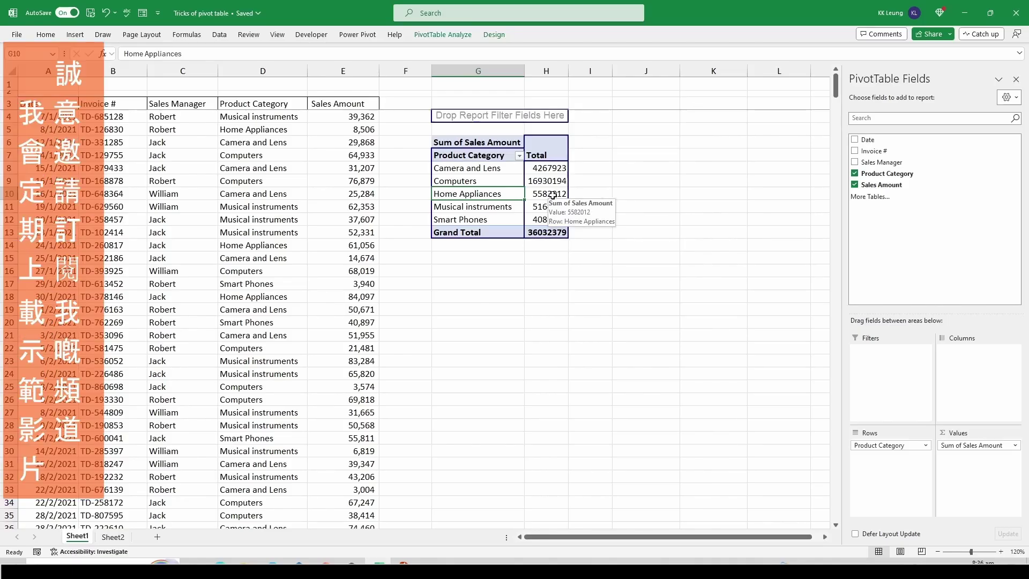
left_click(459, 35)
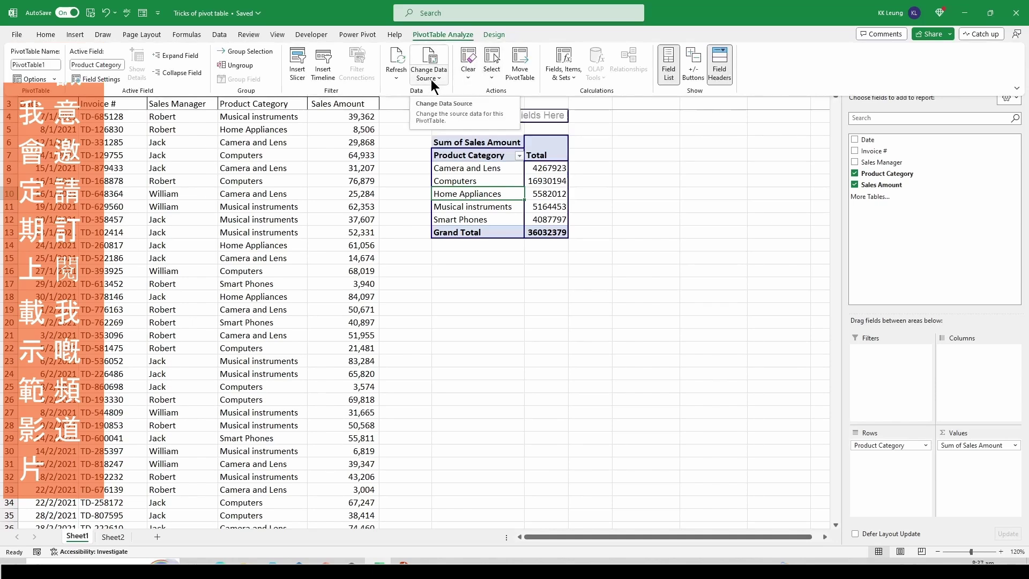
left_click(481, 280)
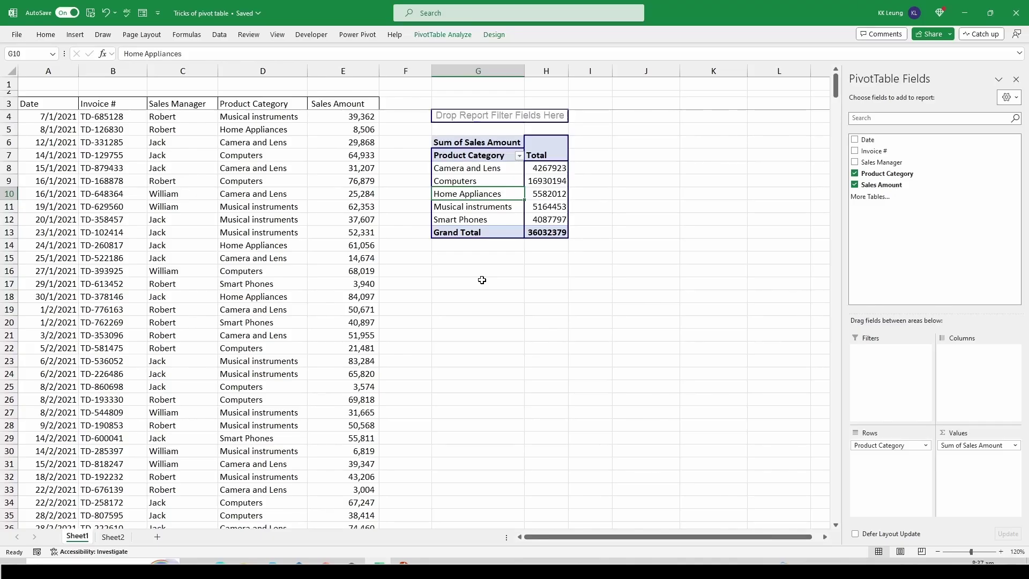
Remove the PivotTable by clearing all contents and formatting from the range F4:I16
left_click_drag(600, 270, 417, 113)
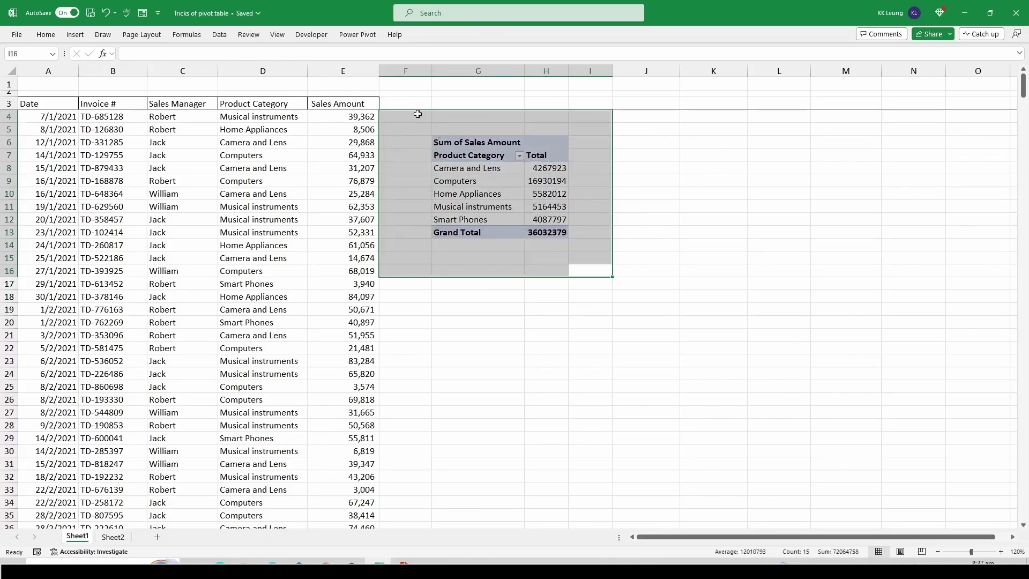
left_click(45, 35)
left_click(820, 90)
left_click(849, 109)
left_click(364, 175)
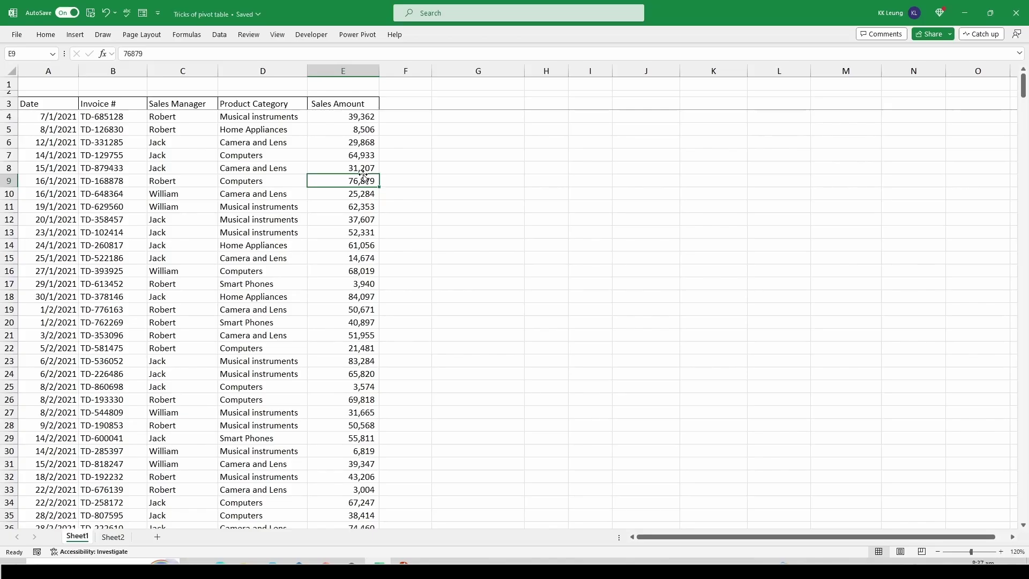
Delete row 585, the added record at the end of the sales data on Sheet1
key("ctrl+Down")
left_click(9, 515)
right_click(9, 515)
left_click(44, 416)
left_click(468, 350)
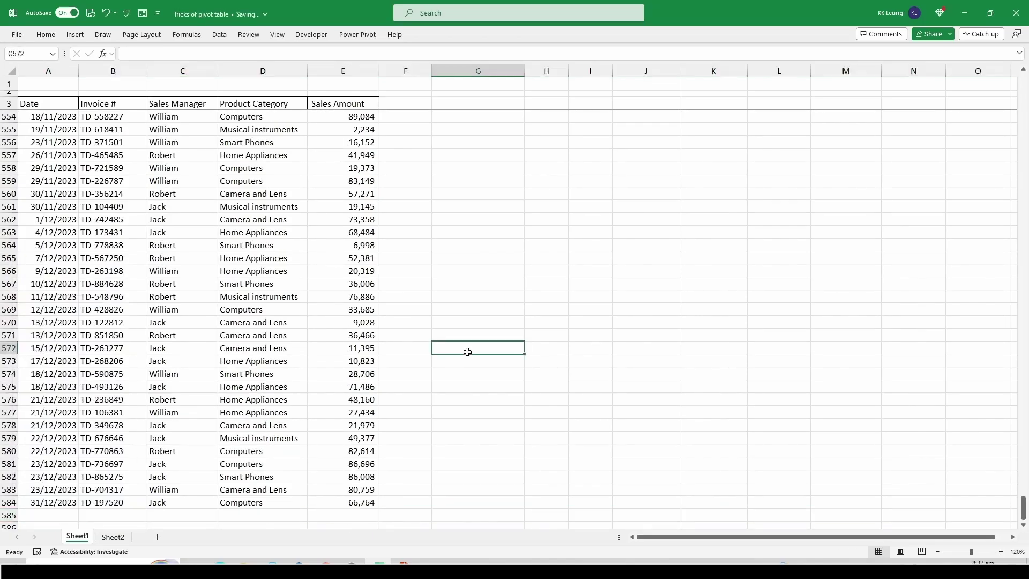
Convert the sales data range A3:E584 into a table with headers
left_click_drag(1023, 508, 991, 73)
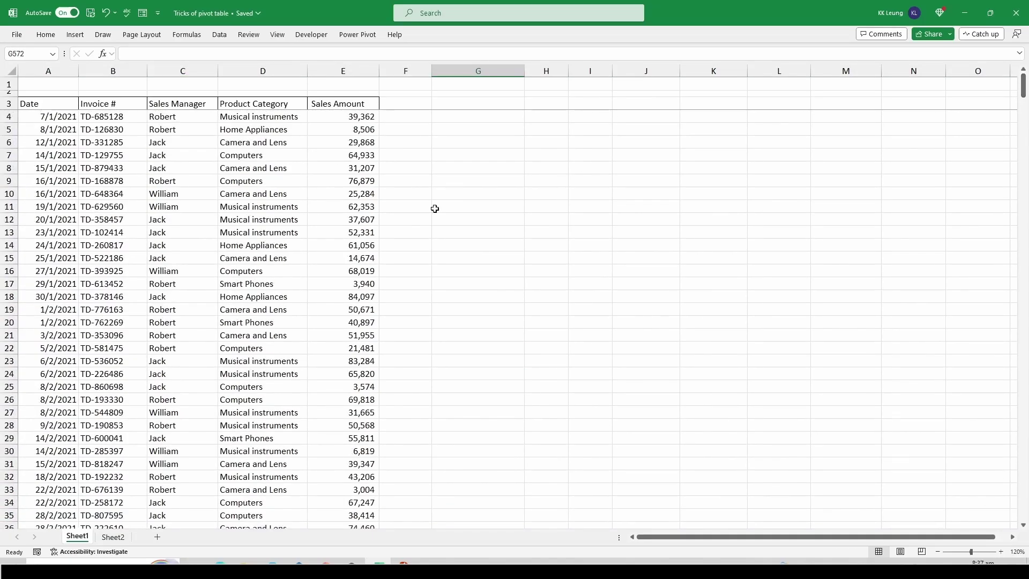
left_click(176, 207)
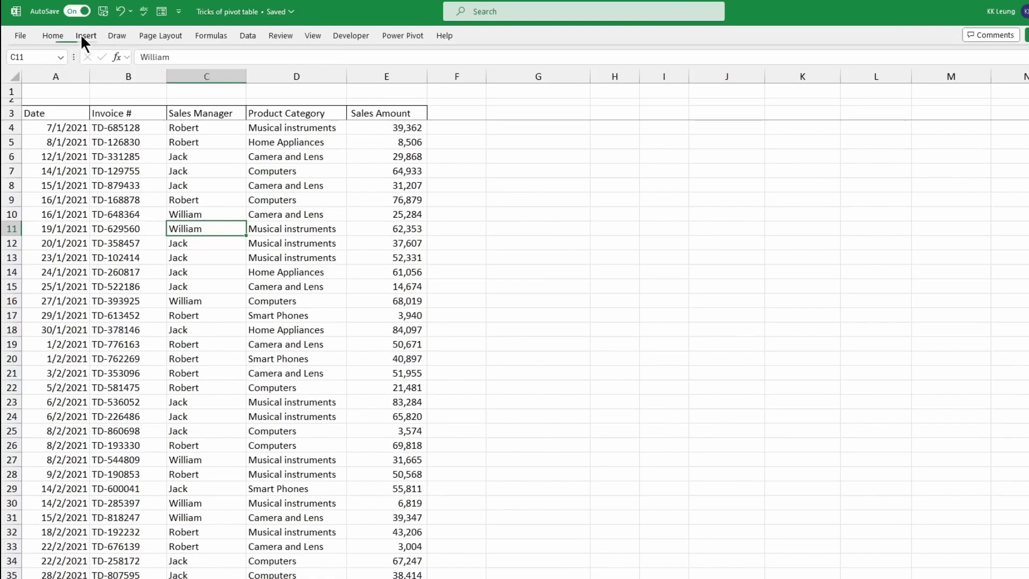
left_click(75, 36)
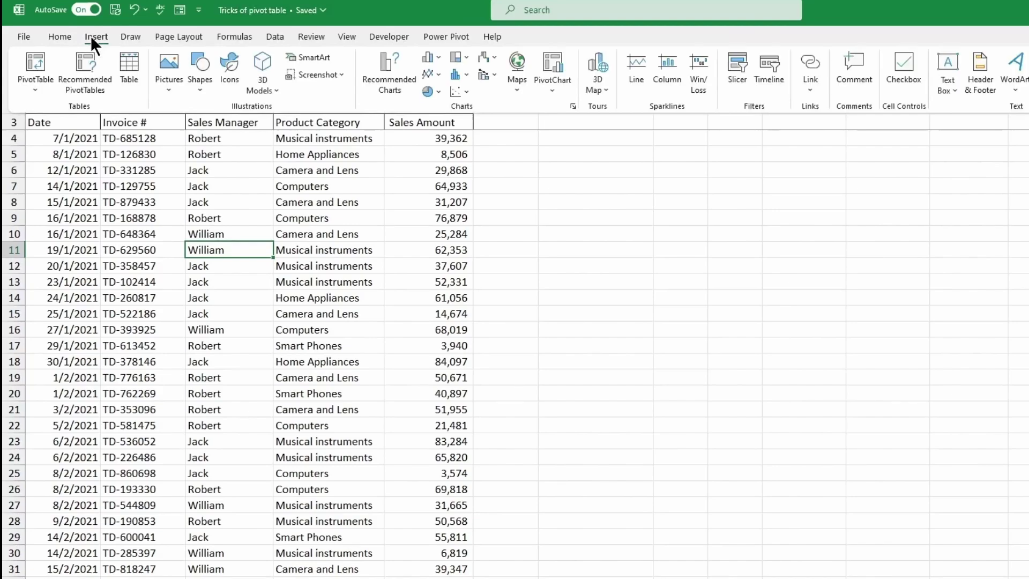
key("ctrl+t")
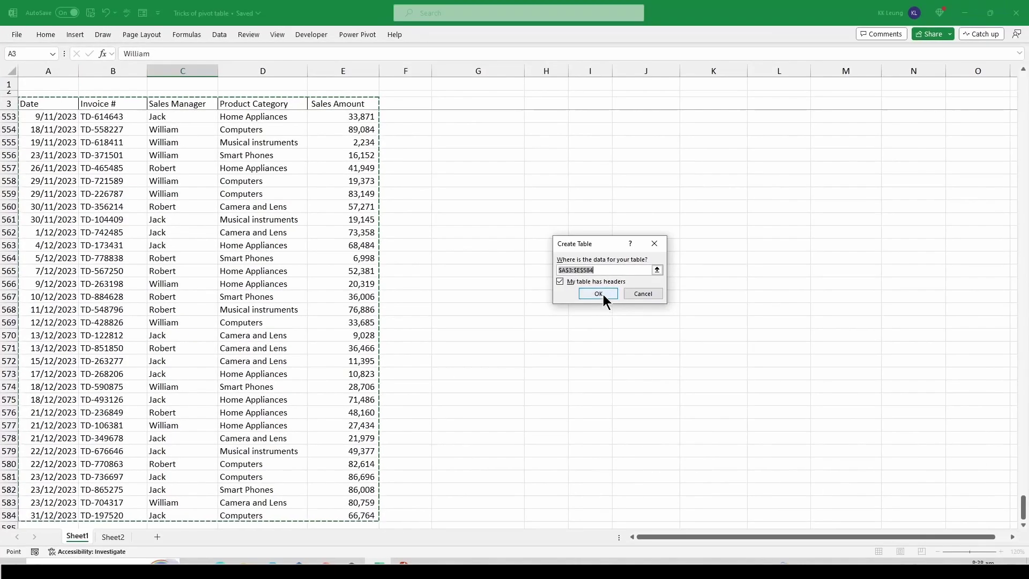
left_click(626, 288)
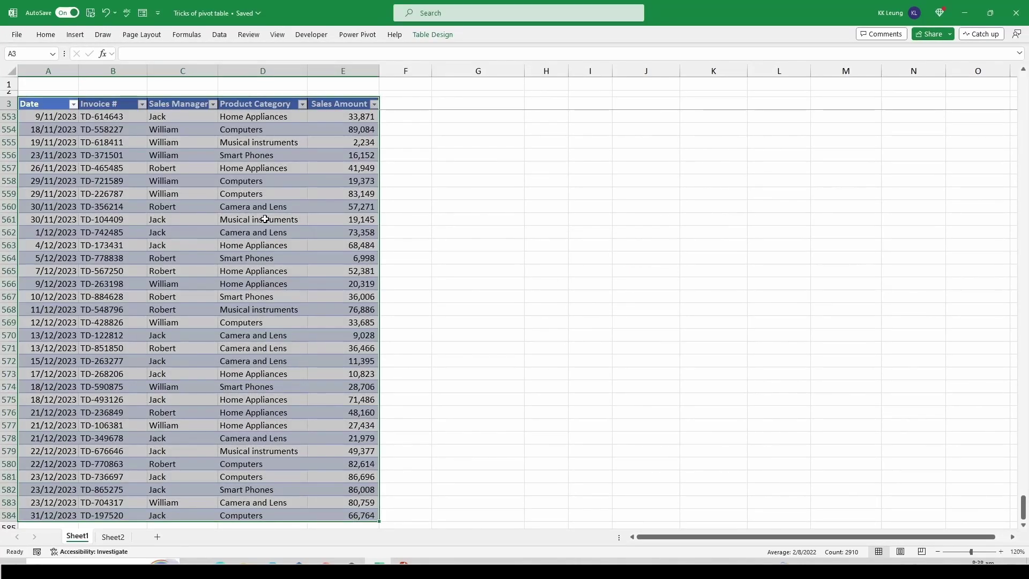
Apply the plain table style without colours or banding to the sales table
scroll(305, 180, "up", 8)
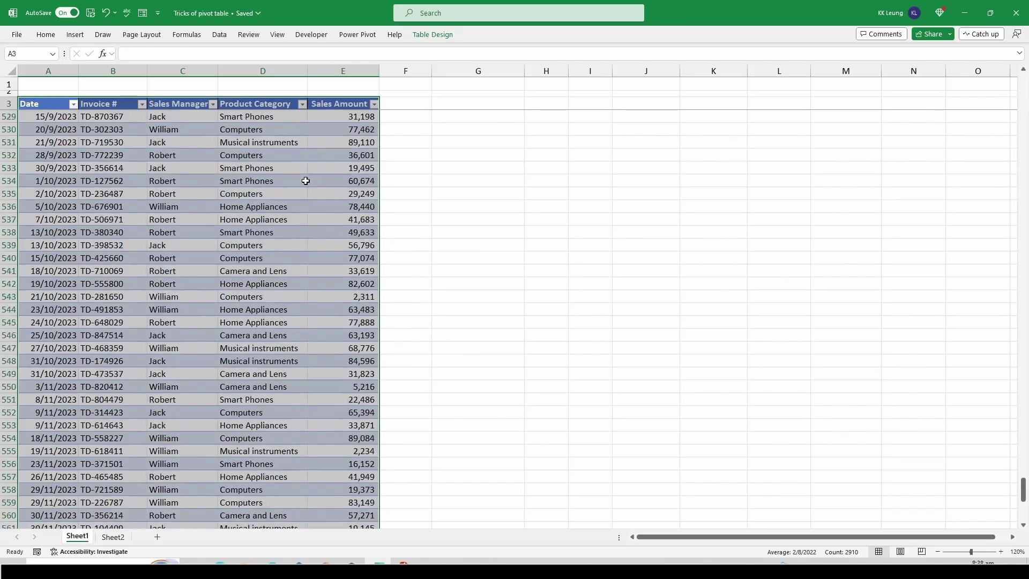
left_click(429, 35)
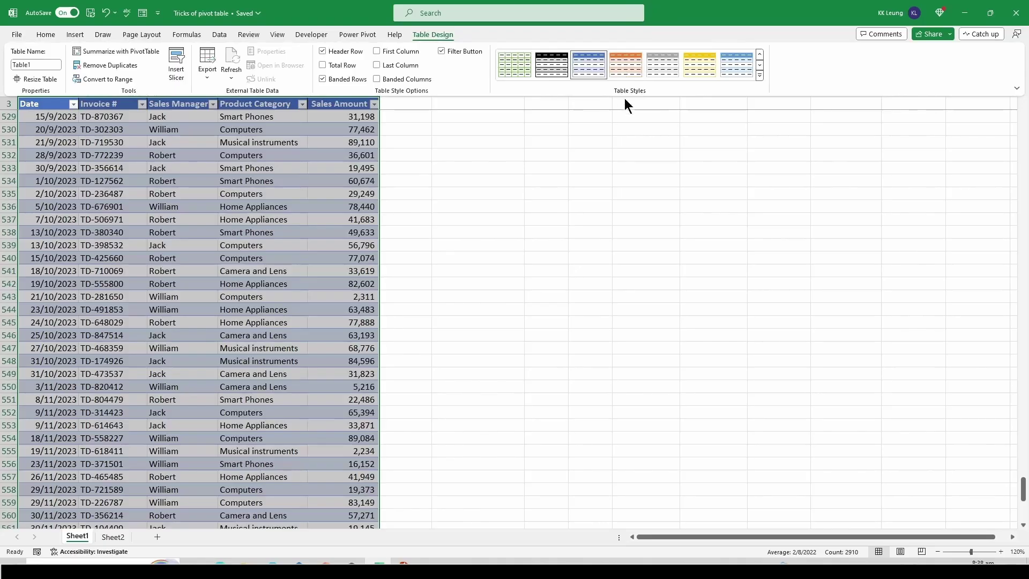
left_click(760, 53)
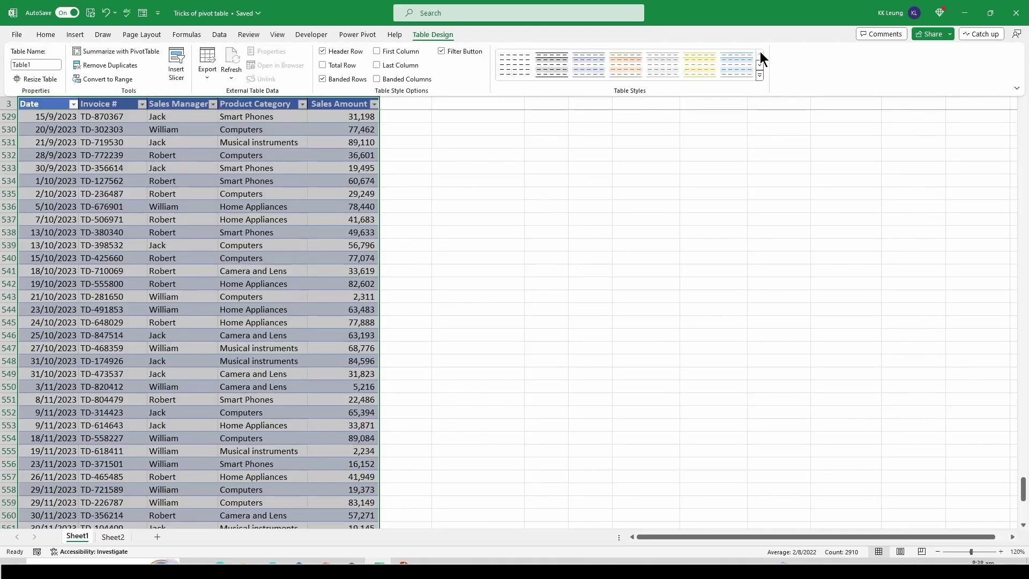
left_click(520, 57)
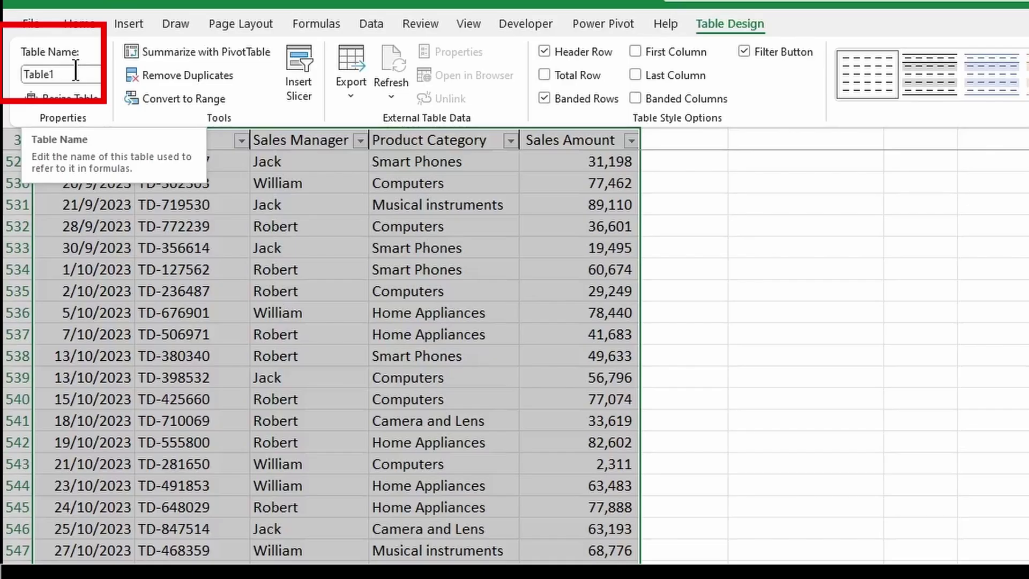
Rename the sales table as Mydata
left_click(62, 74)
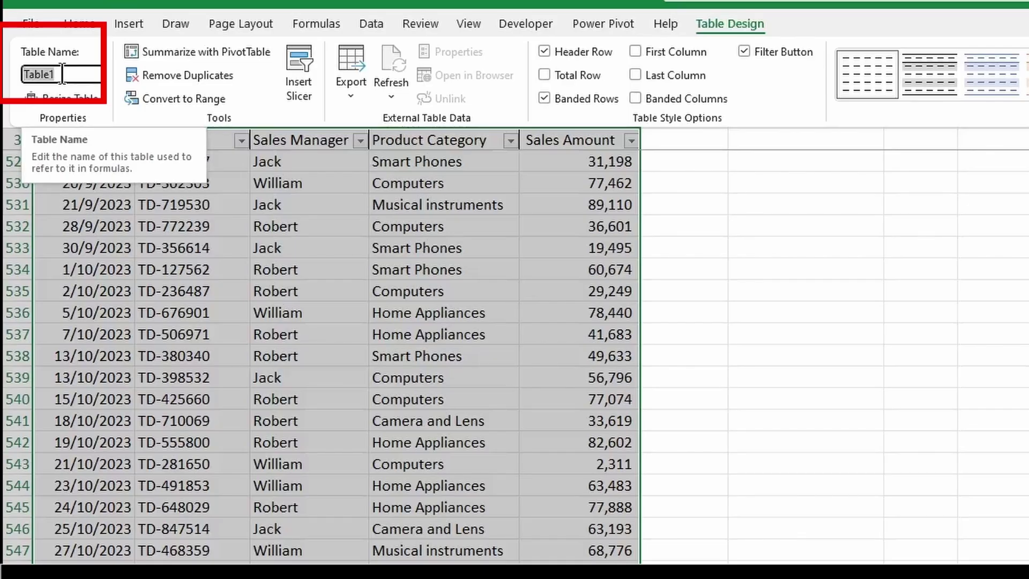
type("Mydata")
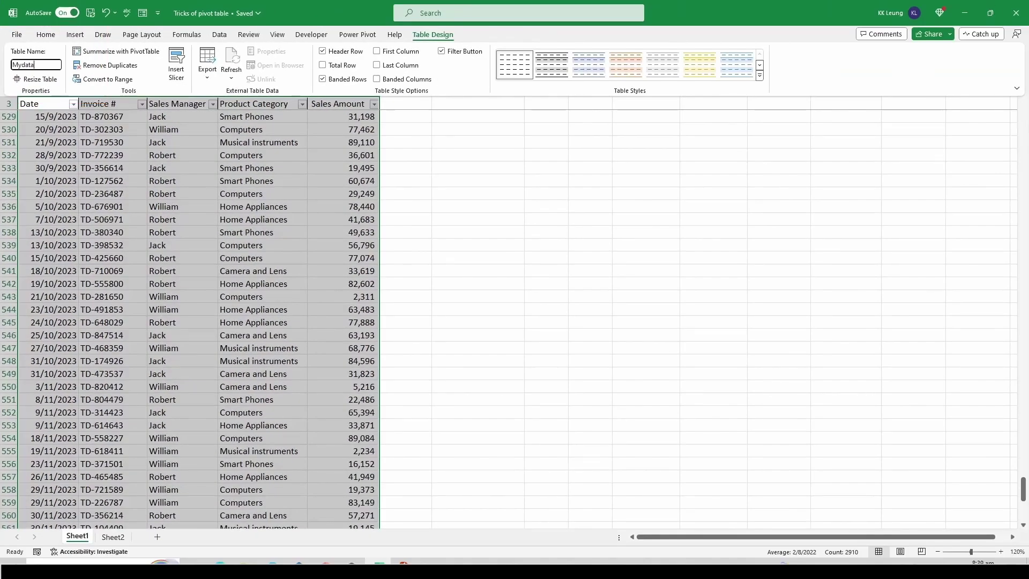
key("Return")
left_click(332, 260)
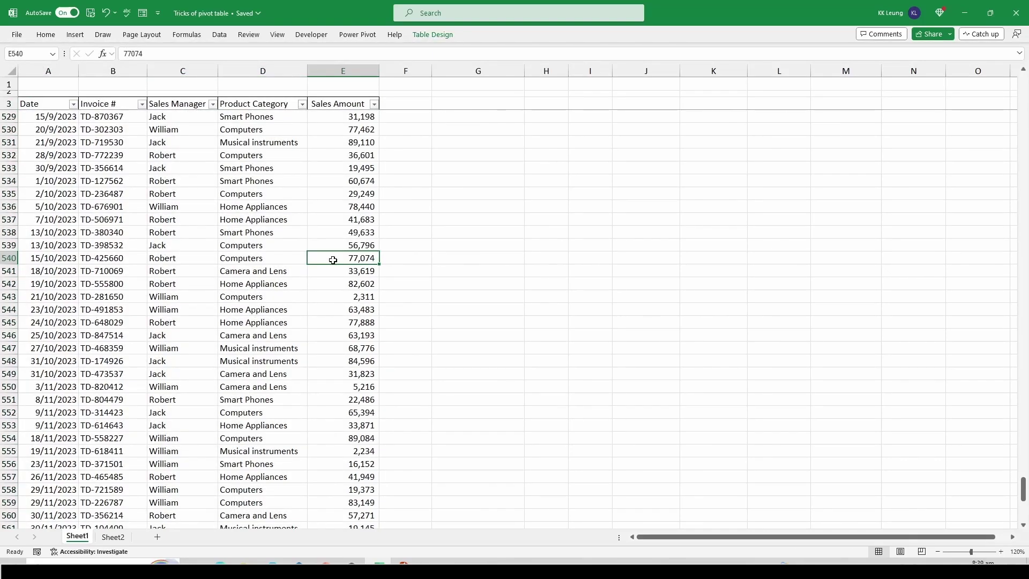
Examine the end of the sales table at row 584 and the empty rows beneath it
key("ctrl+Down")
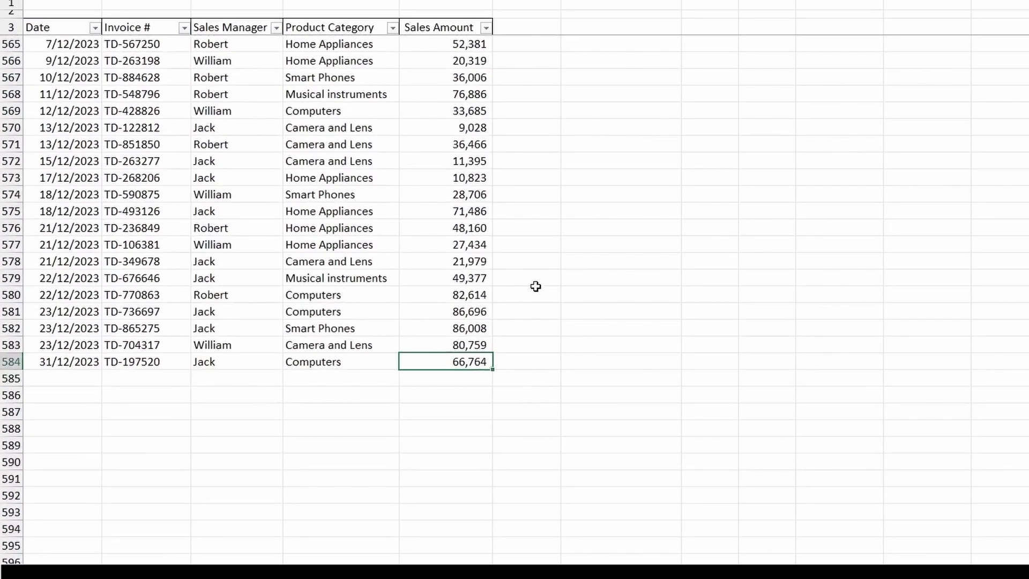
left_click(509, 395)
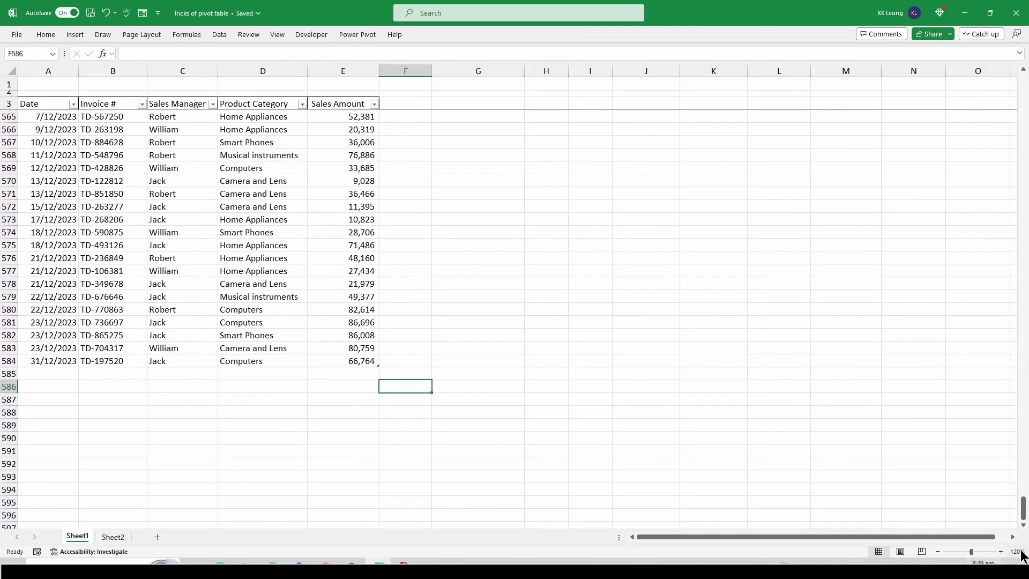
left_click_drag(1021, 521, 979, 84)
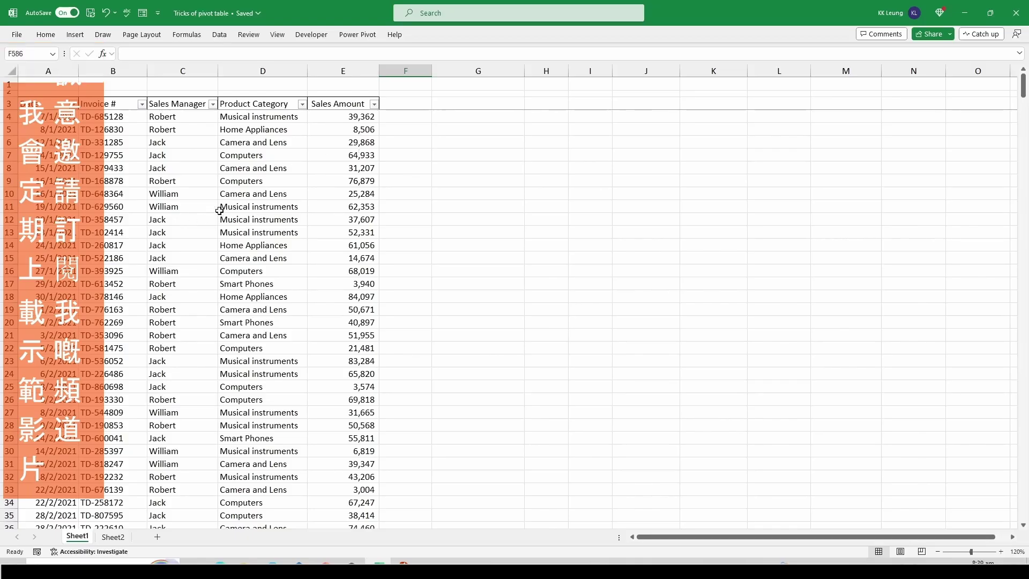
Create a PivotTable from the Mydata table on the existing worksheet at cell G6 of Sheet1
left_click(192, 205)
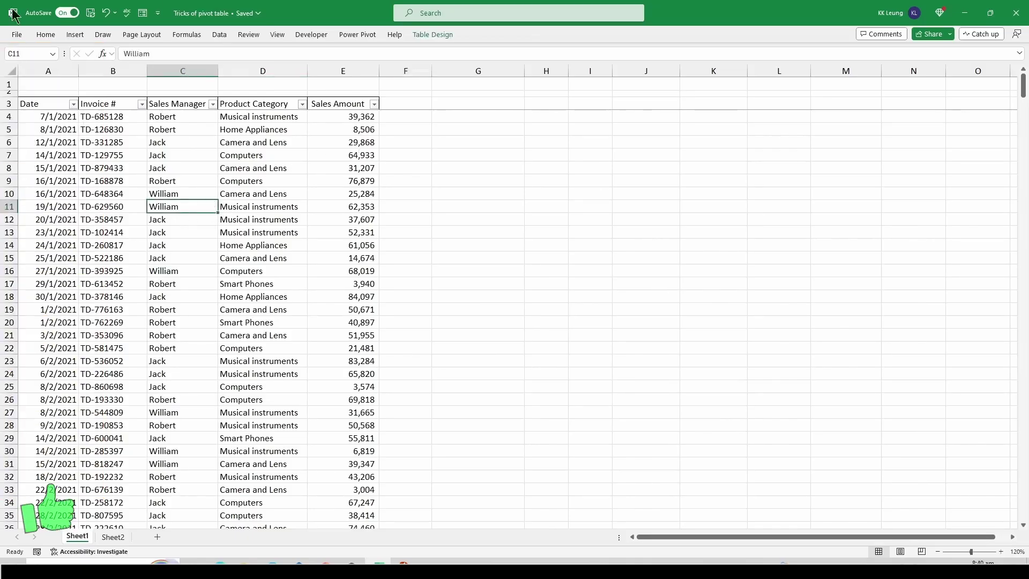
left_click(76, 35)
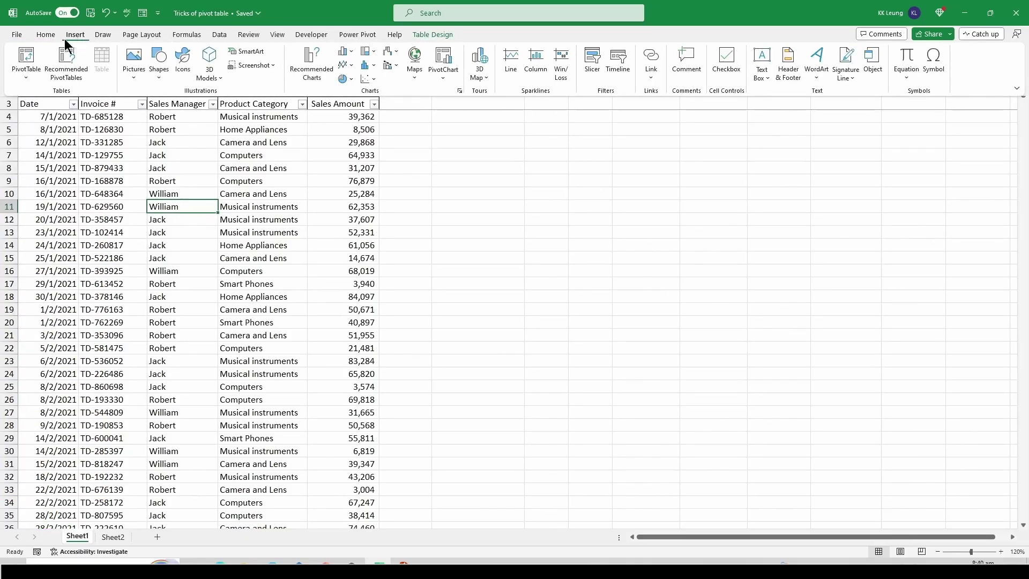
left_click(30, 58)
left_click(32, 102)
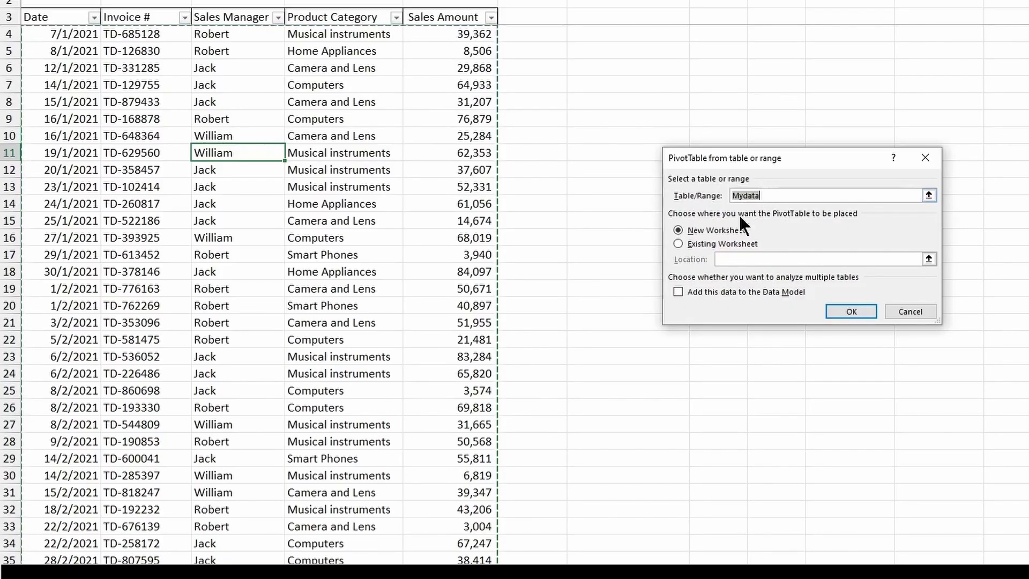
key("Tab")
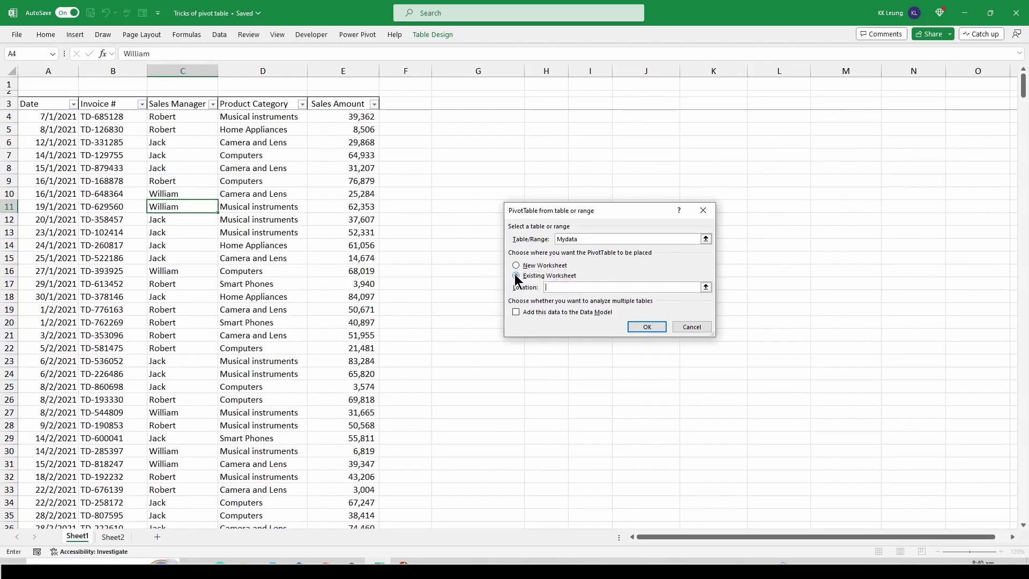
left_click(678, 244)
left_click(456, 142)
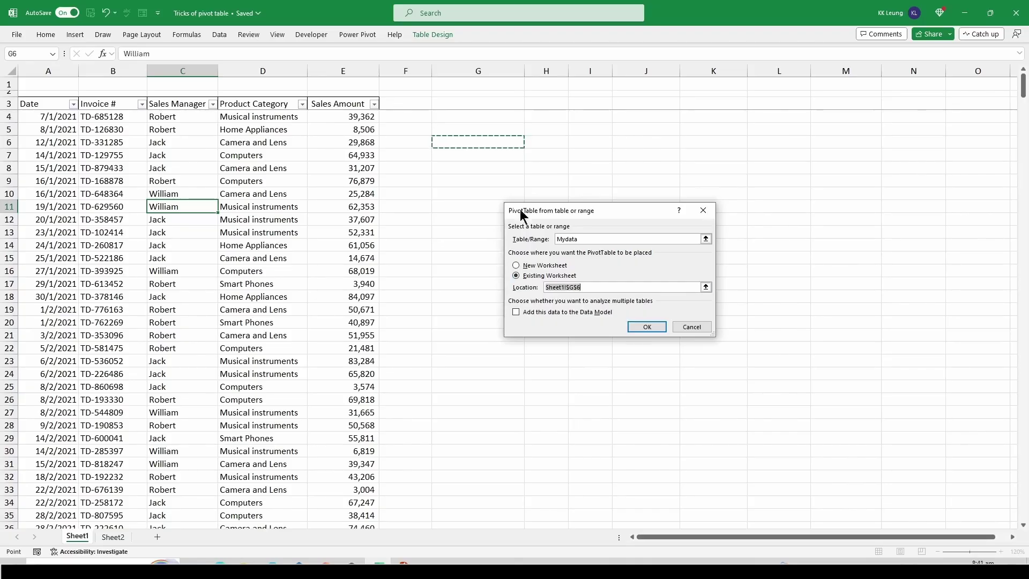
left_click(645, 325)
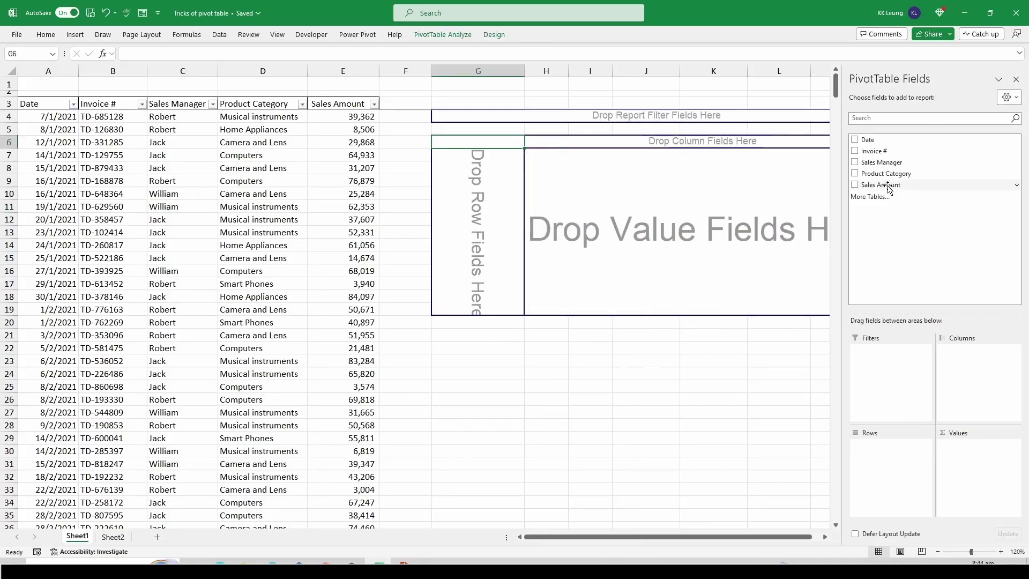
Build the PivotTable with Sales Amount summed as values and Product Category as rows
left_click_drag(888, 188, 953, 443)
left_click_drag(883, 187, 978, 460)
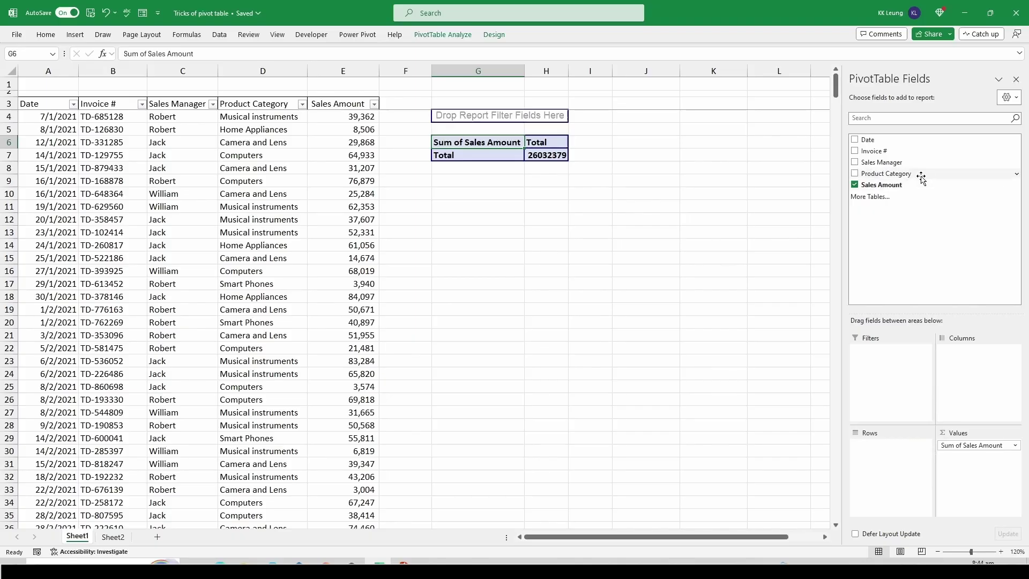
left_click_drag(920, 178, 896, 465)
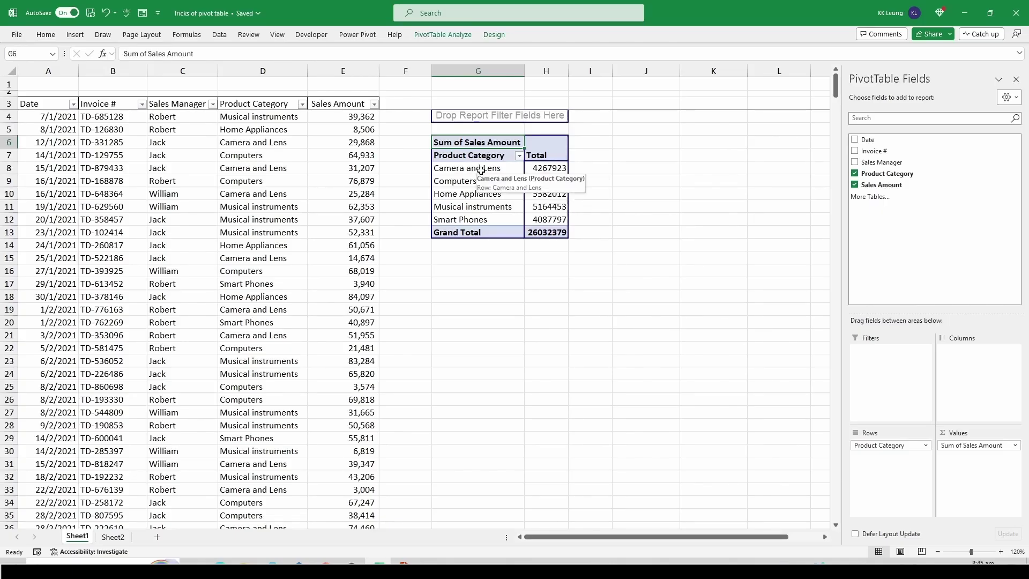
left_click(554, 233)
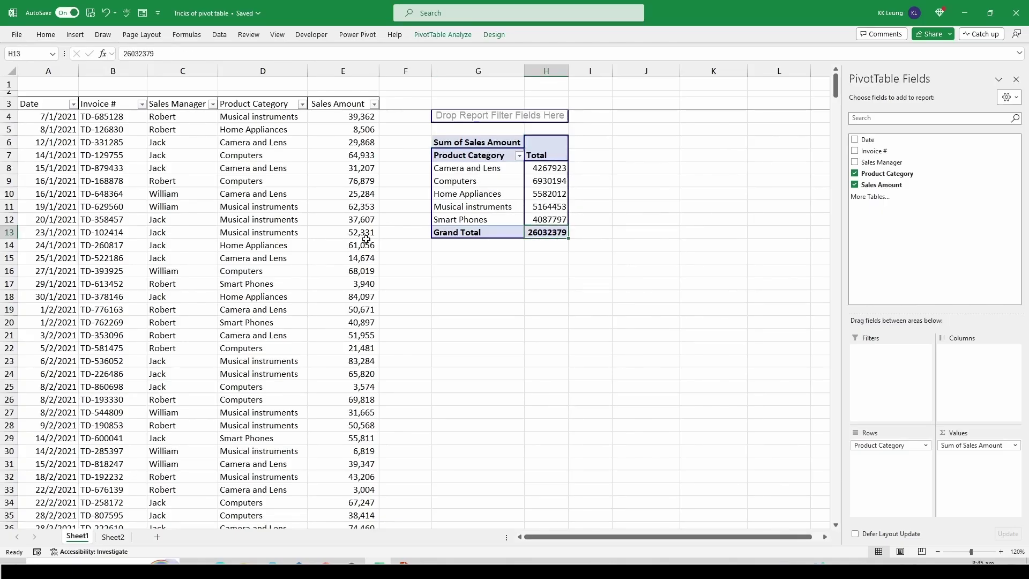
Copy the last sales record in row 584 into row 585 directly beneath the table
left_click(351, 245)
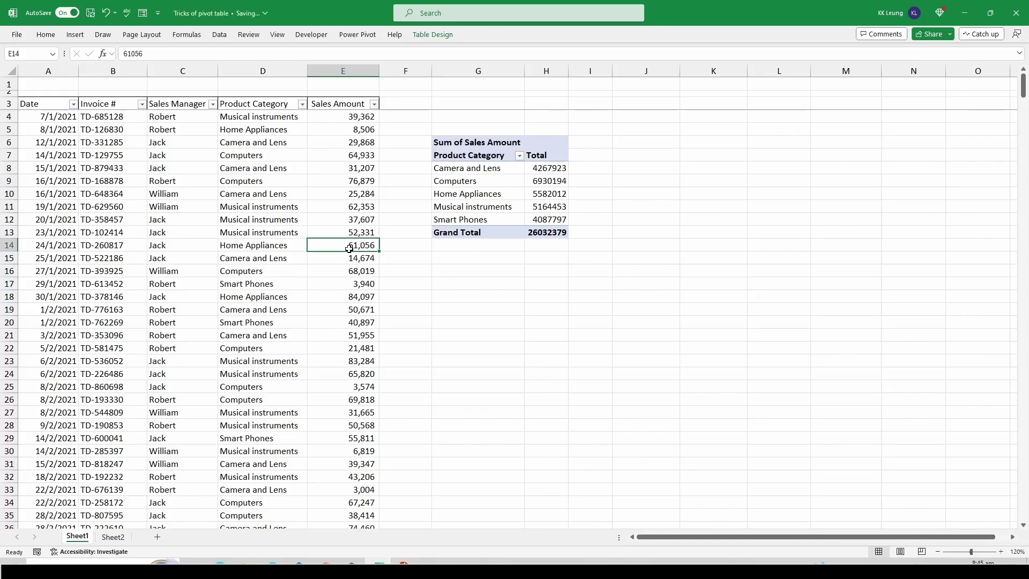
key("ctrl+Down")
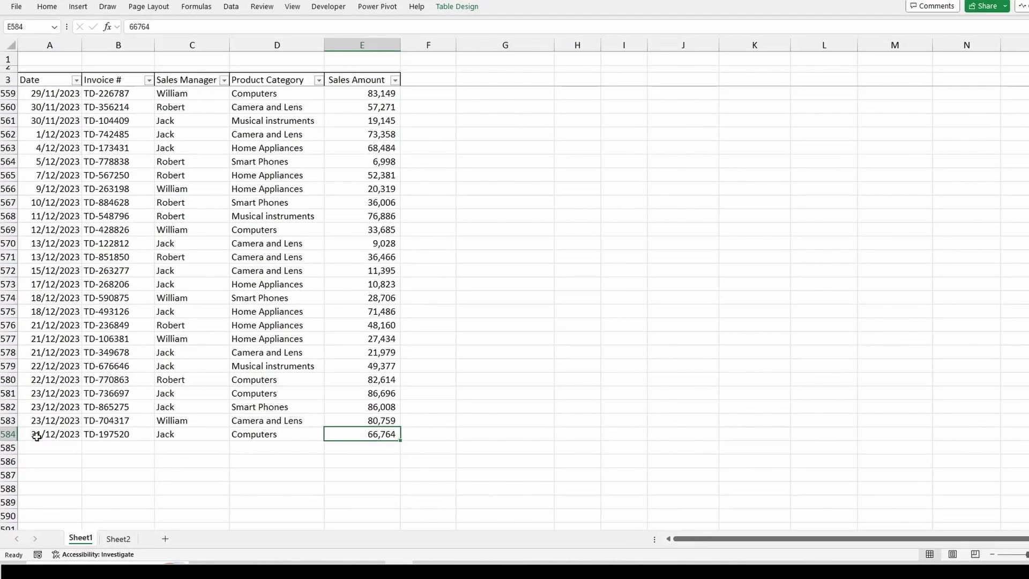
left_click_drag(38, 437, 342, 438)
key("ctrl+c")
left_click(63, 449)
key("ctrl+c")
left_click_drag(54, 418, 455, 419)
key("ctrl+c")
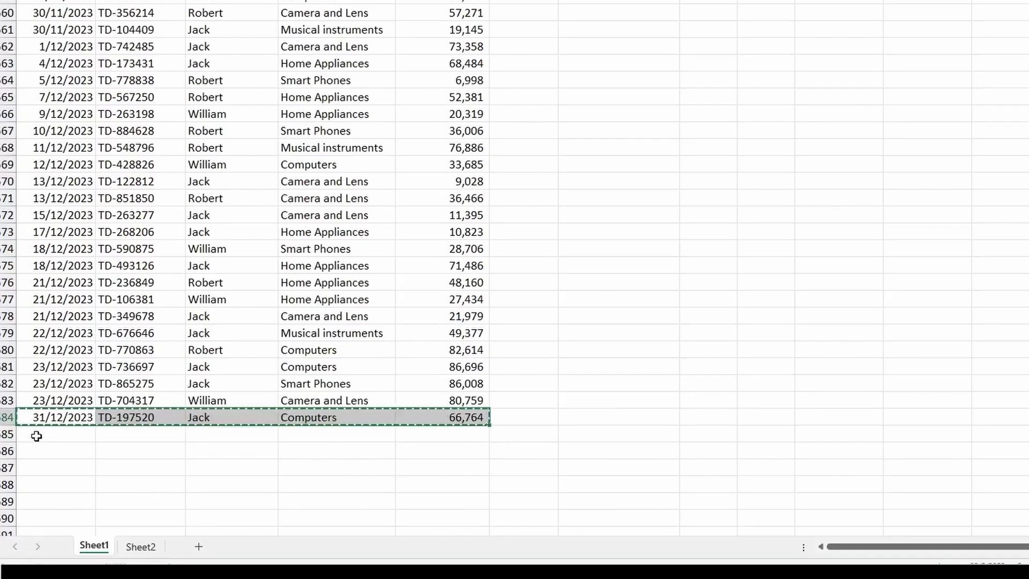
left_click(34, 434)
key("ctrl+v")
left_click(467, 454)
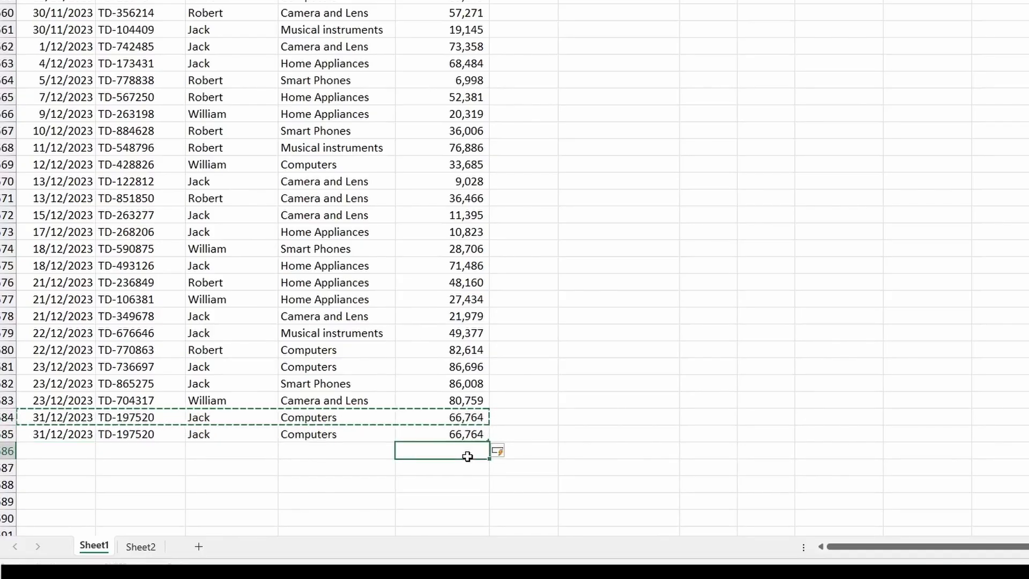
key("Escape")
Set the Sales Amount of the new record in row 585 to 10000000
left_click(449, 430)
type("10000000")
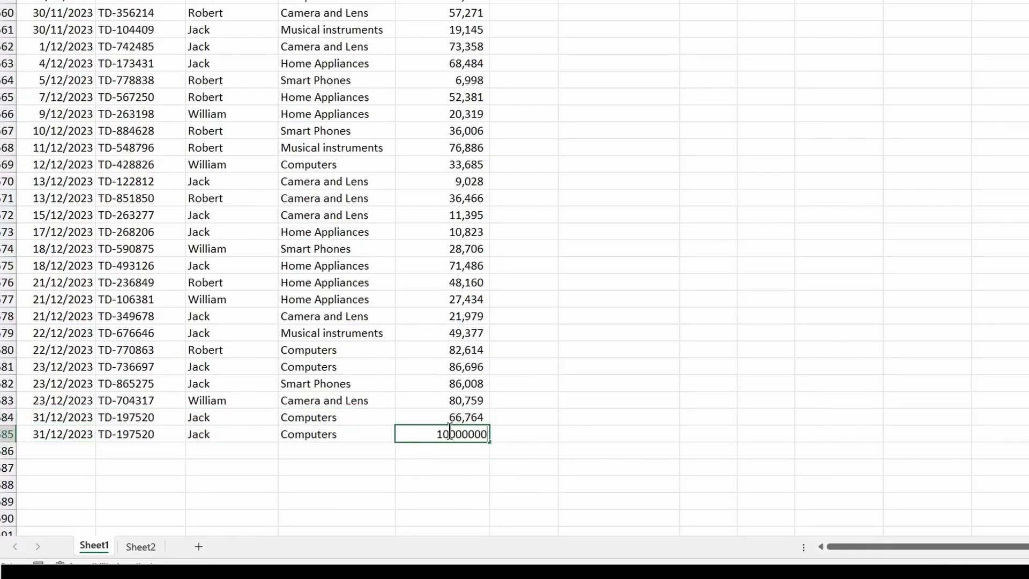
key("Return")
left_click(524, 477)
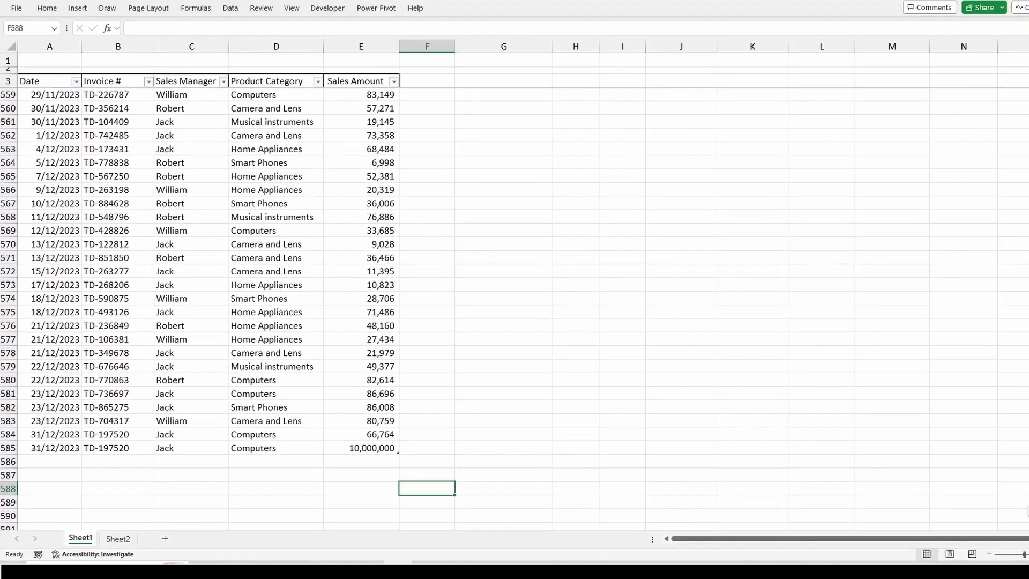
Refresh the PivotTable so that it includes the record added in row 585
left_click_drag(1022, 507, 1023, 85)
left_click(483, 182)
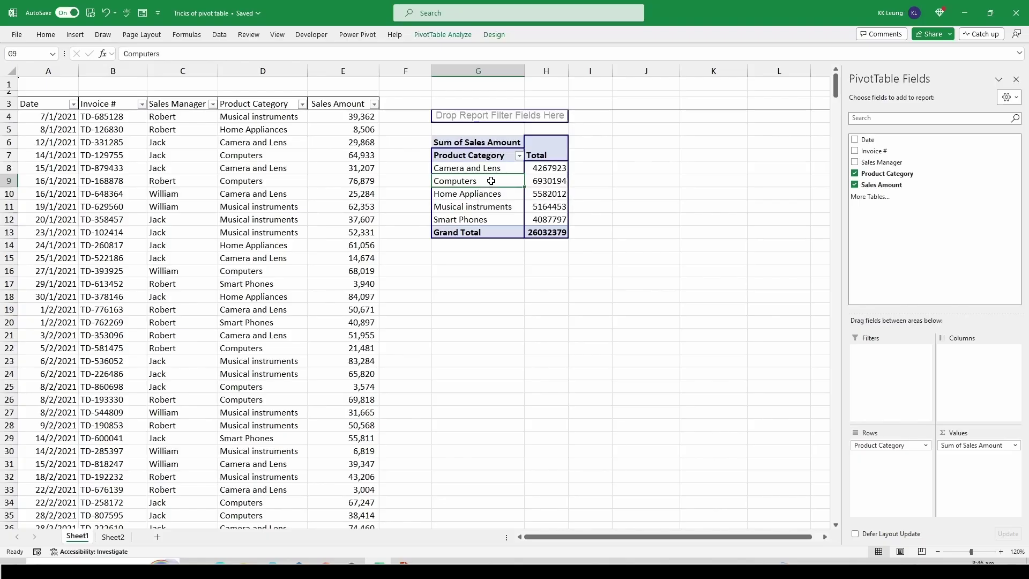
right_click(491, 181)
left_click(510, 240)
mouse_move(541, 235)
Delete the added 10,000,000 Computers record in row 585 from the sales table as a table row
left_click(349, 255)
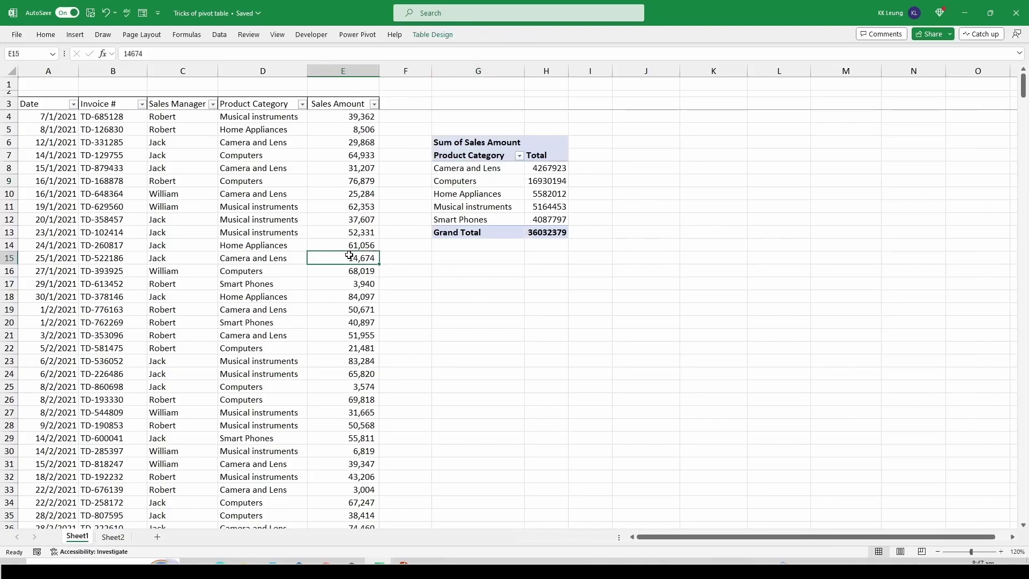
key("ctrl+Down")
right_click(317, 516)
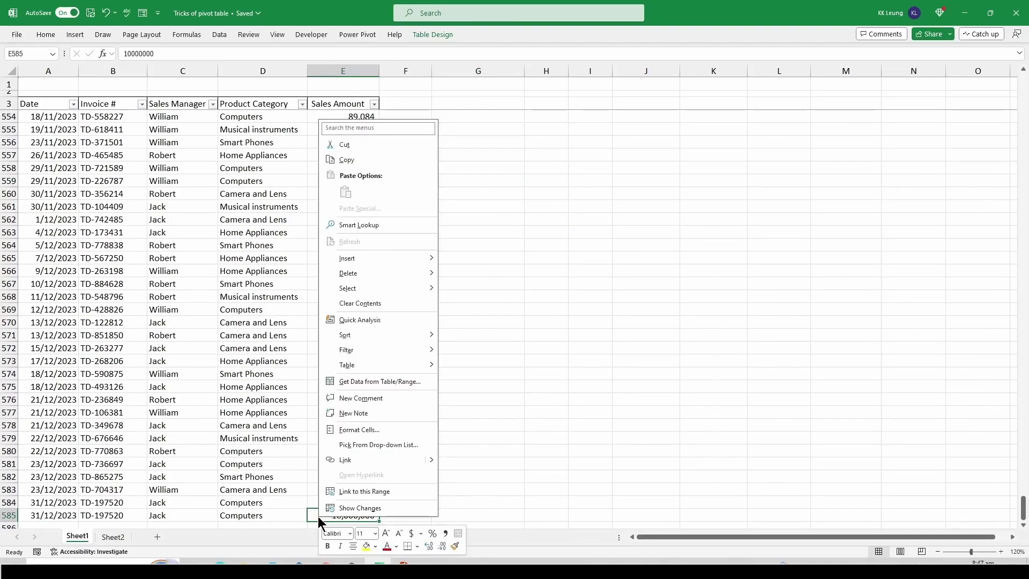
key("Escape")
scroll(402, 425, "down", 7)
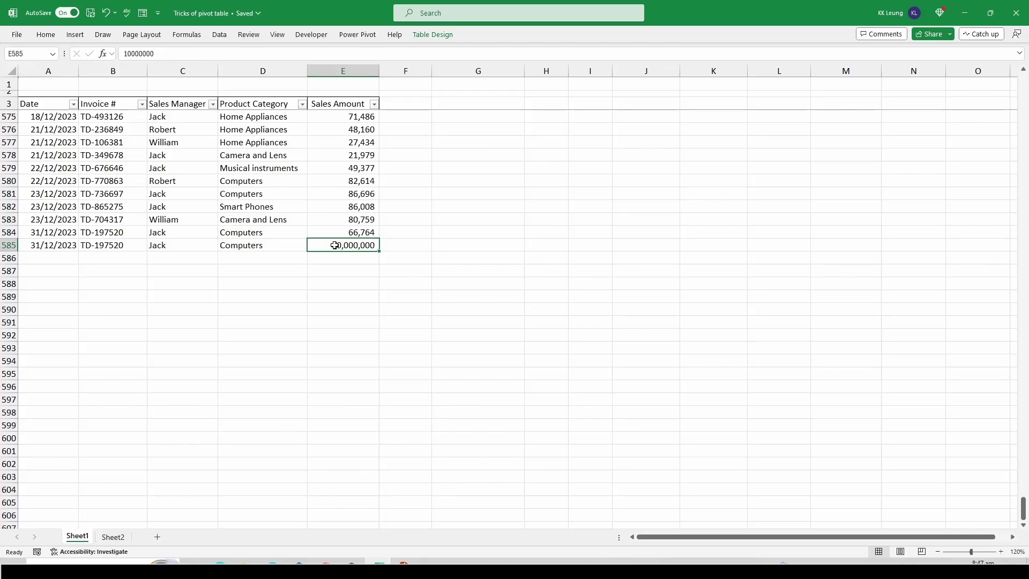
right_click(335, 245)
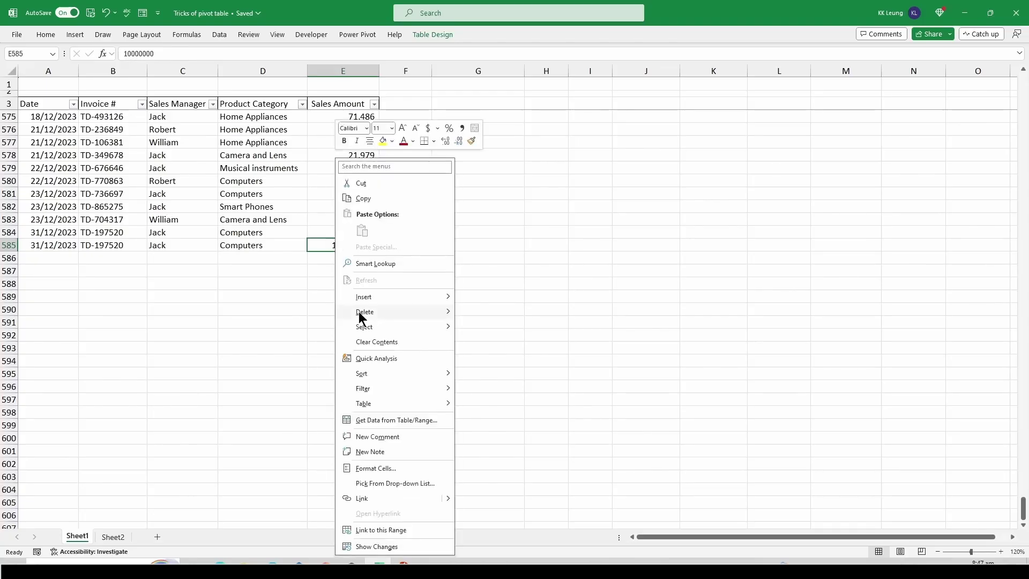
mouse_move(393, 313)
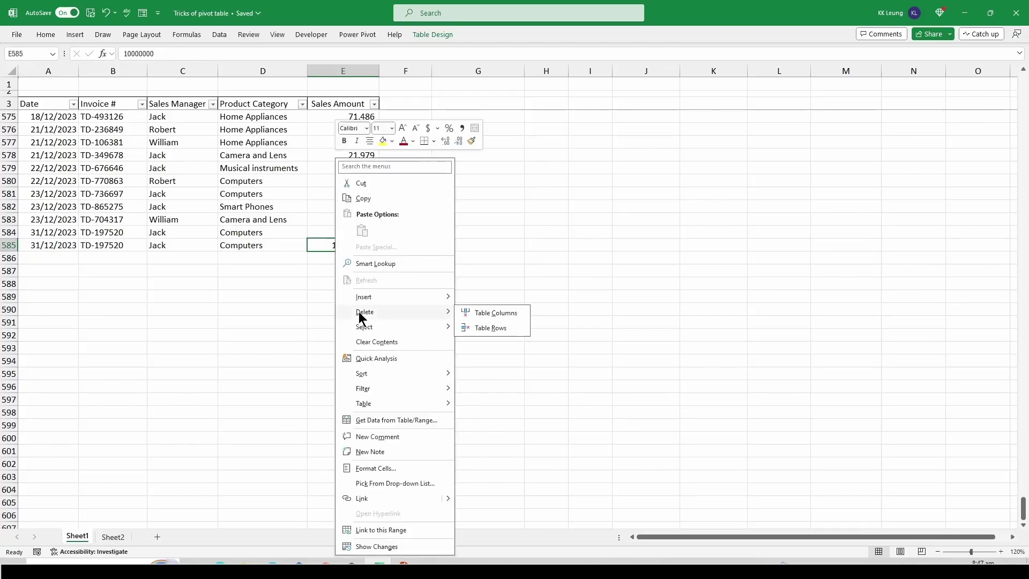
left_click(494, 327)
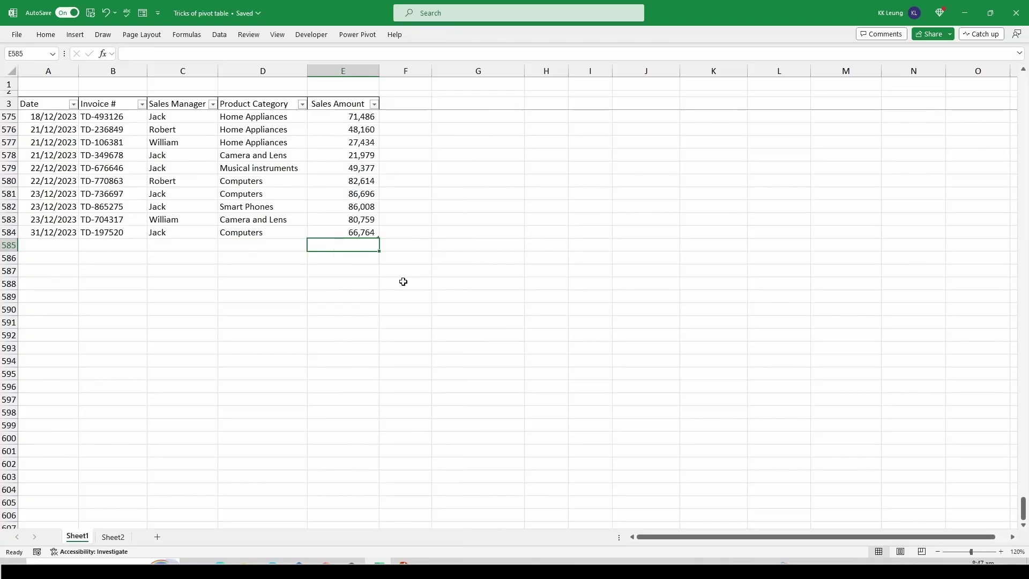
left_click(368, 268)
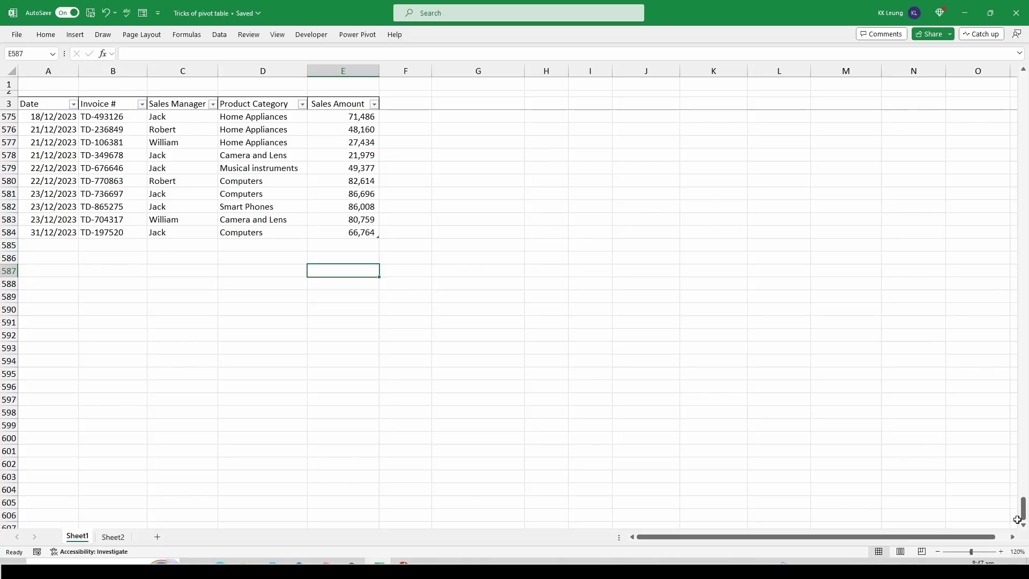
Refresh the PivotTable so that it no longer counts the record deleted from row 585
left_click_drag(1022, 509, 1023, 83)
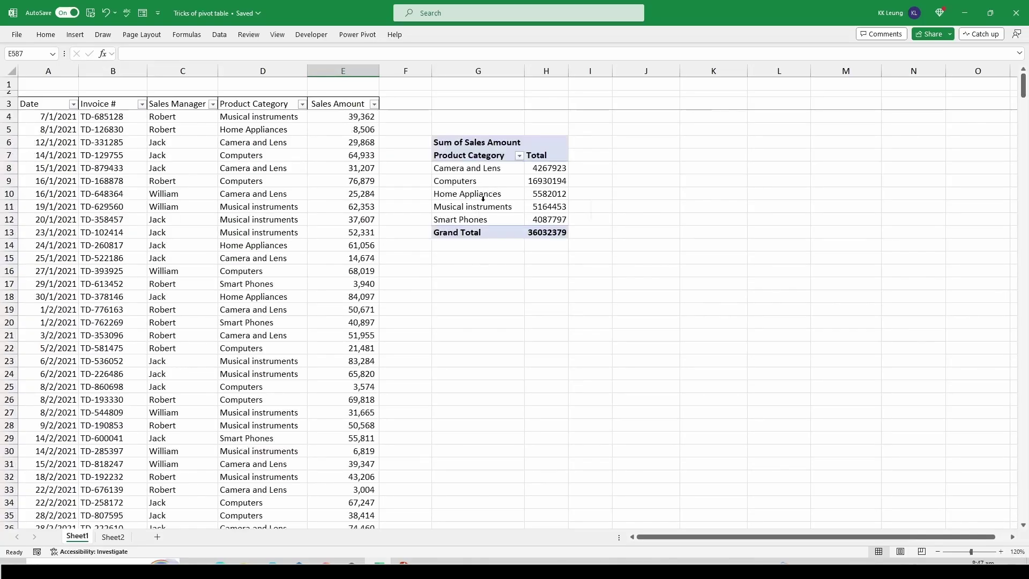
left_click(470, 197)
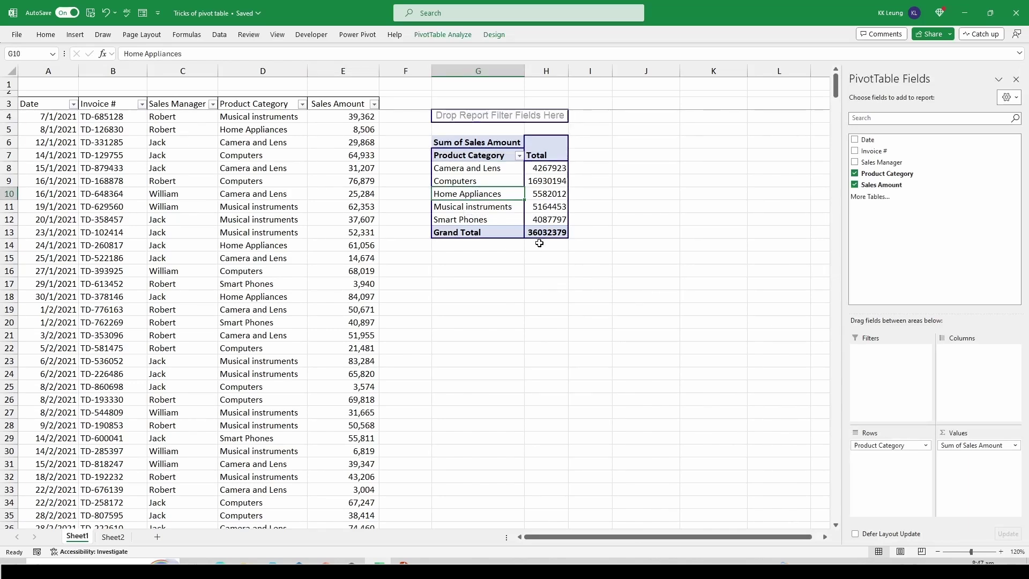
right_click(498, 194)
left_click(520, 252)
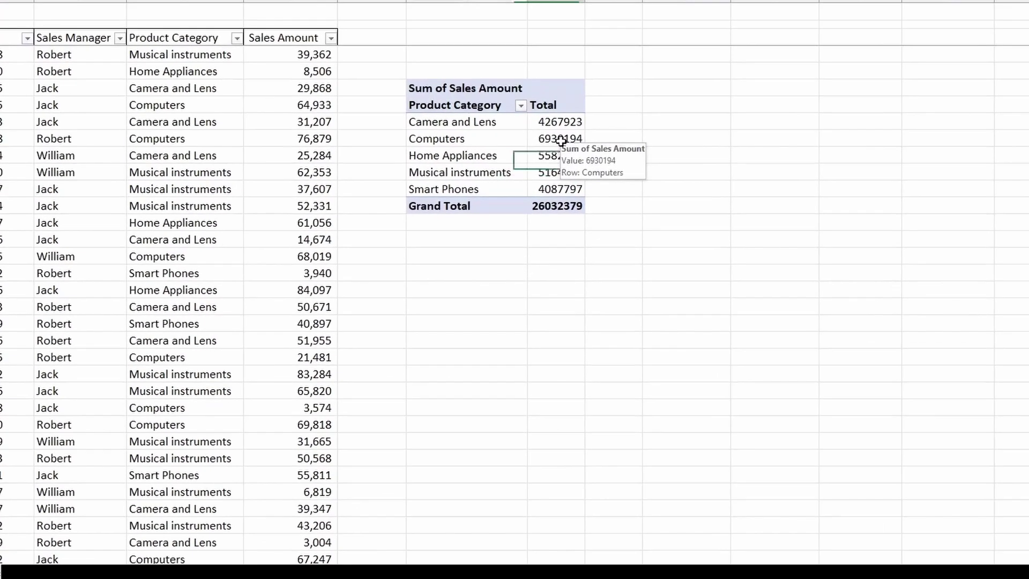
Sort the PivotTable's product categories by Sum of Sales Amount from smallest to largest
left_click(545, 185)
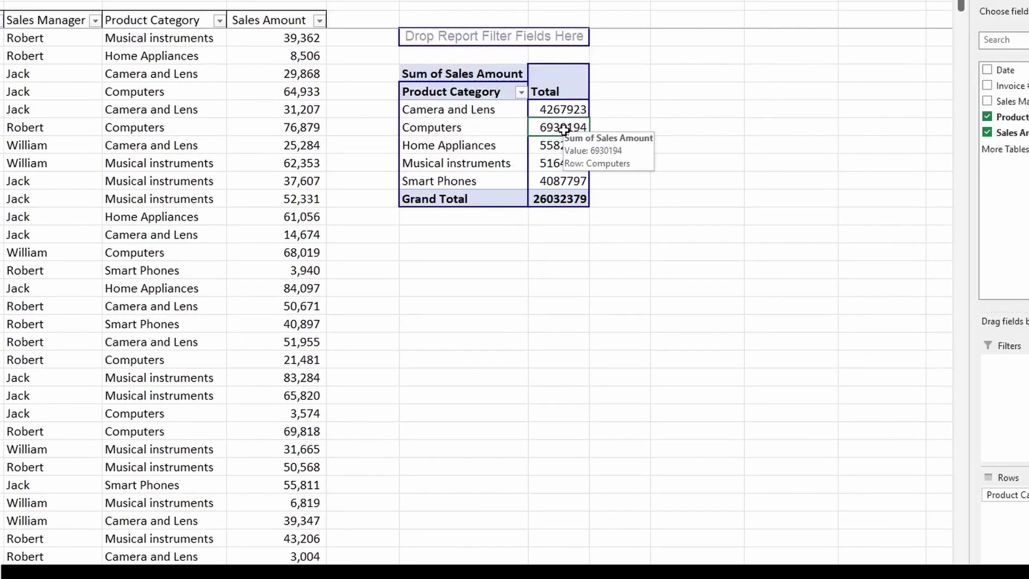
right_click(563, 130)
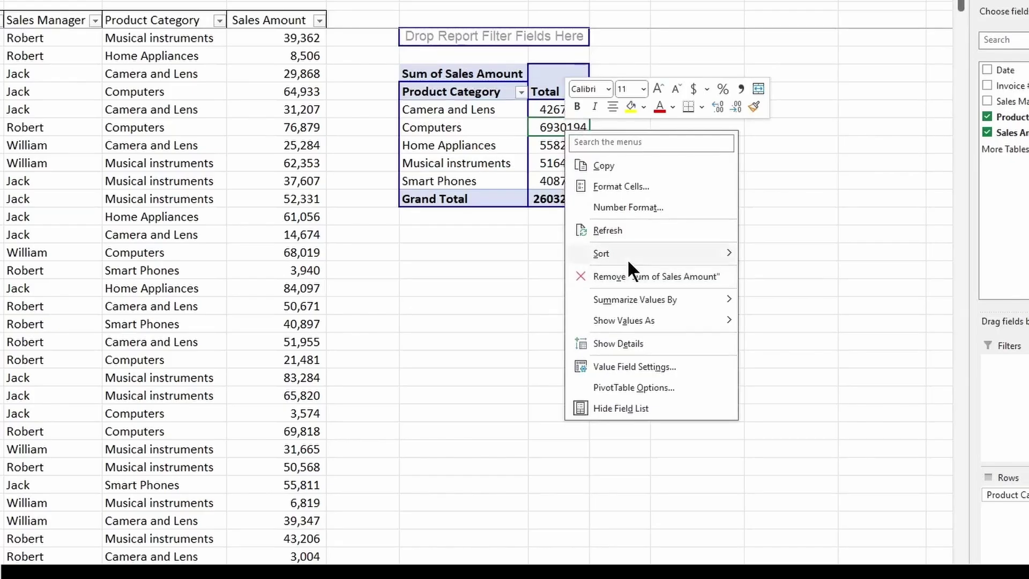
mouse_move(631, 253)
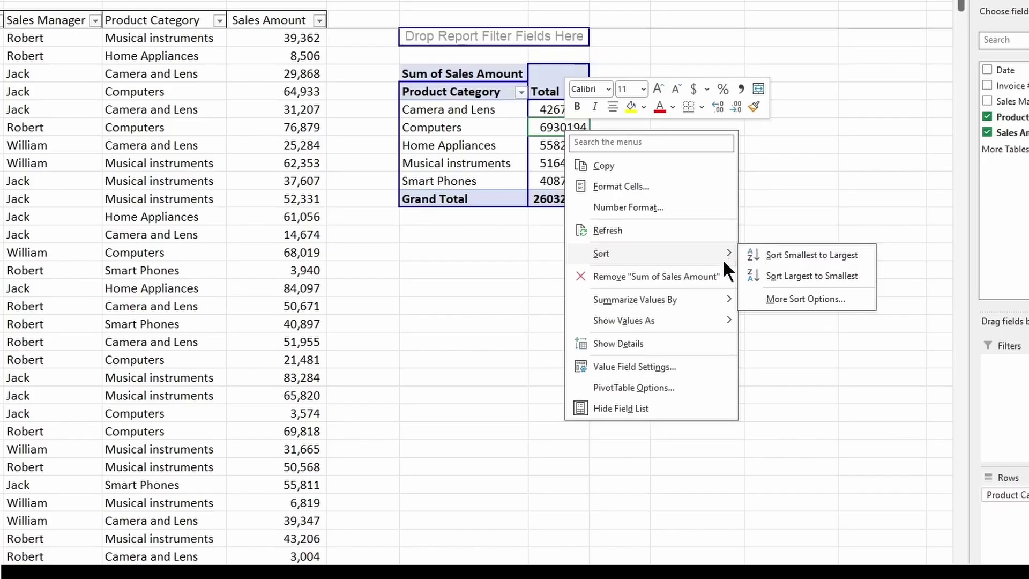
left_click(768, 255)
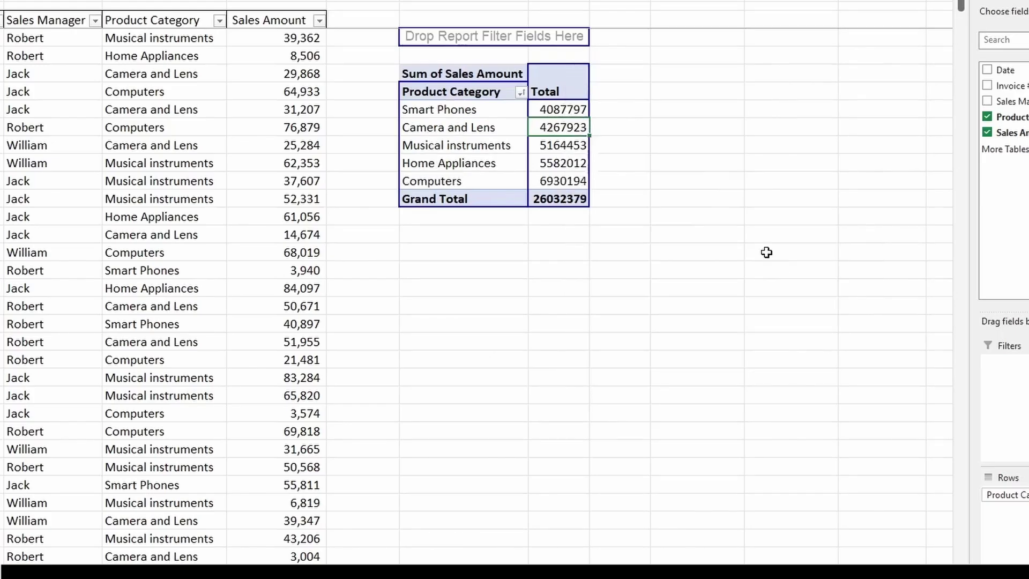
left_click(570, 111)
left_click(578, 181)
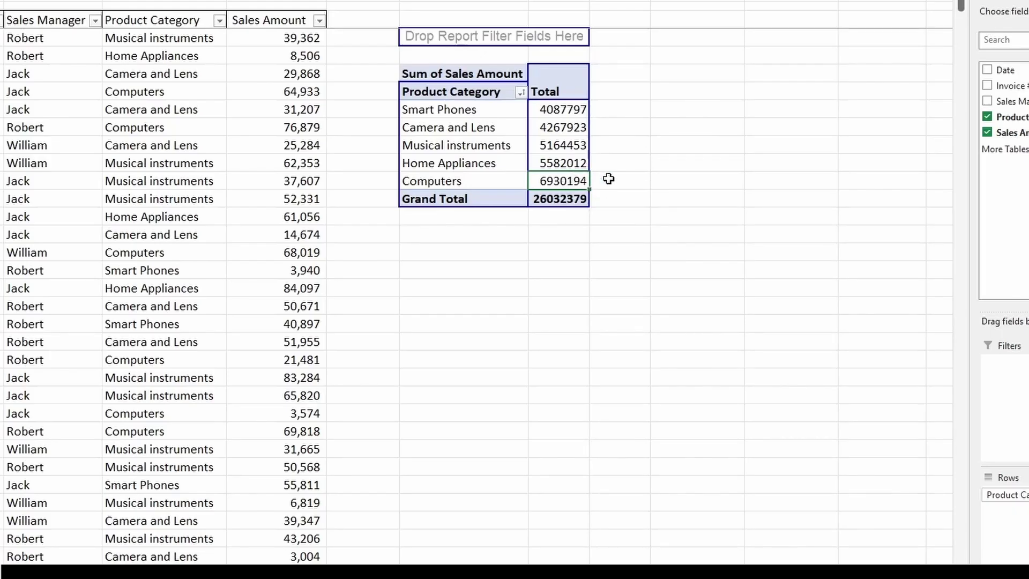
Sort the PivotTable's Product Category labels in descending order, and re-sort them in ascending order
left_click(474, 114)
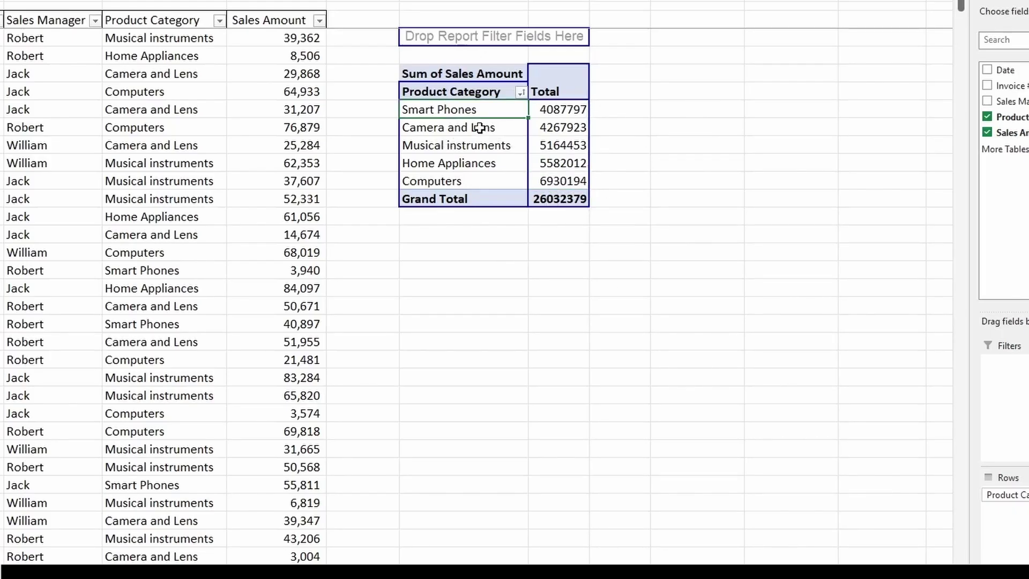
right_click(463, 114)
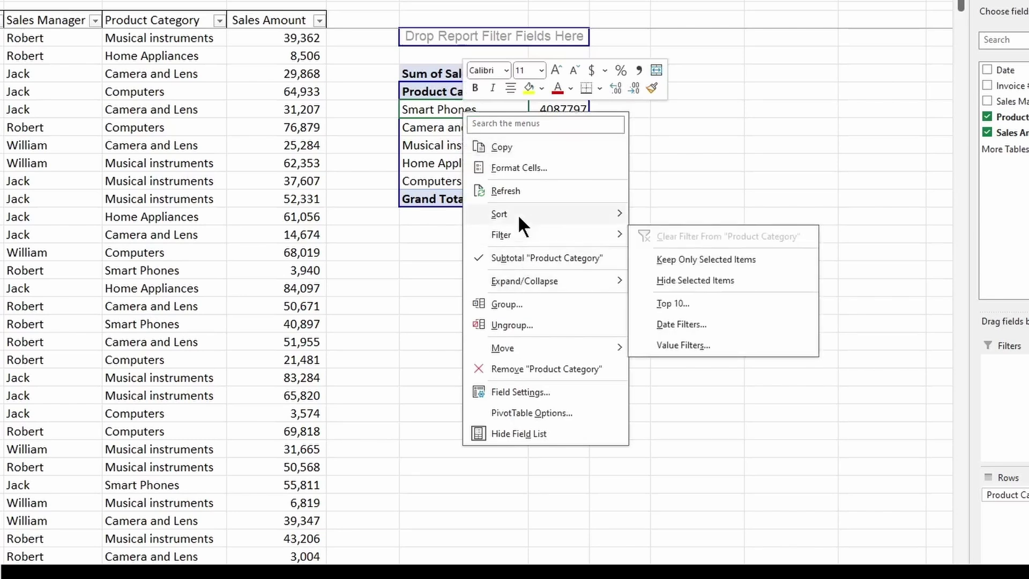
mouse_move(519, 215)
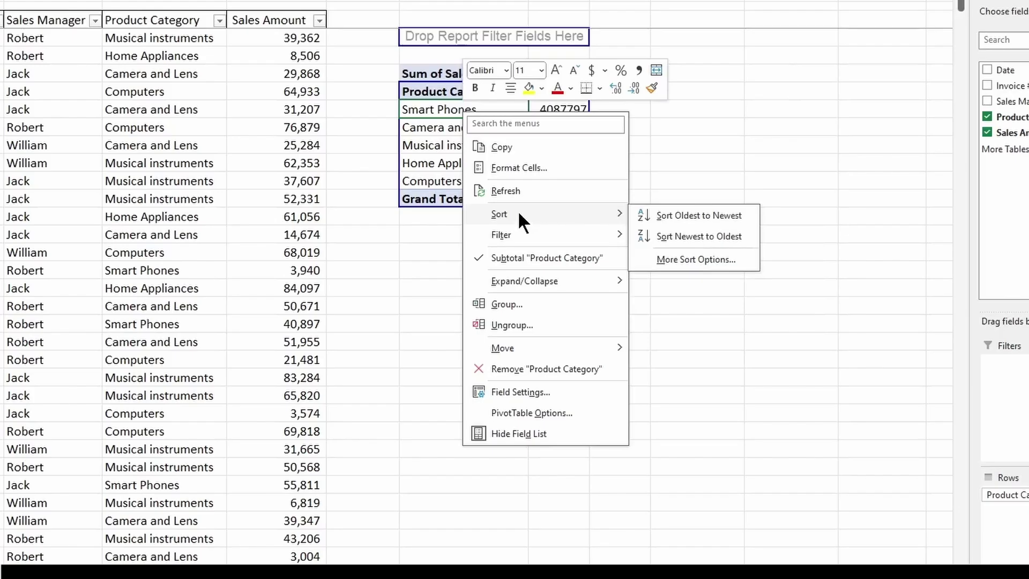
left_click(646, 236)
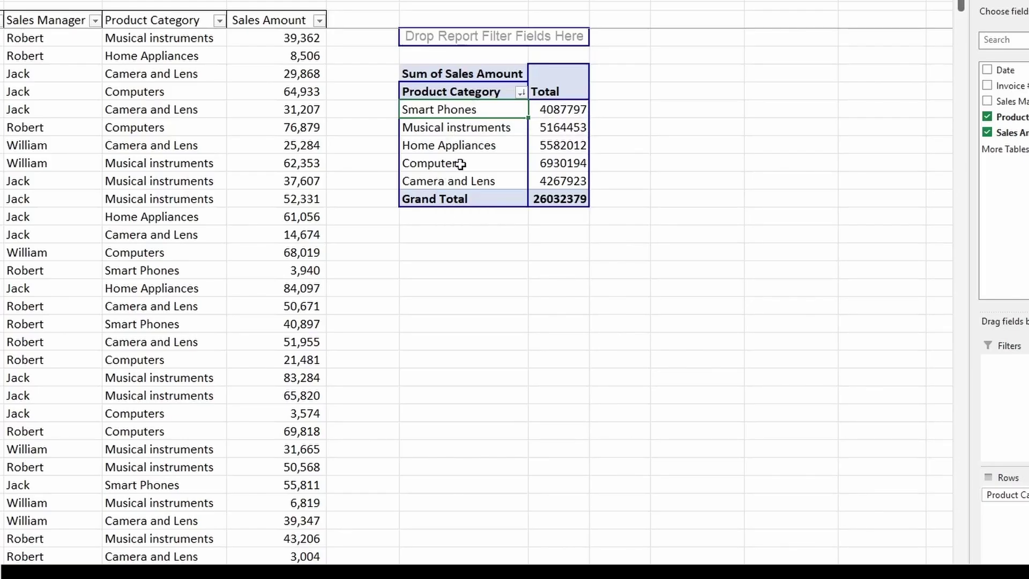
right_click(490, 110)
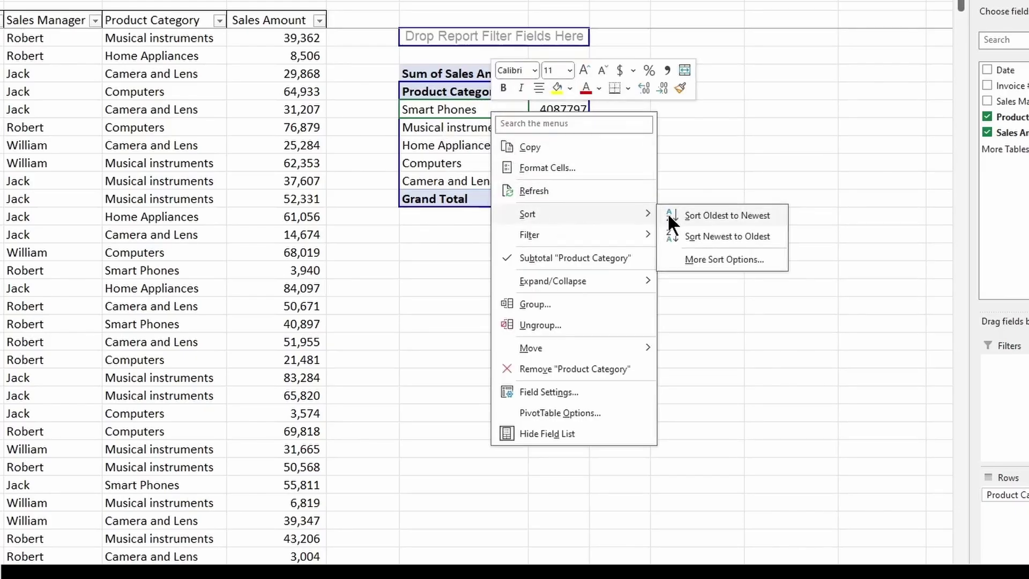
left_click(668, 215)
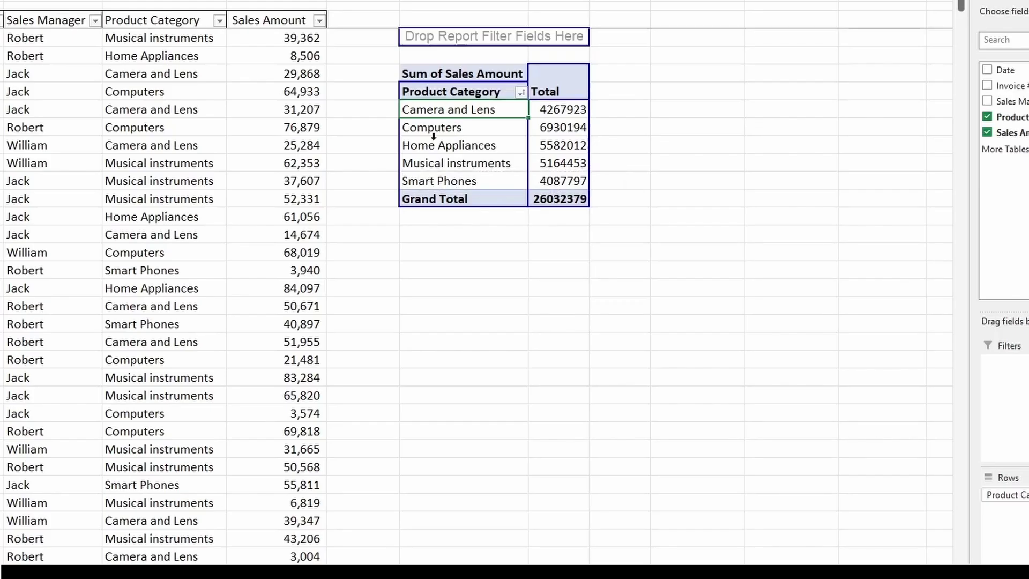
Manually move the Musical instruments row to the top of the PivotTable, and move it back down beneath Camera and Lens
left_click(428, 165)
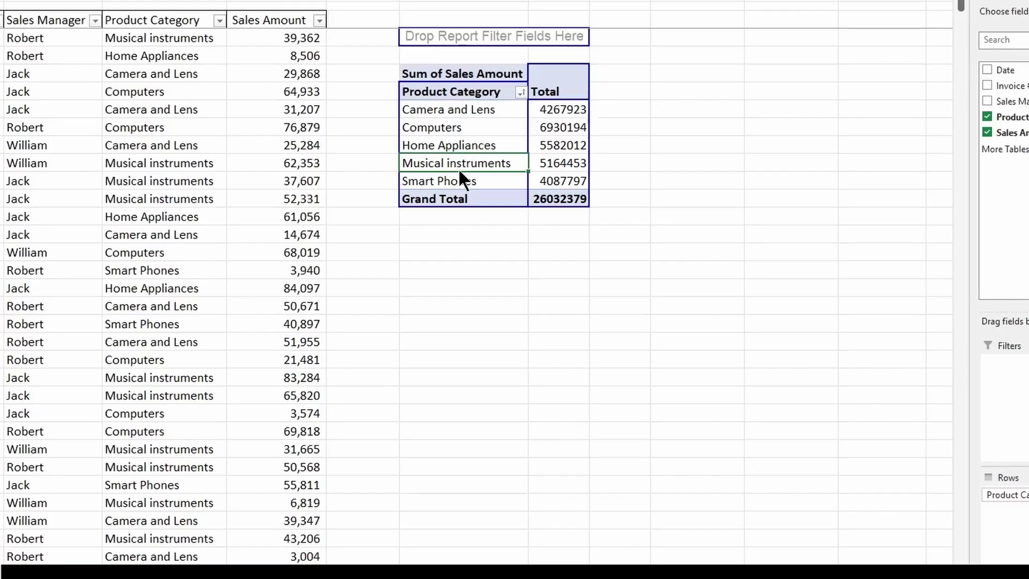
left_click_drag(459, 171, 452, 103)
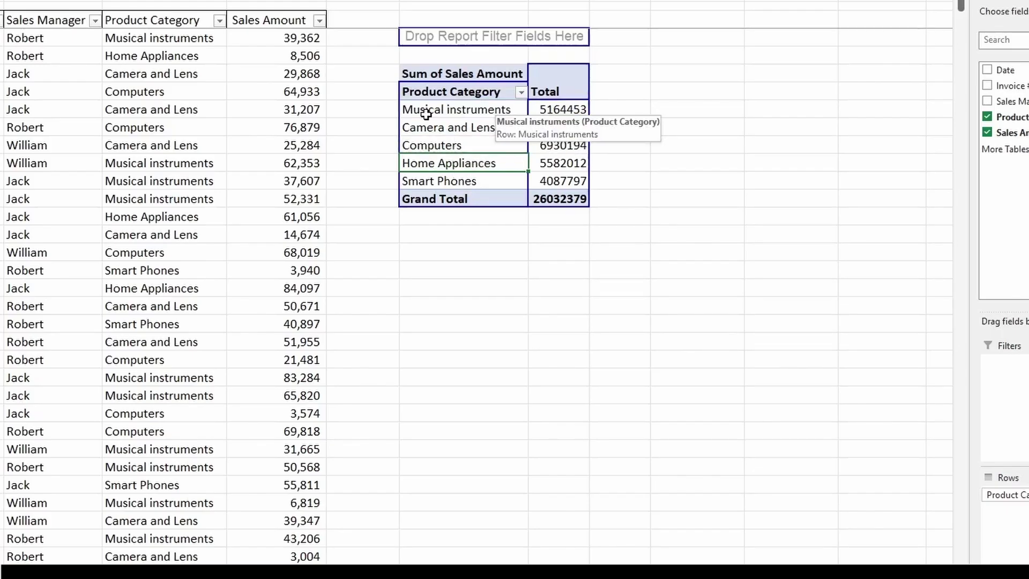
left_click(478, 112)
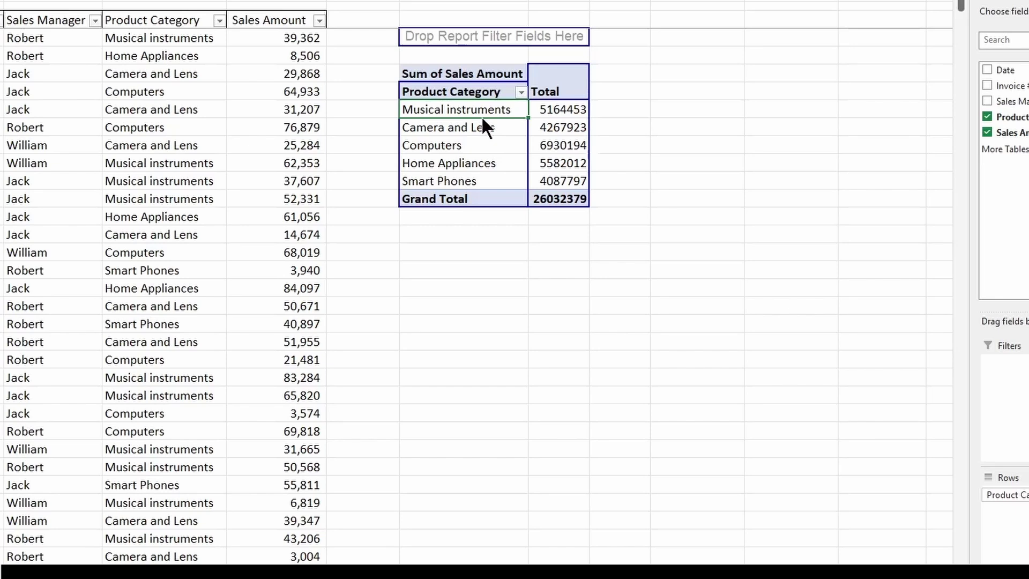
left_click_drag(482, 116, 481, 133)
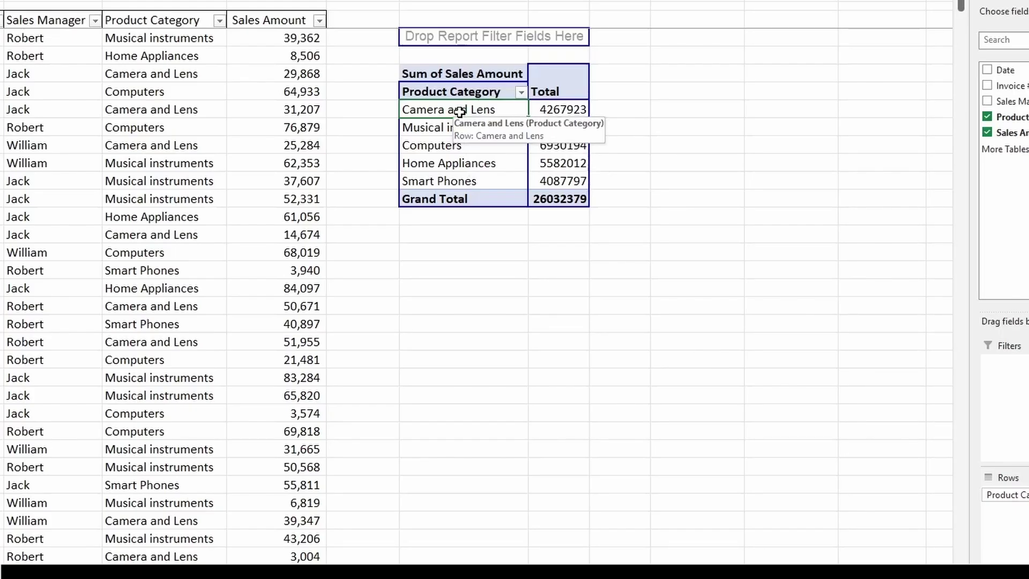
Reorder the categories by overwriting row labels, placing Computers first and Camera and Lens fourth
type("computers")
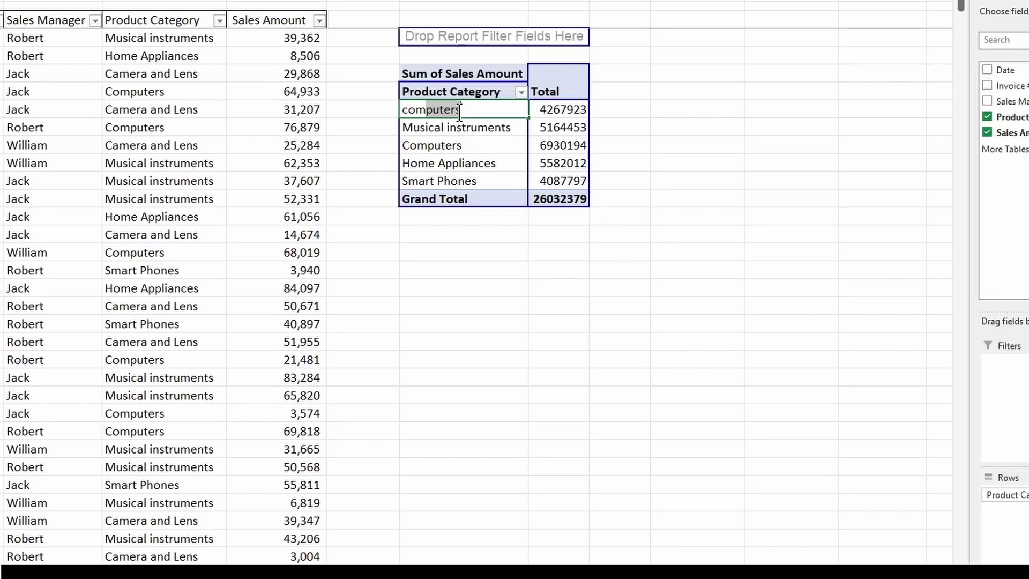
key("Return")
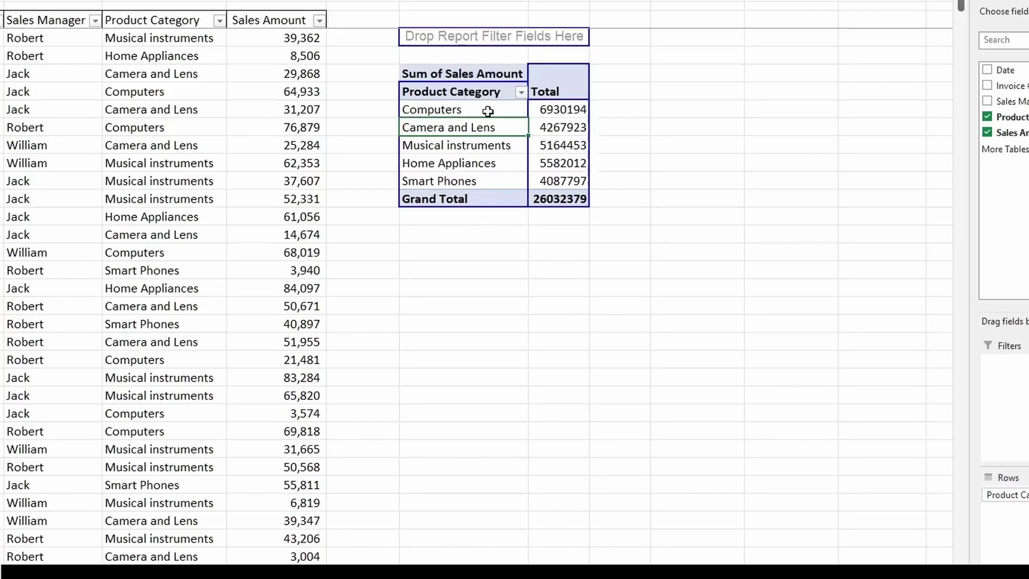
left_click(438, 161)
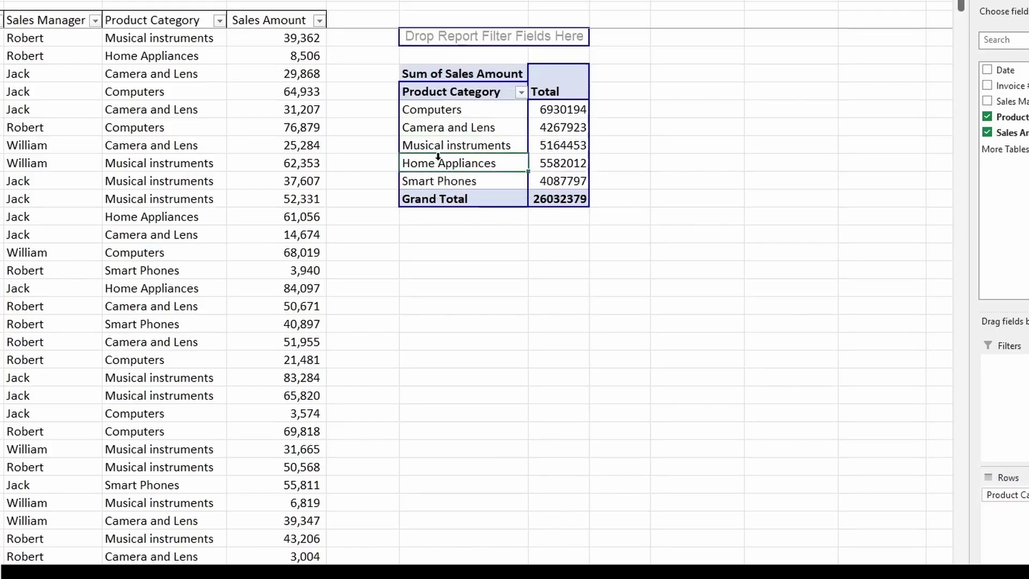
type("ca")
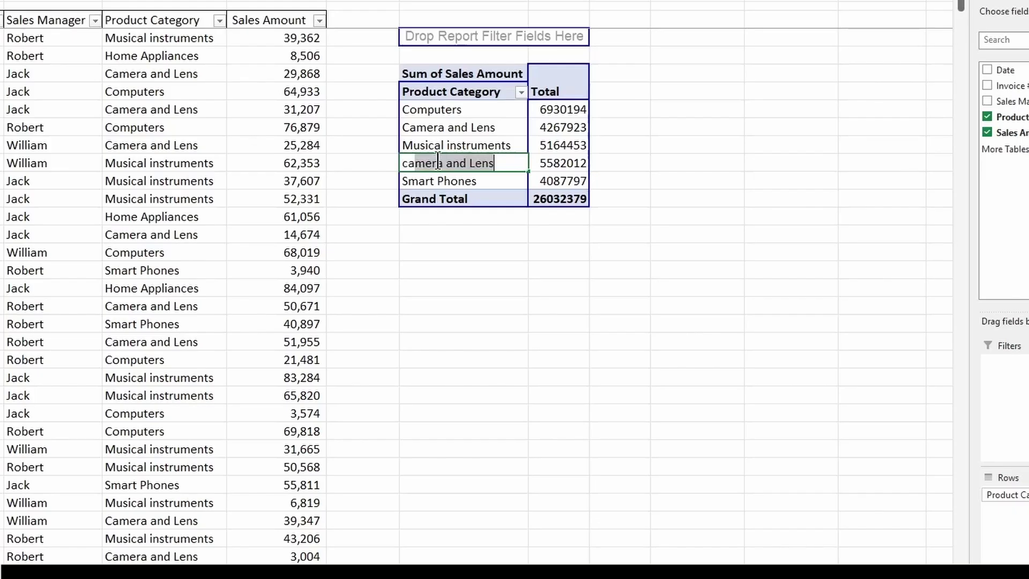
type("me")
key("Return")
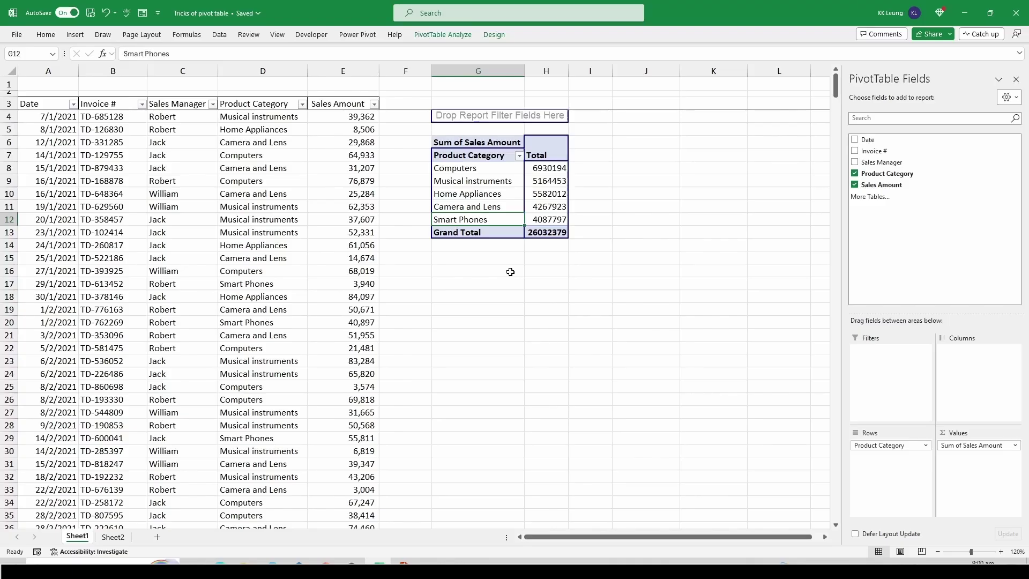
Add Sales Manager to the PivotTable rows above Product Category
left_click(491, 188)
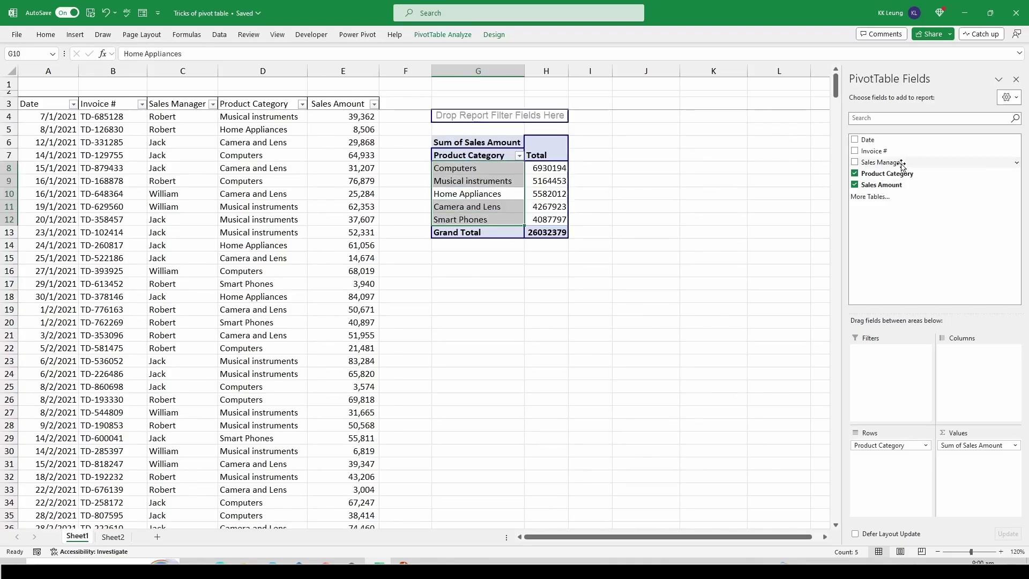
left_click_drag(902, 166, 881, 447)
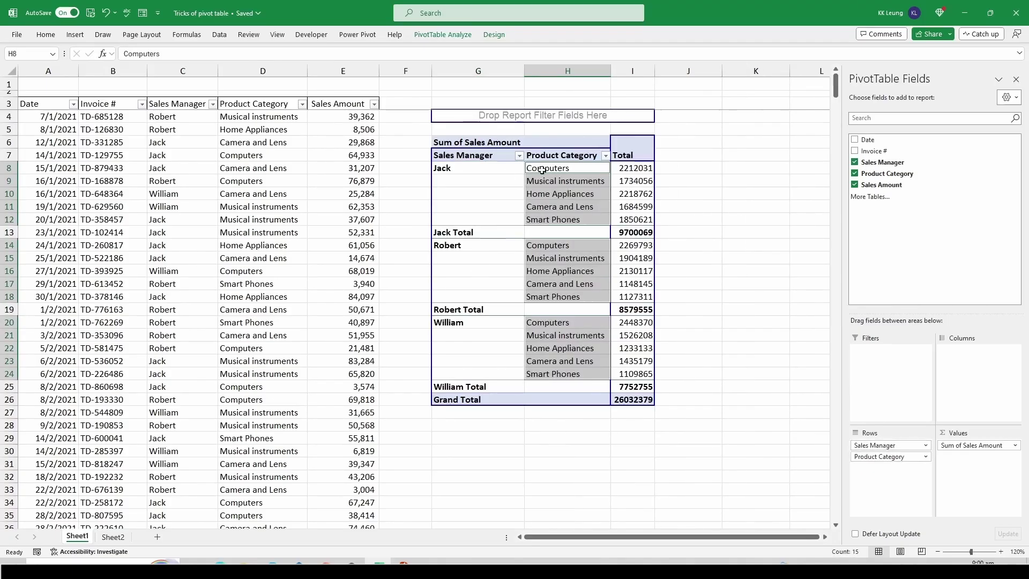
left_click(479, 156)
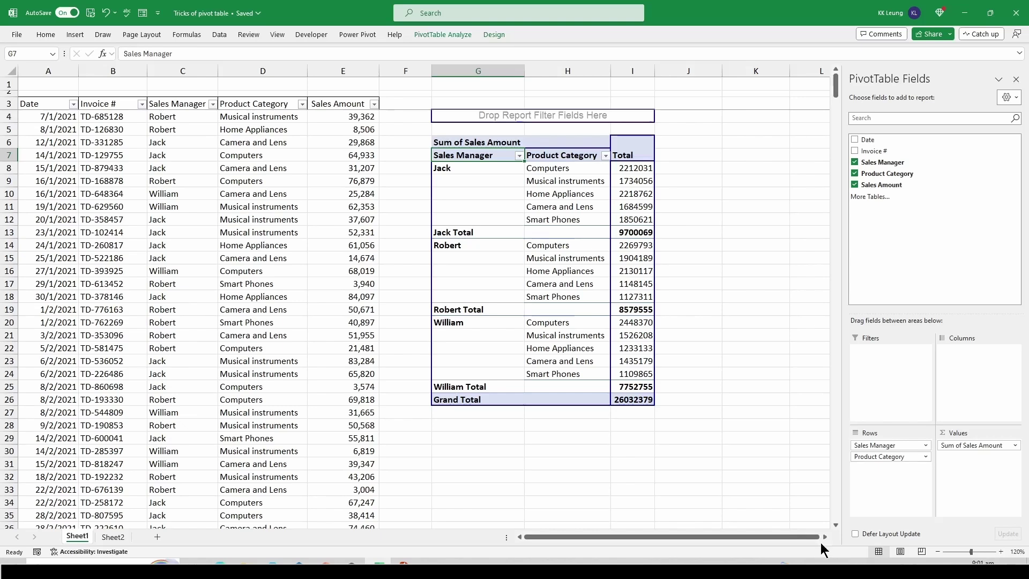
Copy the range G4:J28 containing the PivotTable and paste the duplicate at K4
scroll(822, 536, "right", 3)
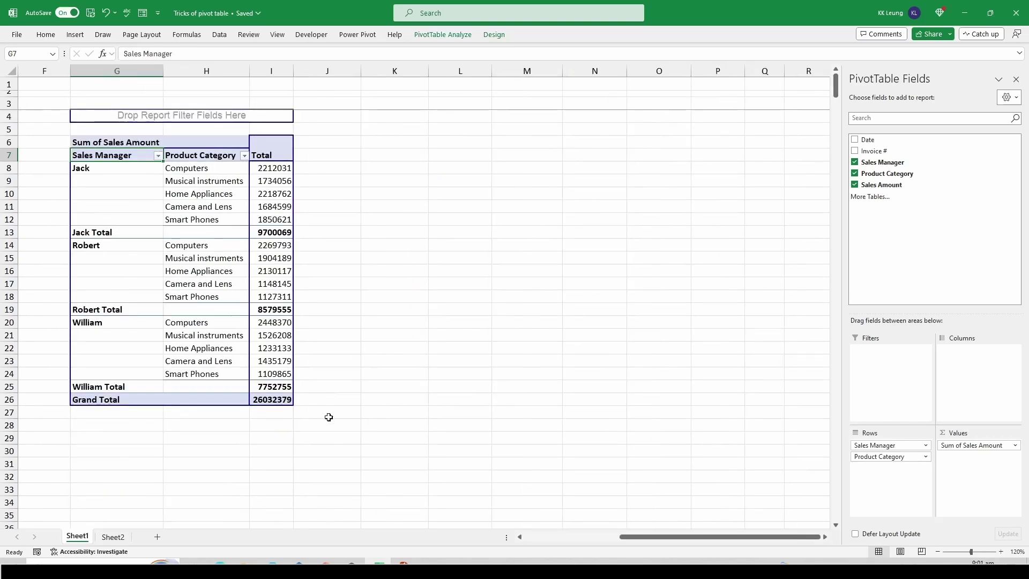
left_click_drag(324, 427, 101, 115)
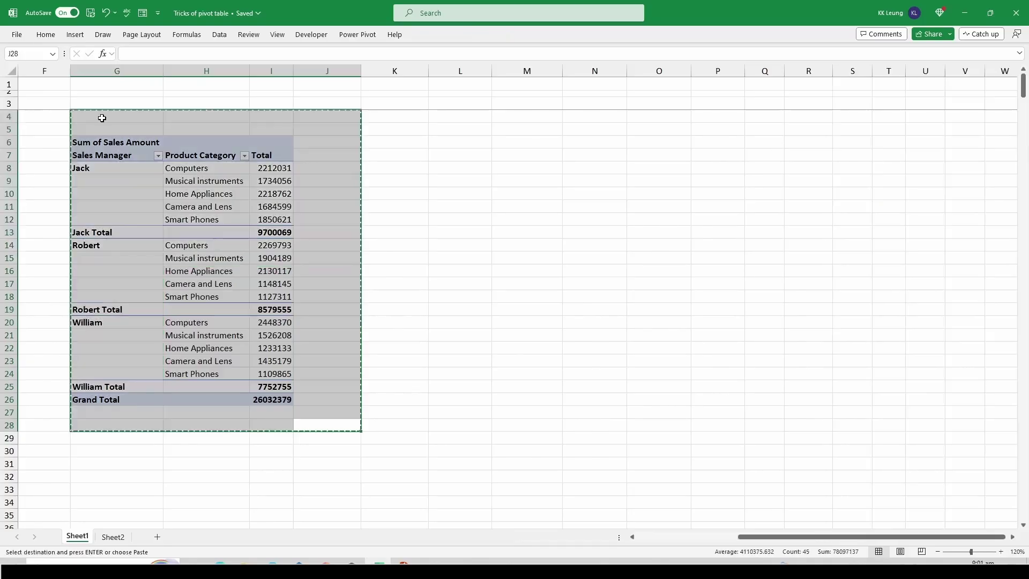
key("ctrl+c")
left_click(383, 118)
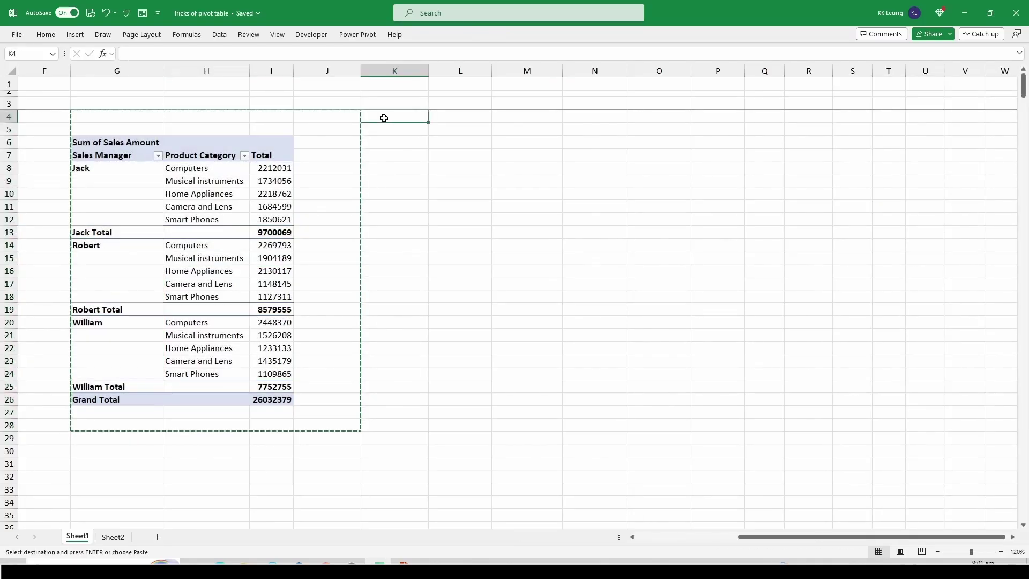
key("ctrl+v")
left_click(531, 214)
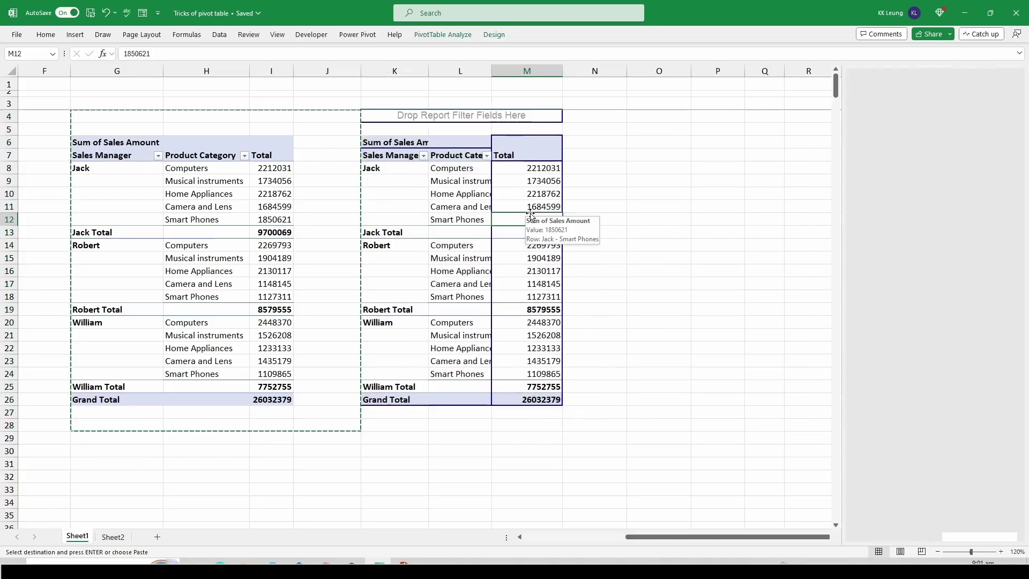
Set the original PivotTable's report layout to Tabular Form
left_click(191, 210)
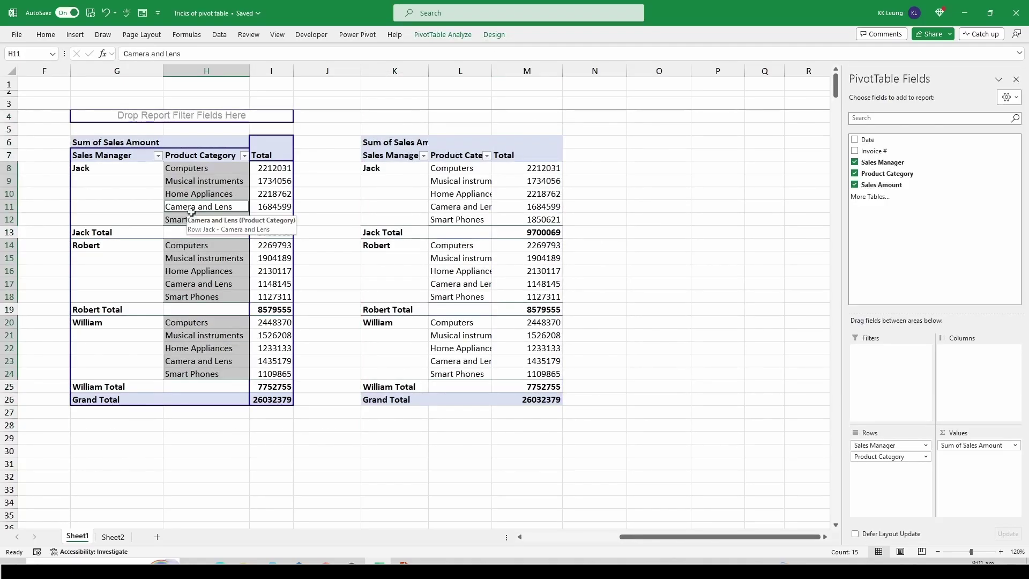
left_click(494, 35)
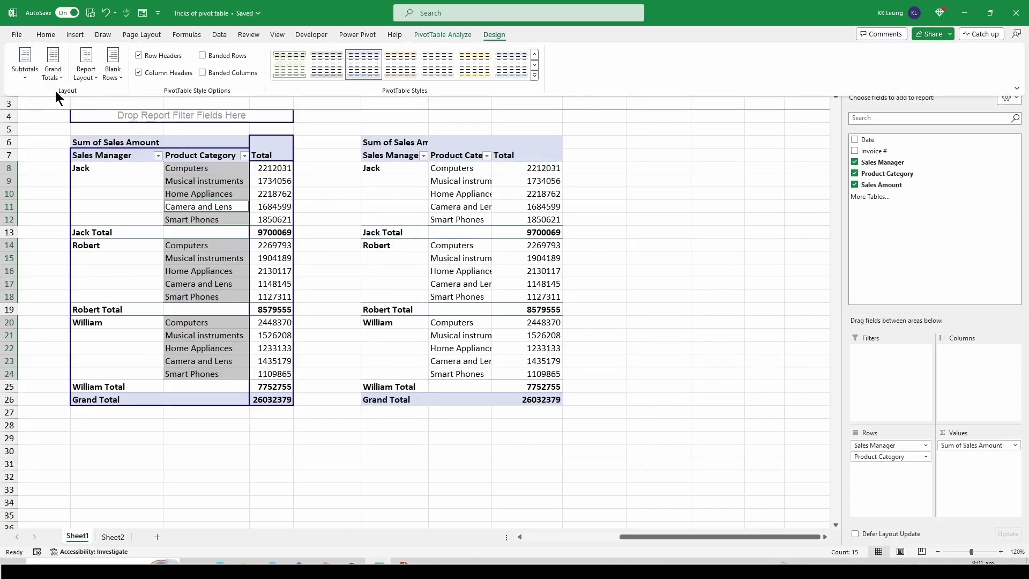
left_click(87, 75)
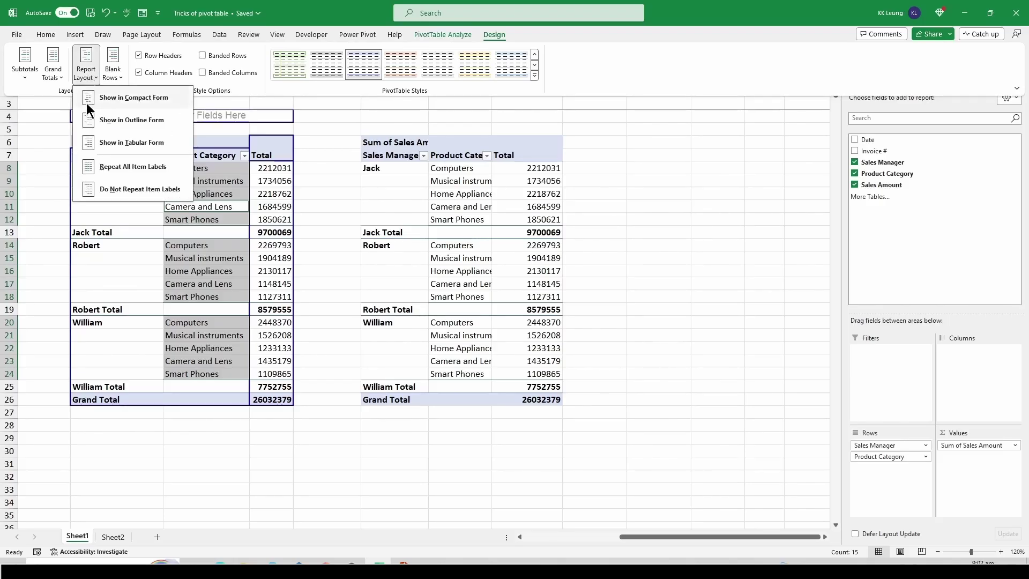
left_click(133, 146)
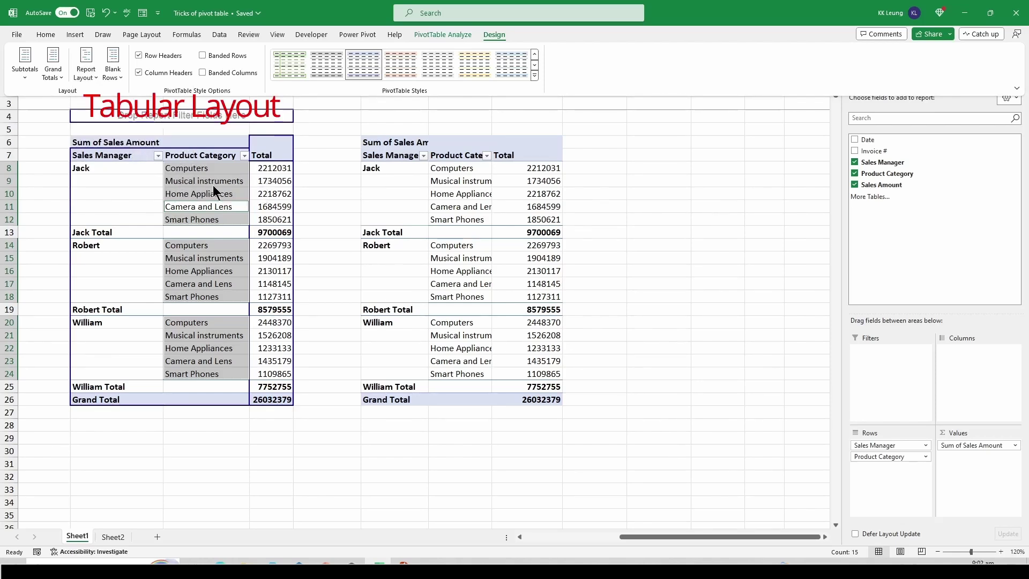
Set the copied PivotTable's report layout to Compact Form
left_click(419, 168)
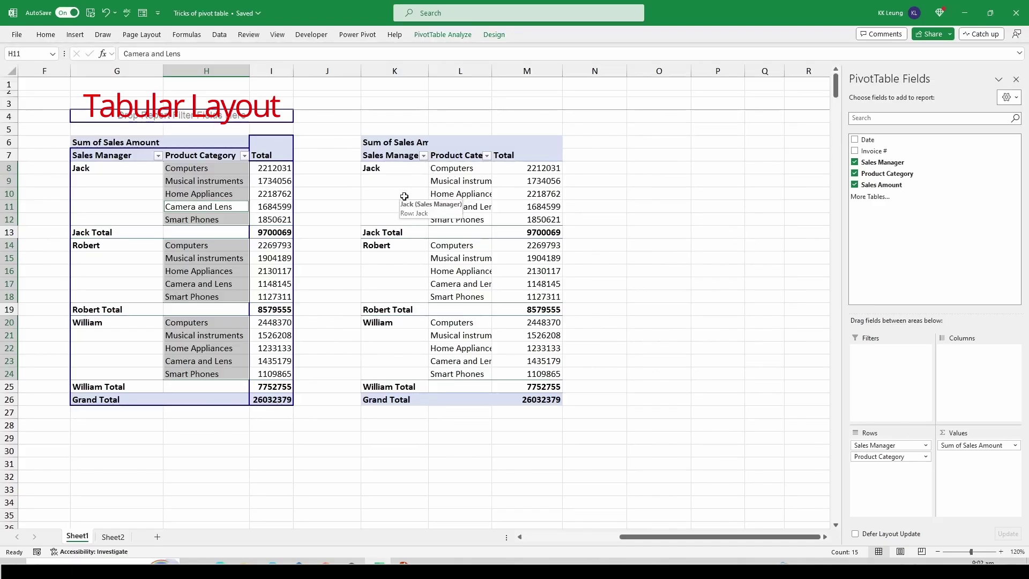
left_click(443, 195)
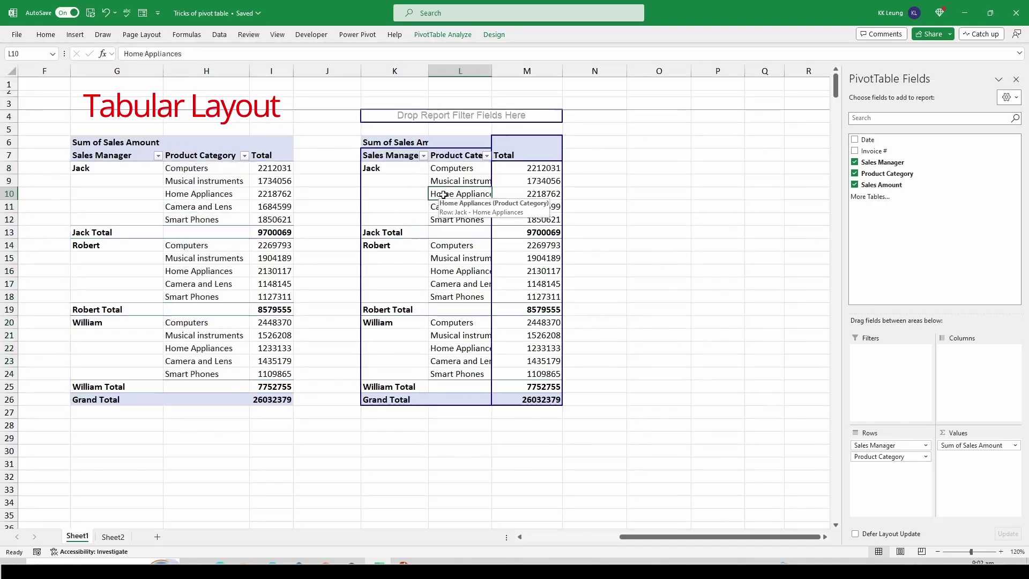
left_click(500, 36)
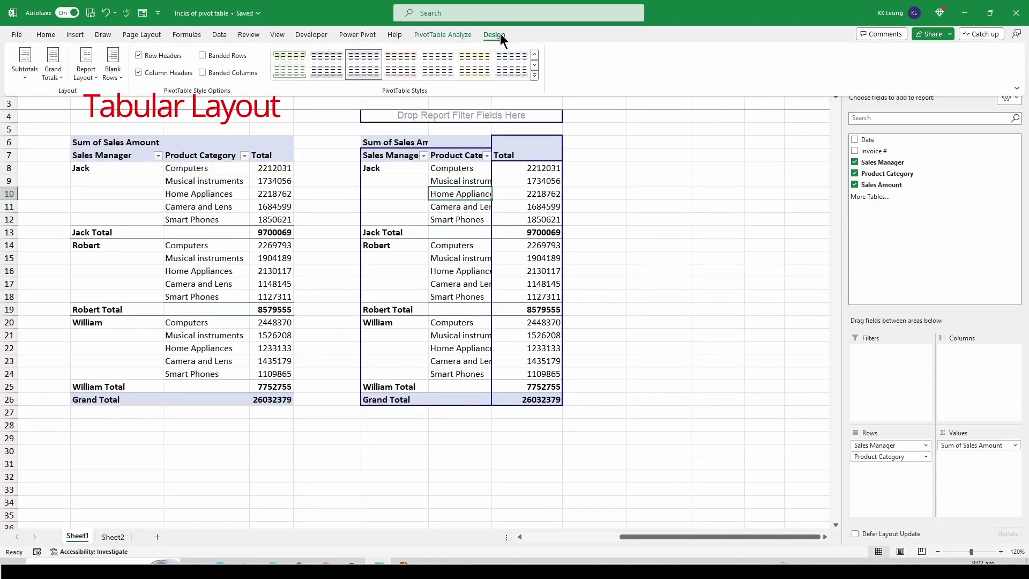
left_click(91, 78)
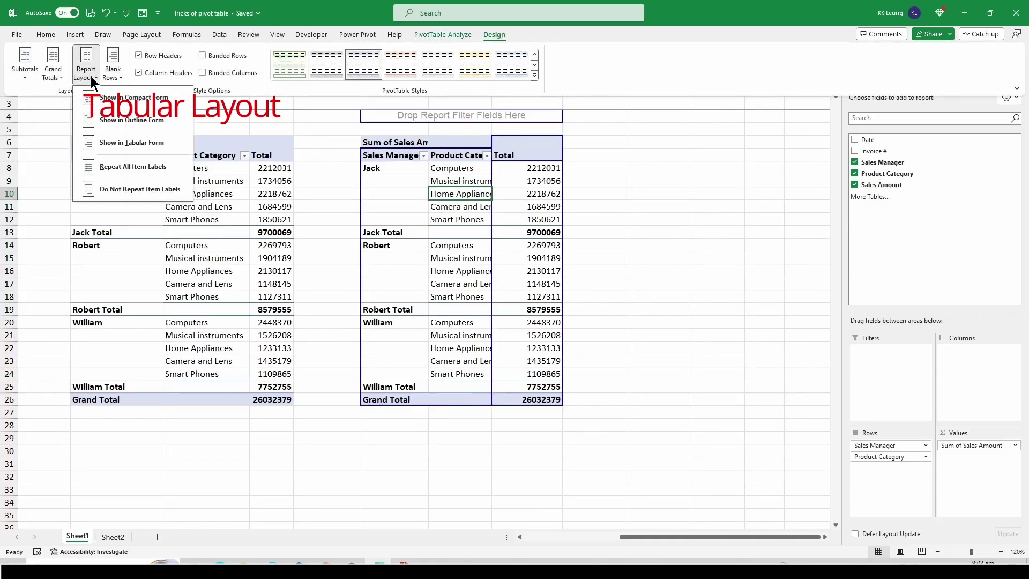
left_click(103, 102)
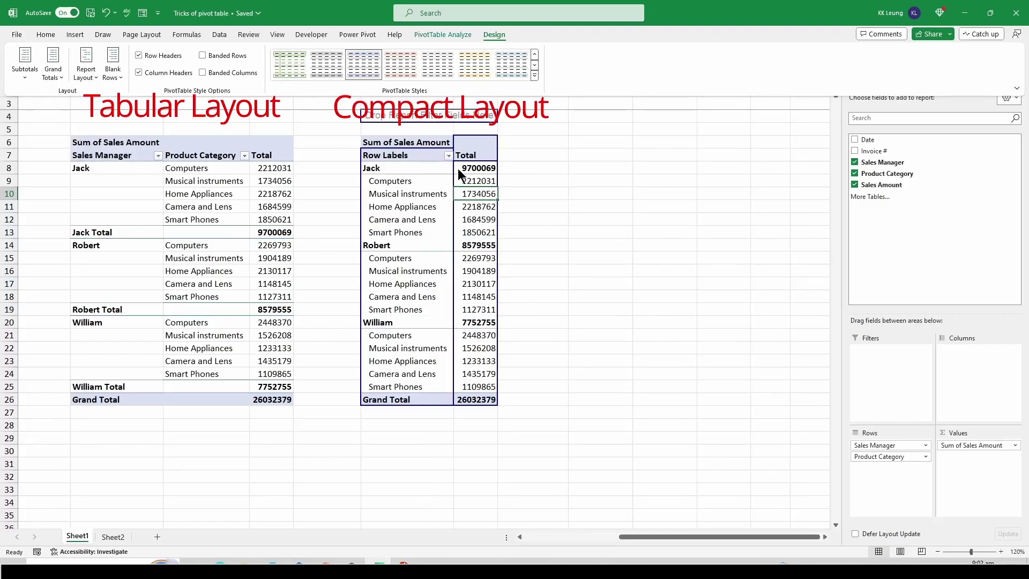
Compare the columns occupied by the compact PivotTable (K:L) with those of the tabular PivotTable (G:I)
left_click(407, 180)
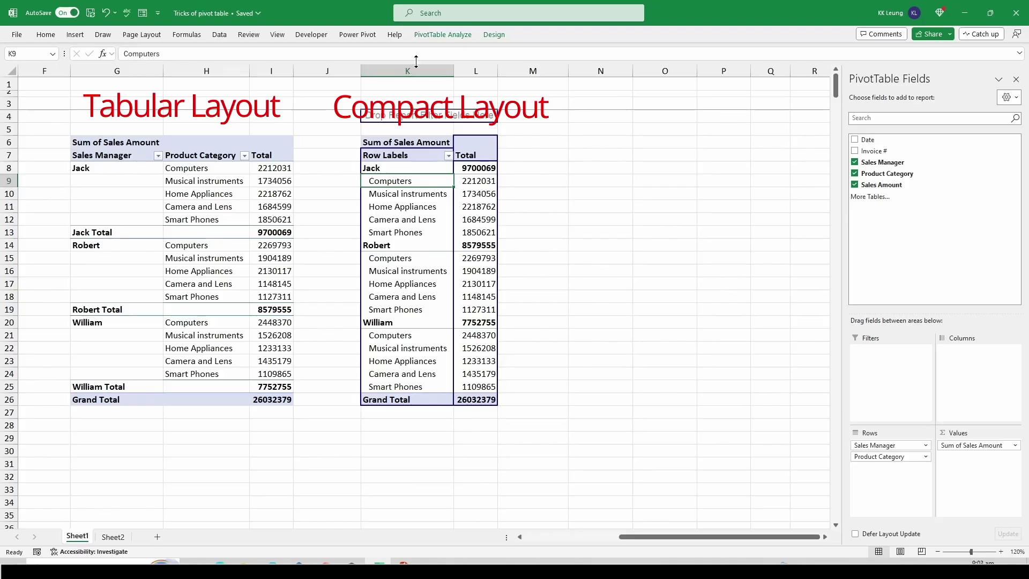
left_click(415, 69)
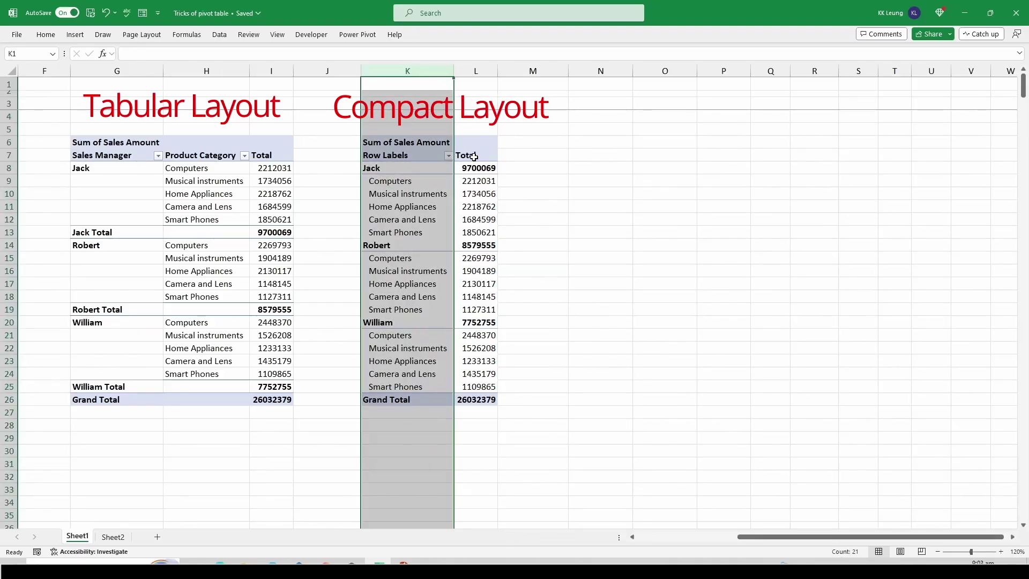
left_click(476, 70, "ctrl")
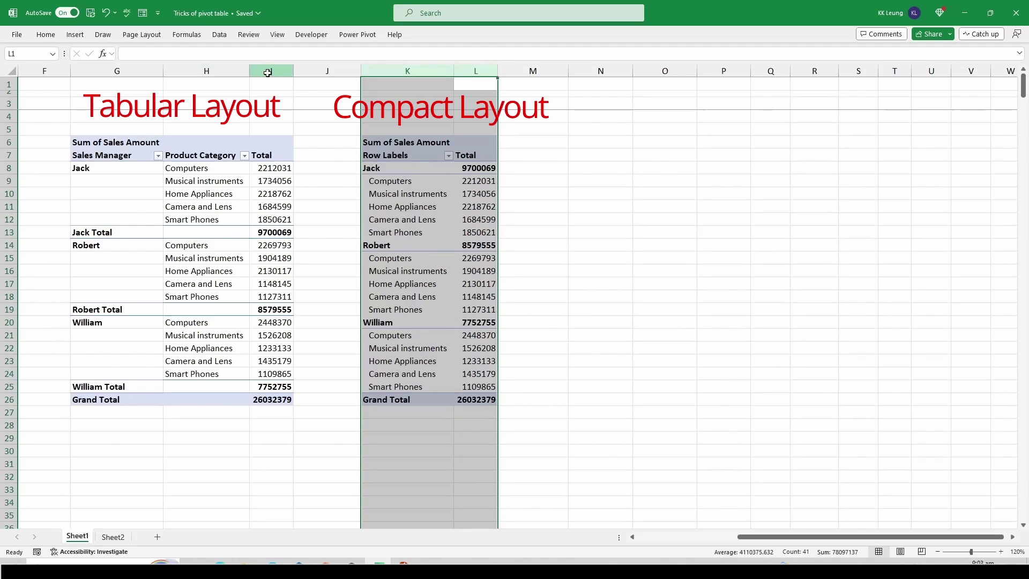
left_click_drag(268, 73, 113, 71)
left_click(408, 70)
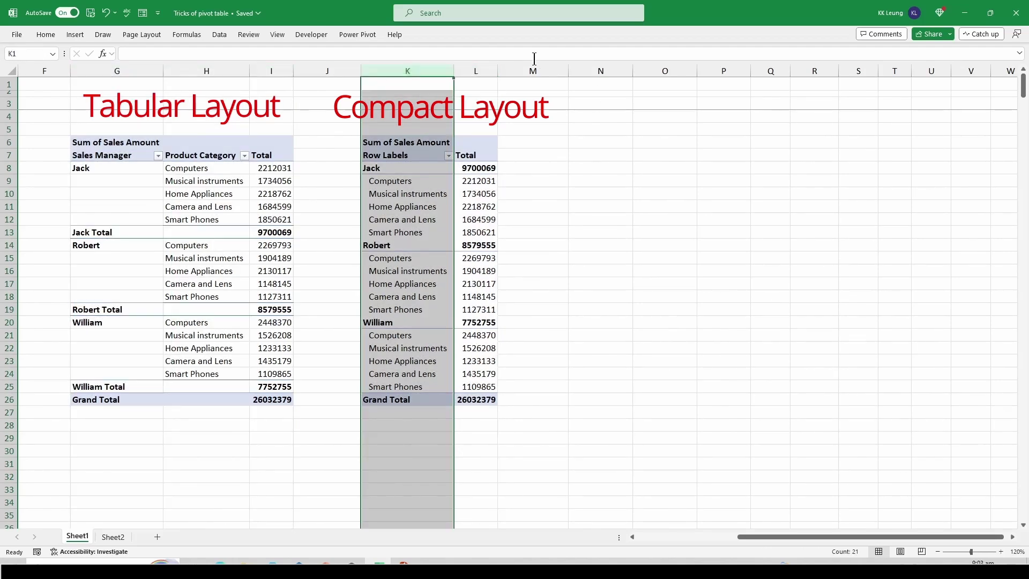
Widen column L and refresh the compact PivotTable to test whether the column width is kept
left_click_drag(497, 70, 524, 78)
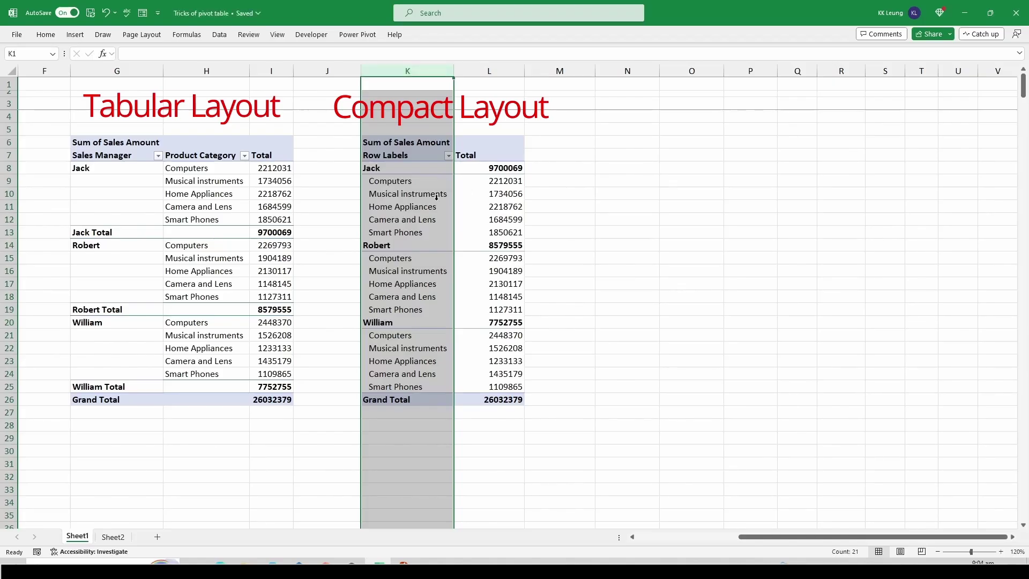
left_click(424, 208)
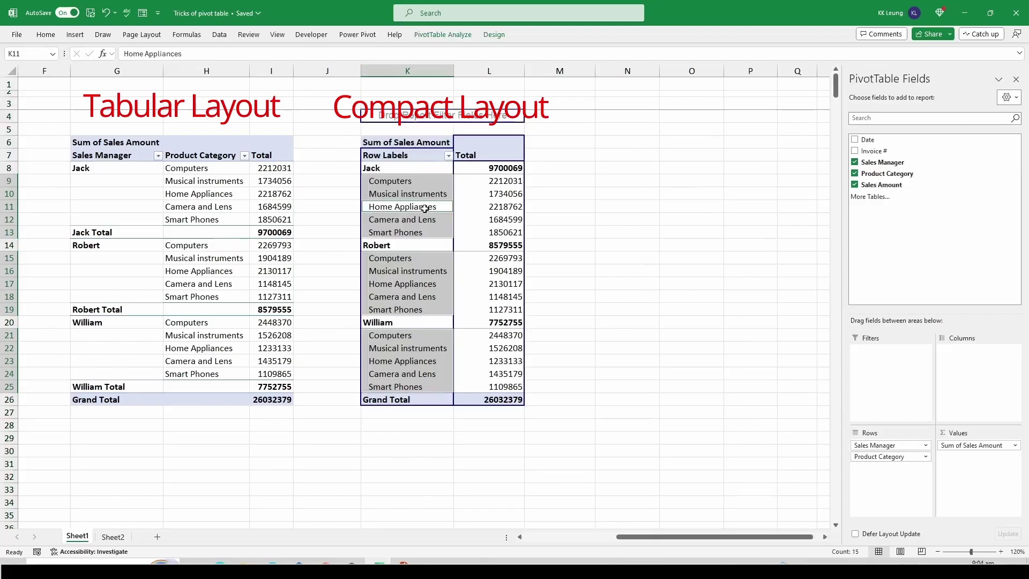
right_click(424, 208)
left_click(452, 265)
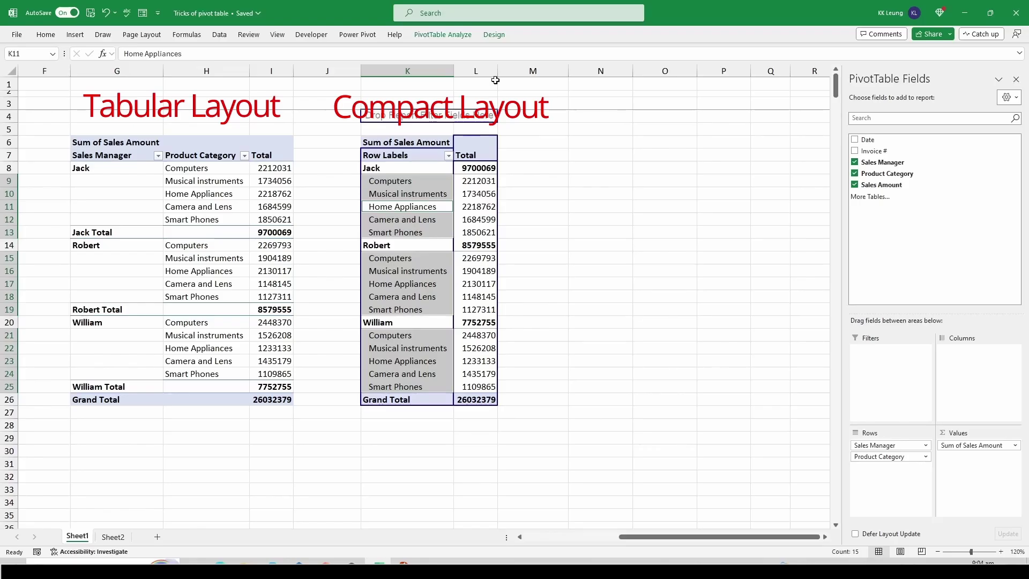
Widen column L again and filter the first sales manager out of the compact PivotTable
left_click_drag(498, 70, 536, 72)
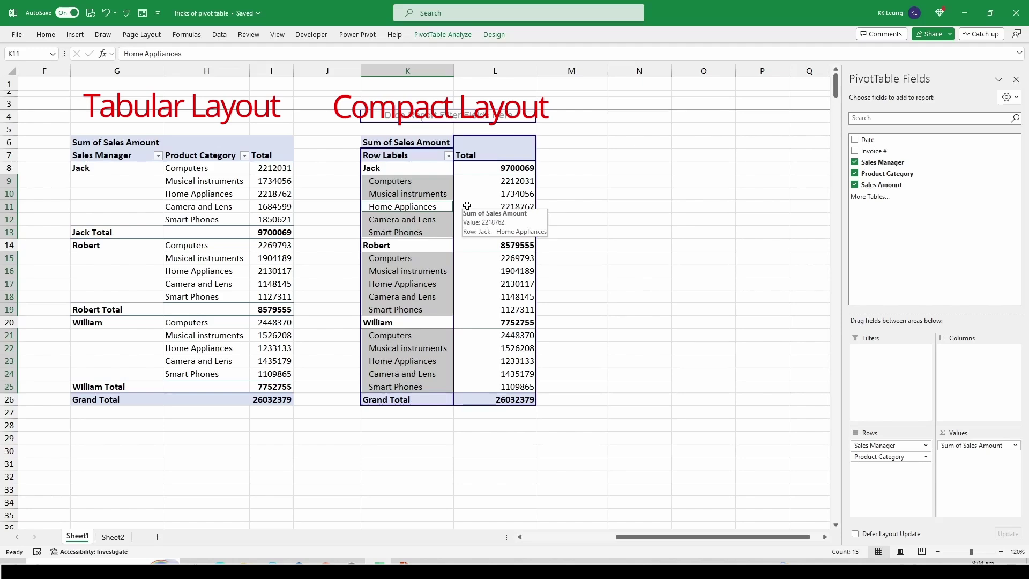
left_click(467, 206)
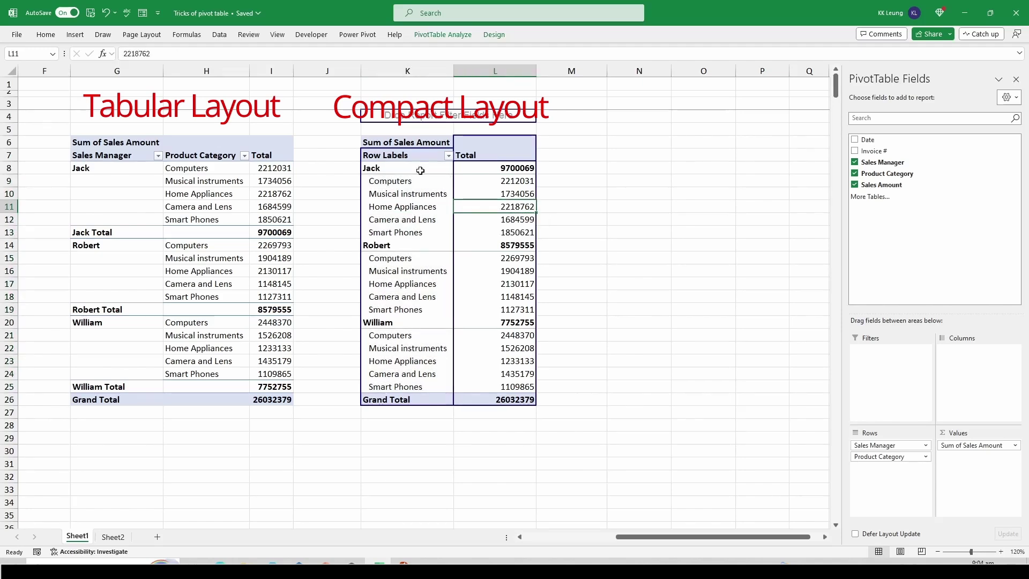
left_click(448, 155)
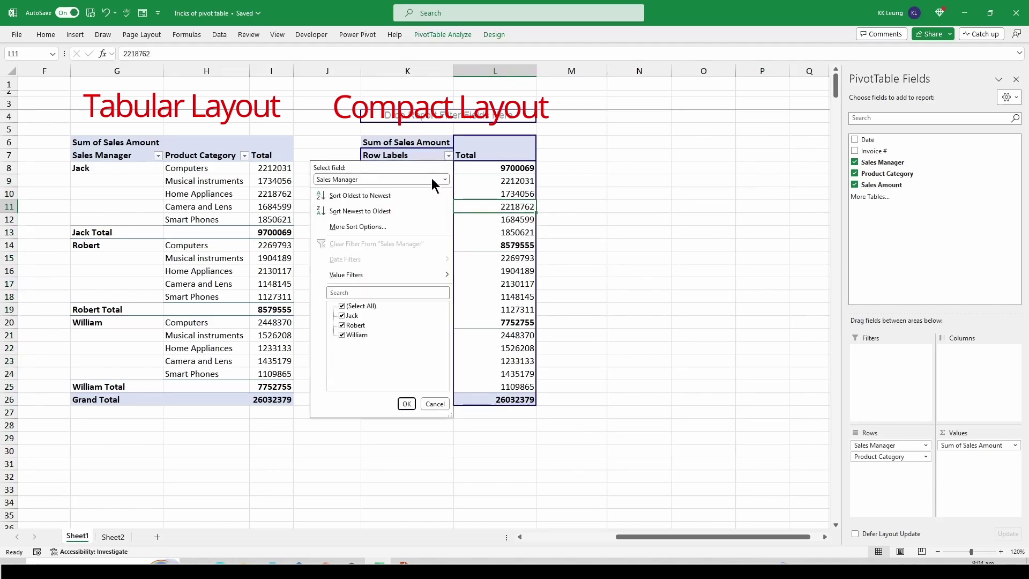
left_click(351, 315)
left_click(406, 403)
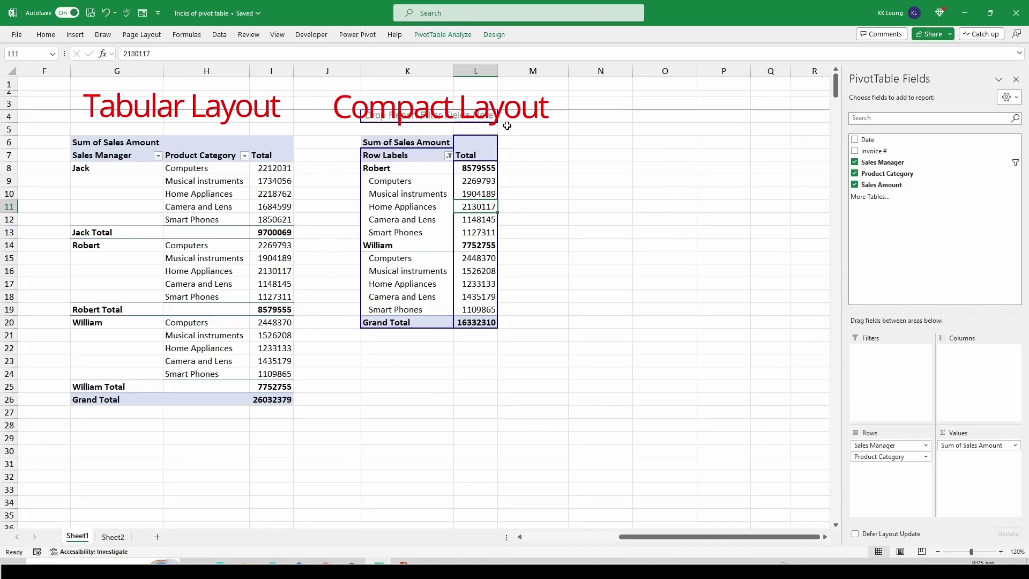
Widen columns K and L, and turn off autofitting column widths on update for the compact PivotTable
left_click_drag(496, 75, 554, 97)
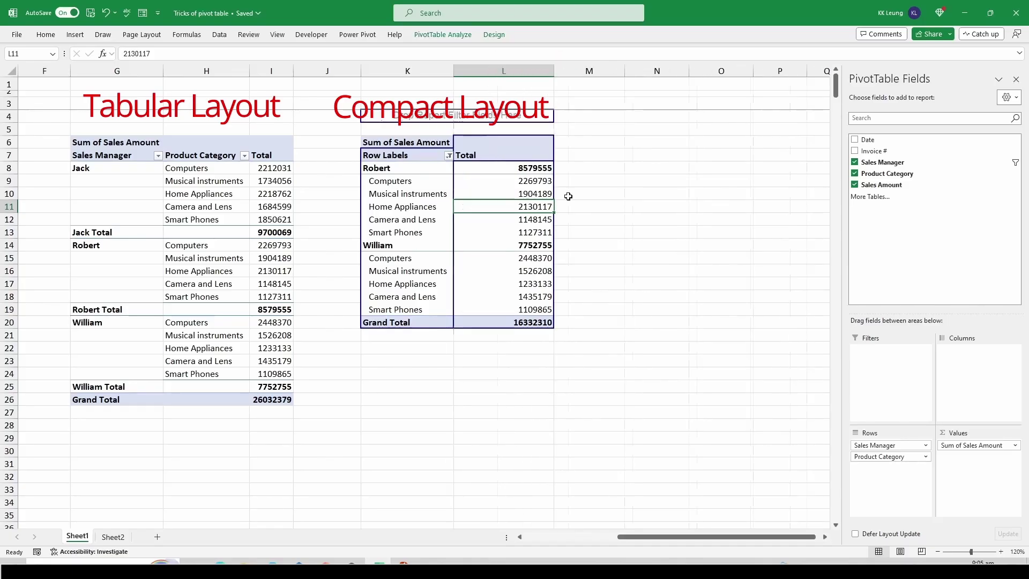
left_click_drag(453, 75, 464, 75)
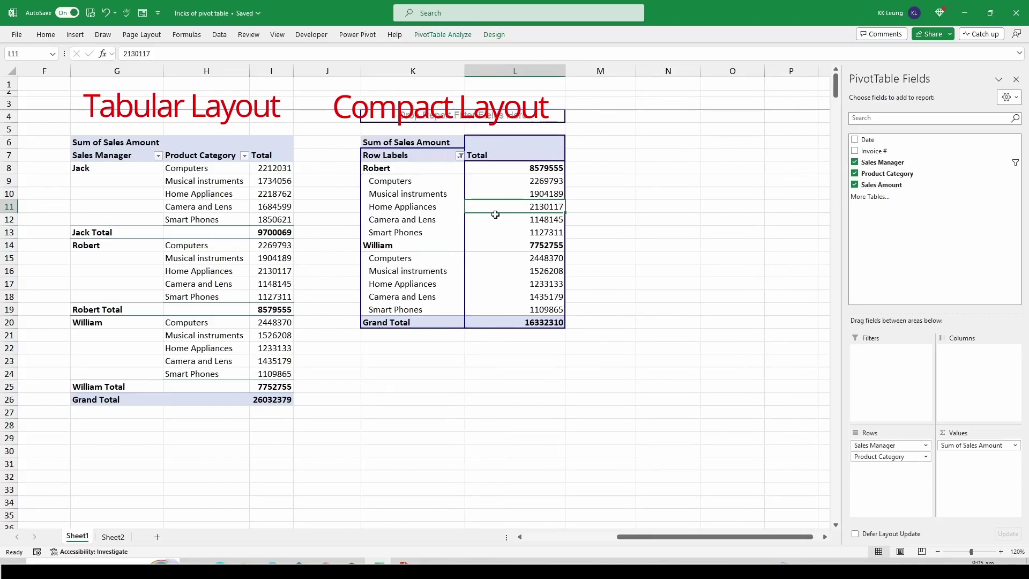
left_click(429, 209)
right_click(428, 210)
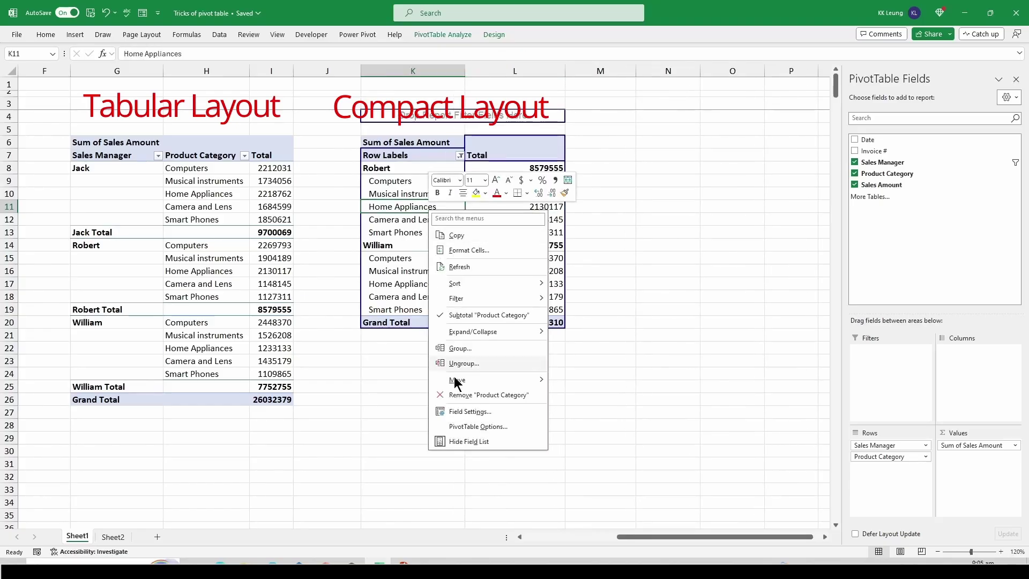
left_click(458, 425)
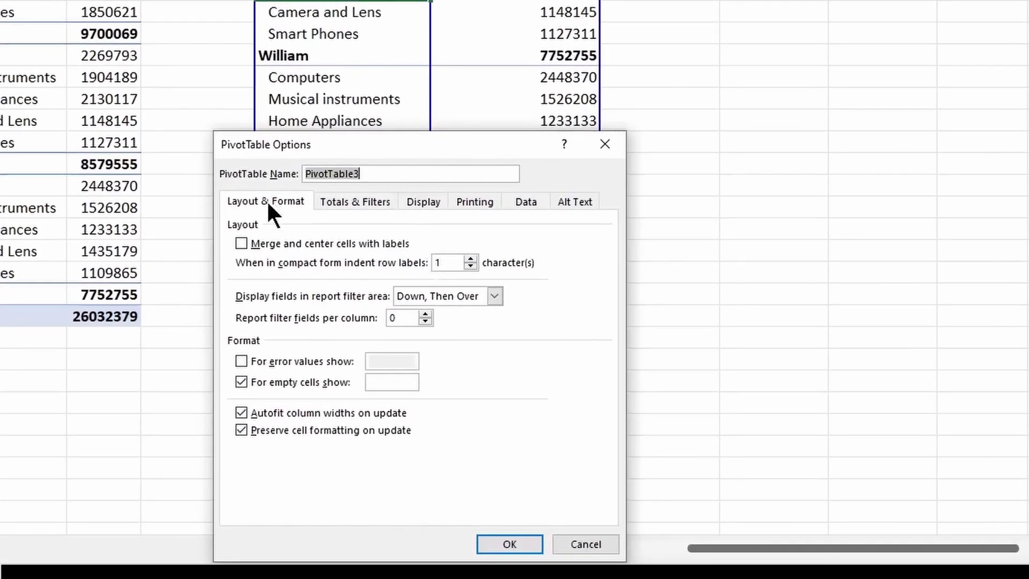
left_click(267, 204)
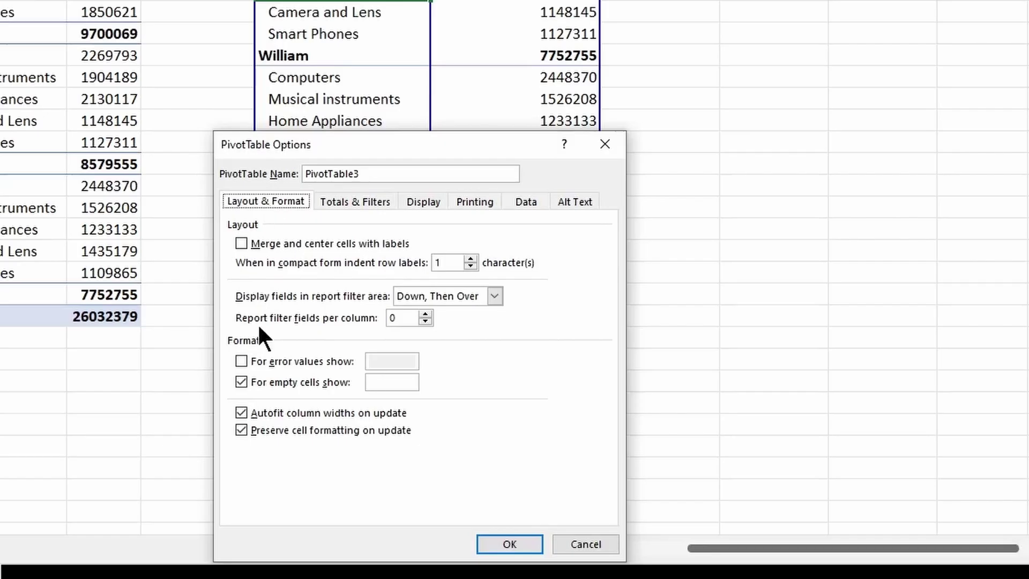
left_click(243, 410)
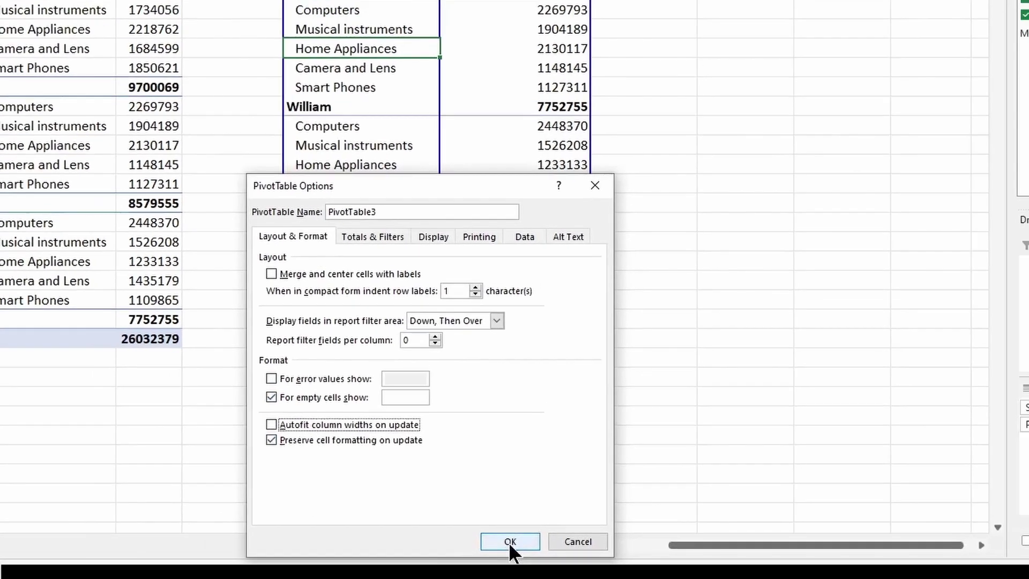
left_click(508, 543)
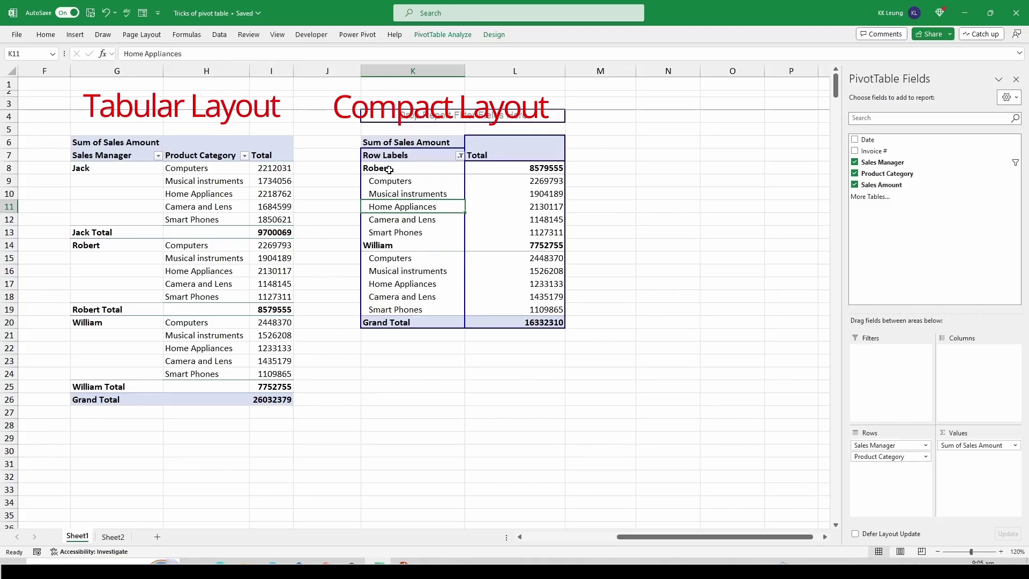
Include all sales managers again in the compact PivotTable's row filter, and select the Musical instruments label in the tabular PivotTable
left_click(430, 168)
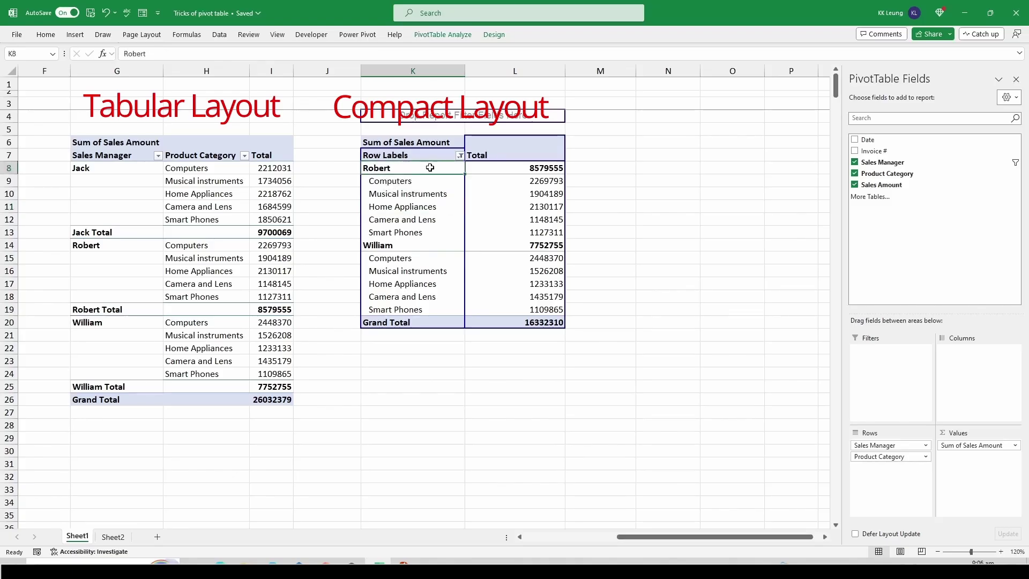
left_click(459, 155)
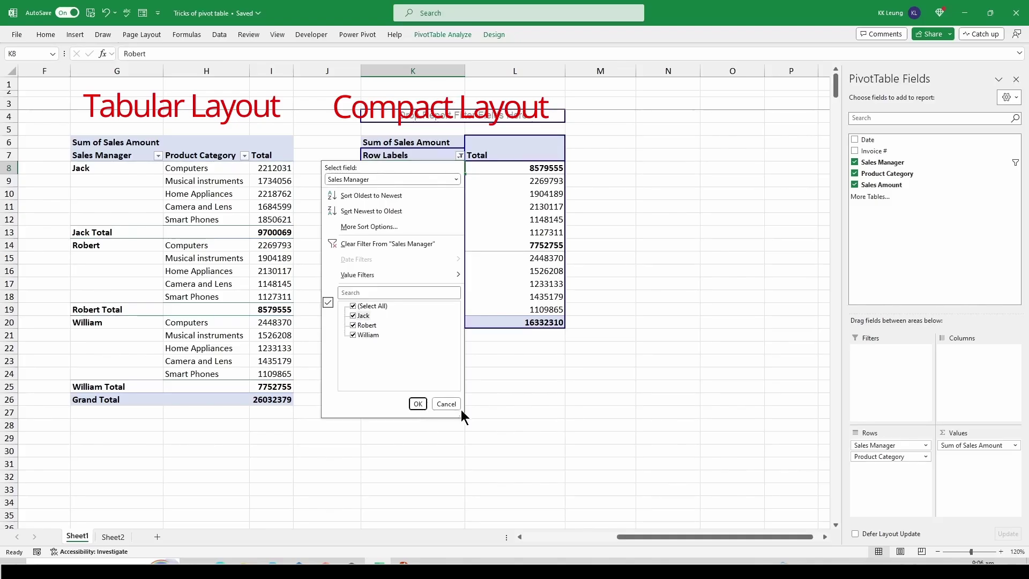
left_click(417, 403)
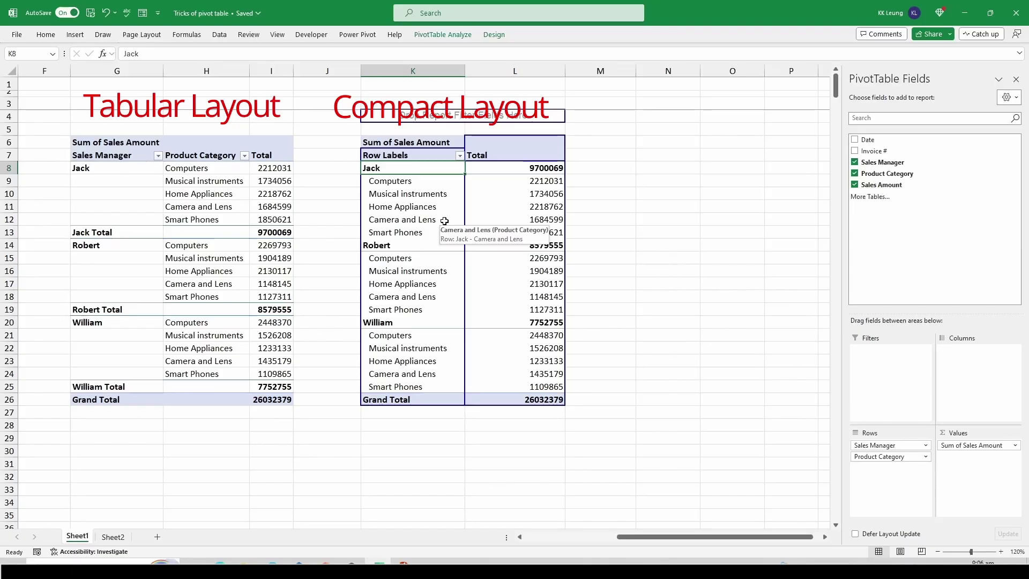
left_click(198, 182)
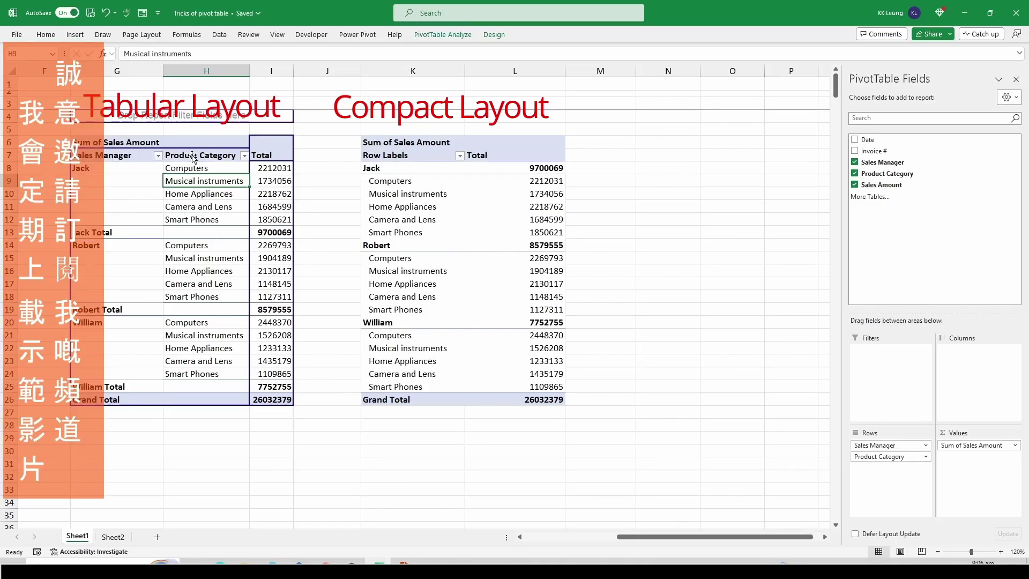
Show the expand/collapse buttons beside the sales manager labels in the compact PivotTable
left_click(414, 203)
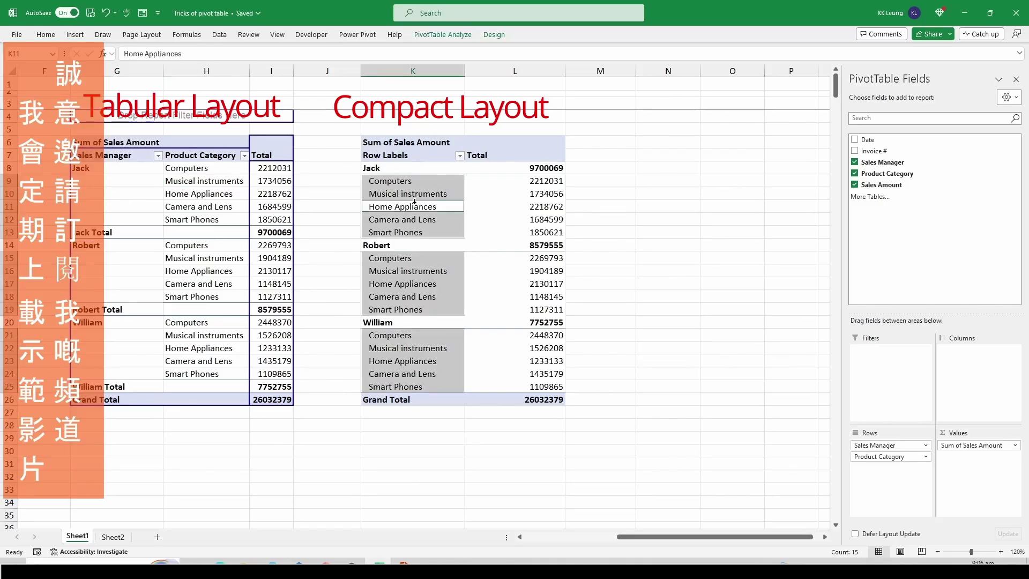
left_click(436, 72)
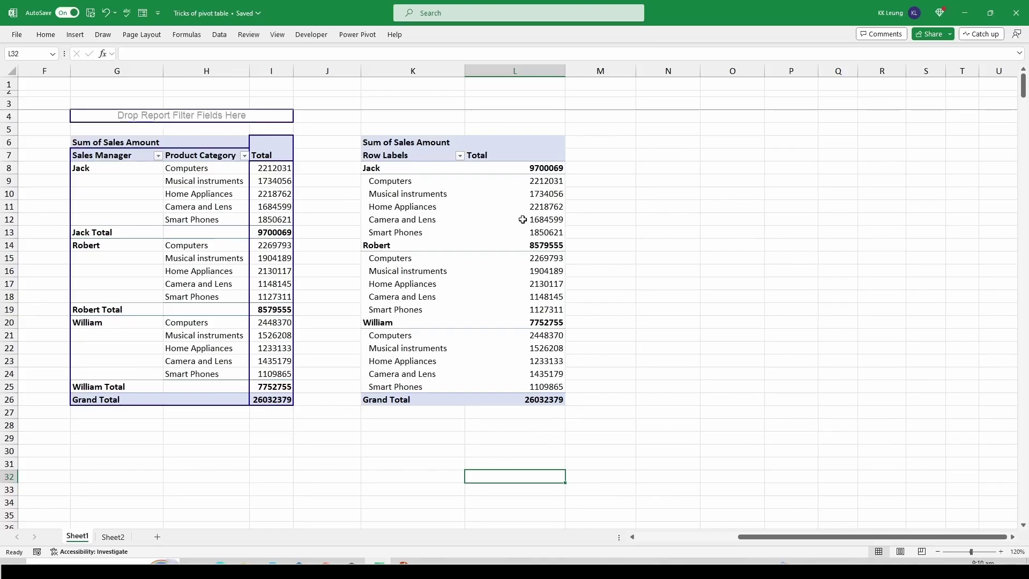
left_click(398, 208)
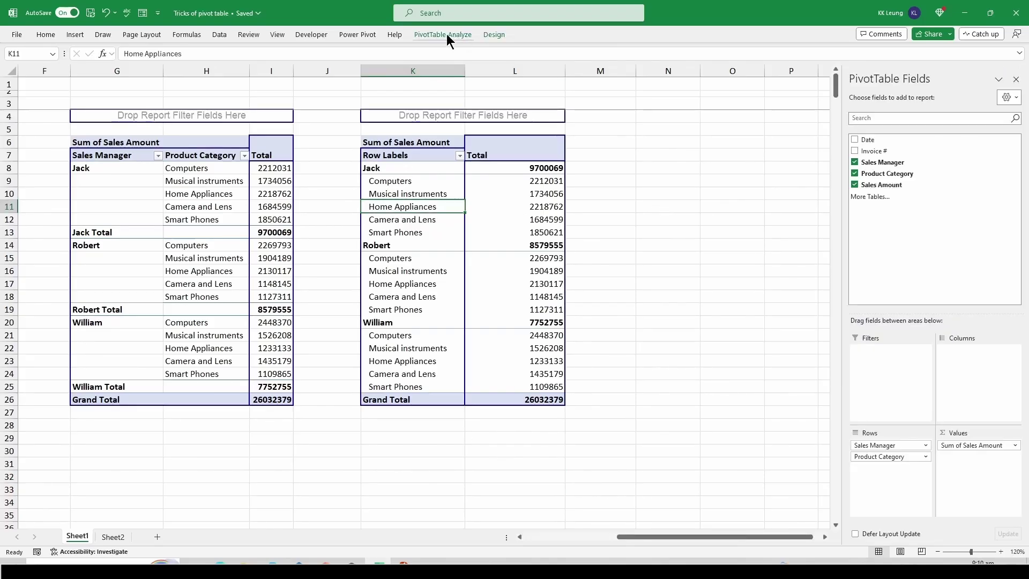
left_click(444, 34)
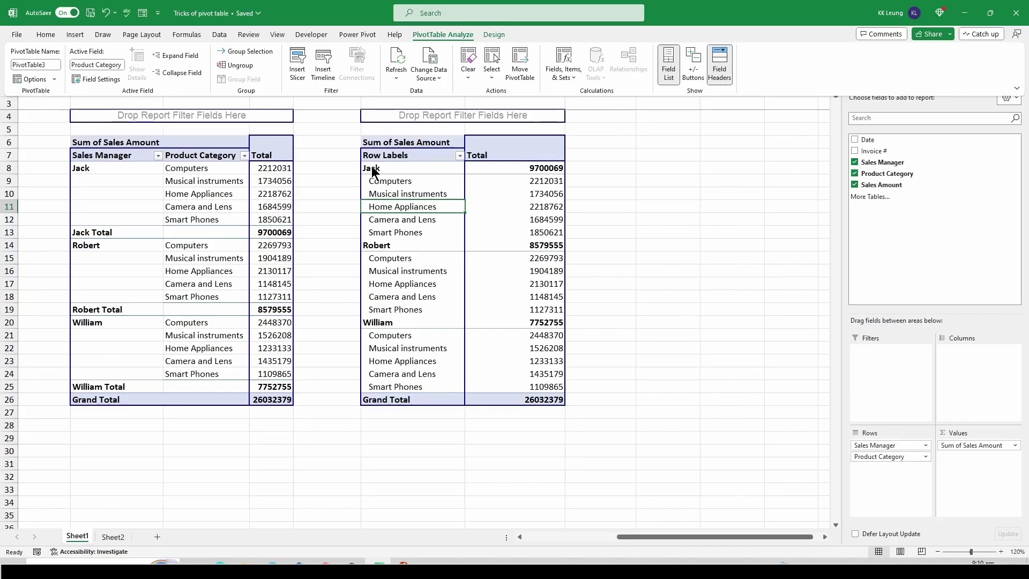
left_click(693, 68)
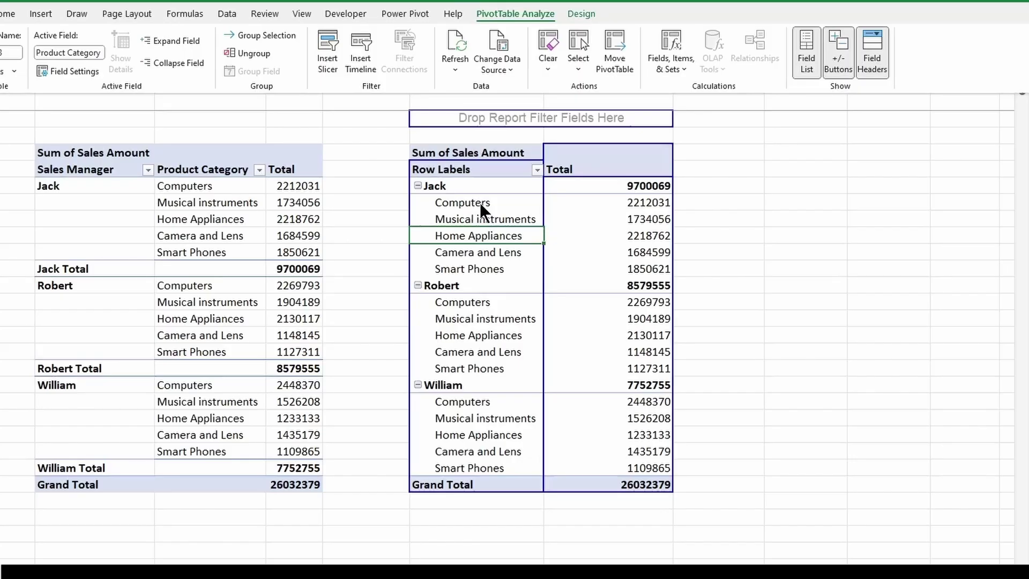
Collapse the first, third and second sales managers individually in the compact PivotTable
left_click(418, 185)
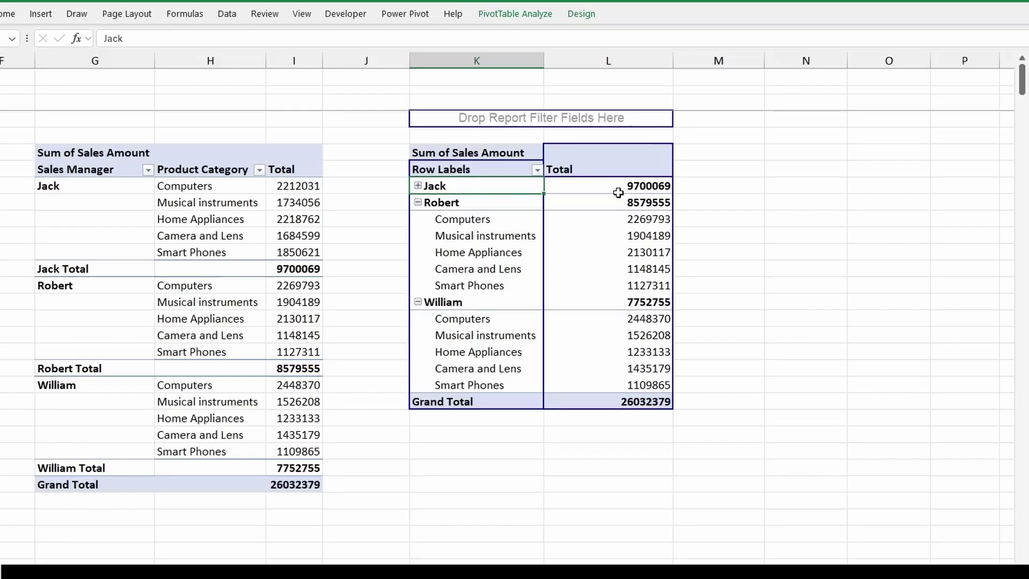
left_click(417, 302)
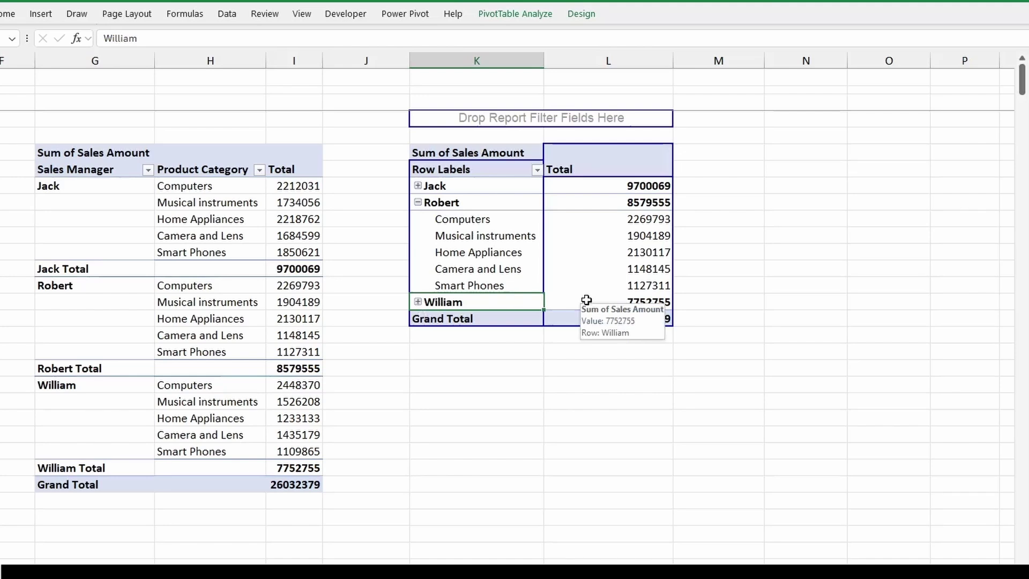
left_click(587, 302)
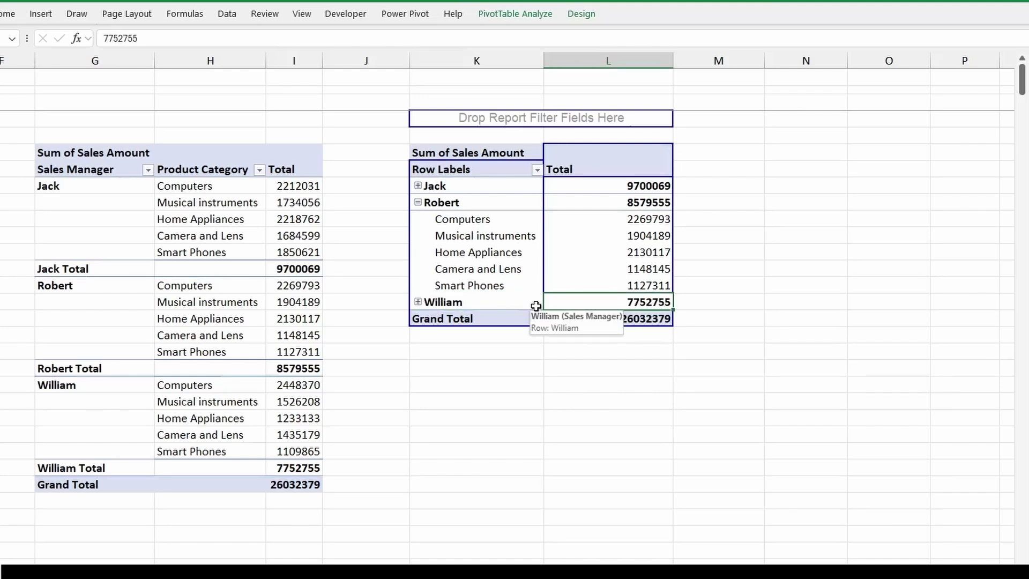
left_click(418, 202)
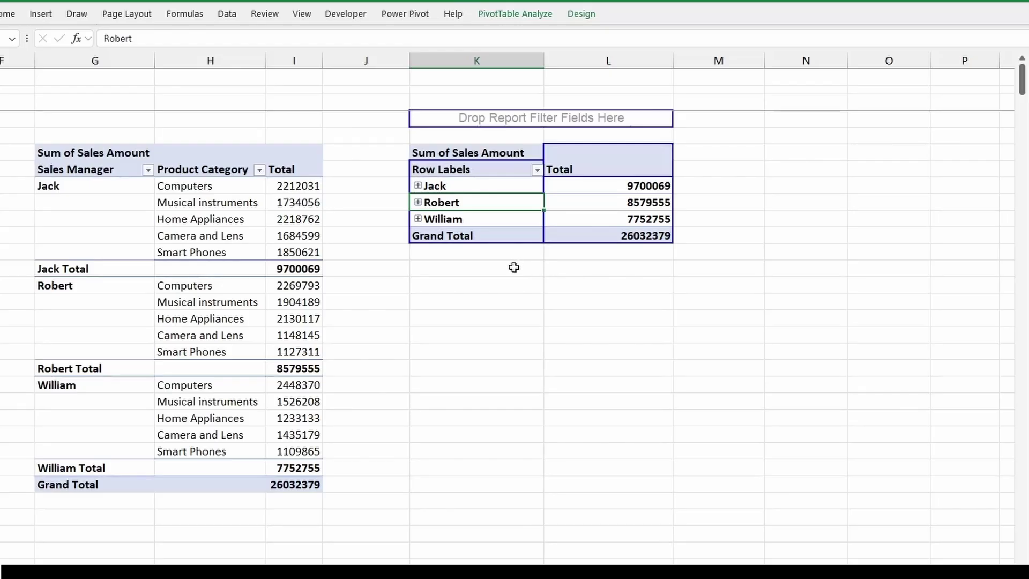
Expand the entire Sales Manager field in the compact PivotTable, and collapse the entire field again
right_click(471, 186)
mouse_move(496, 345)
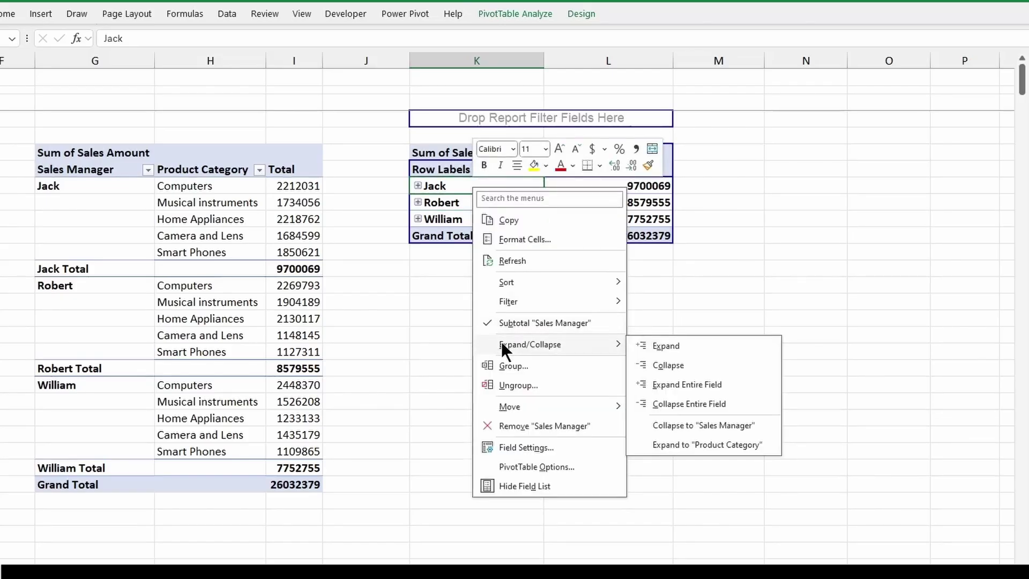
left_click(653, 384)
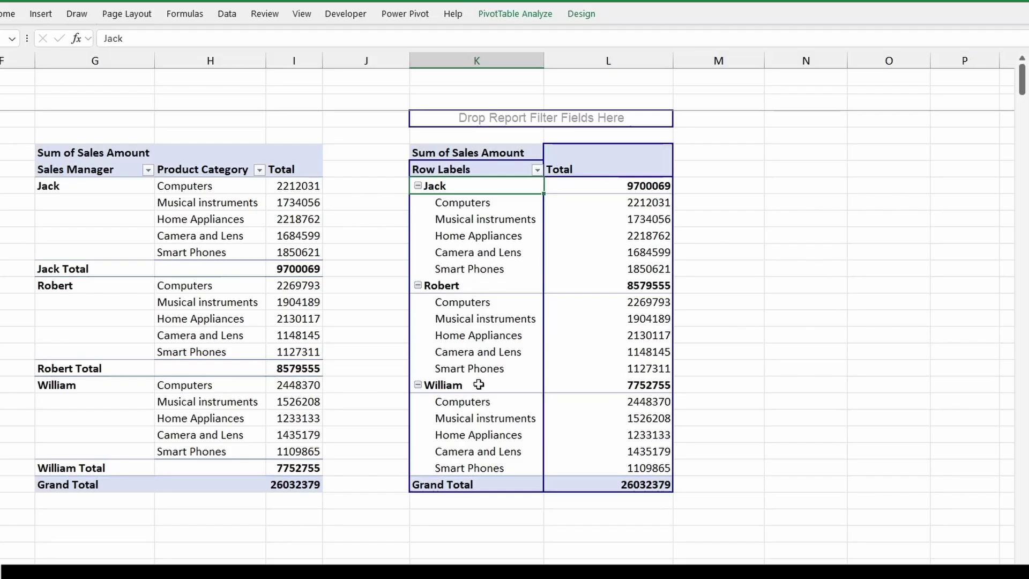
right_click(456, 188)
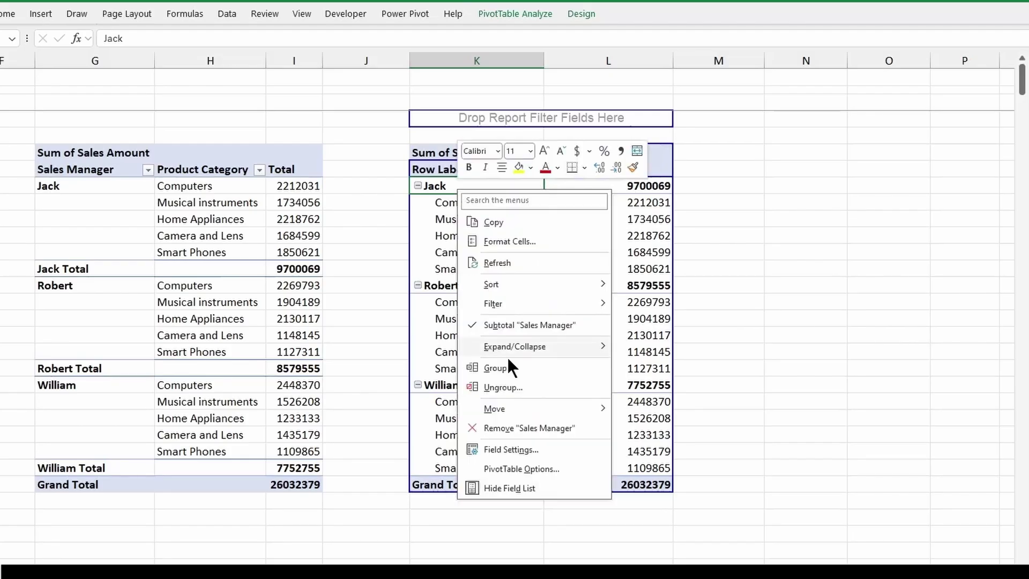
mouse_move(506, 347)
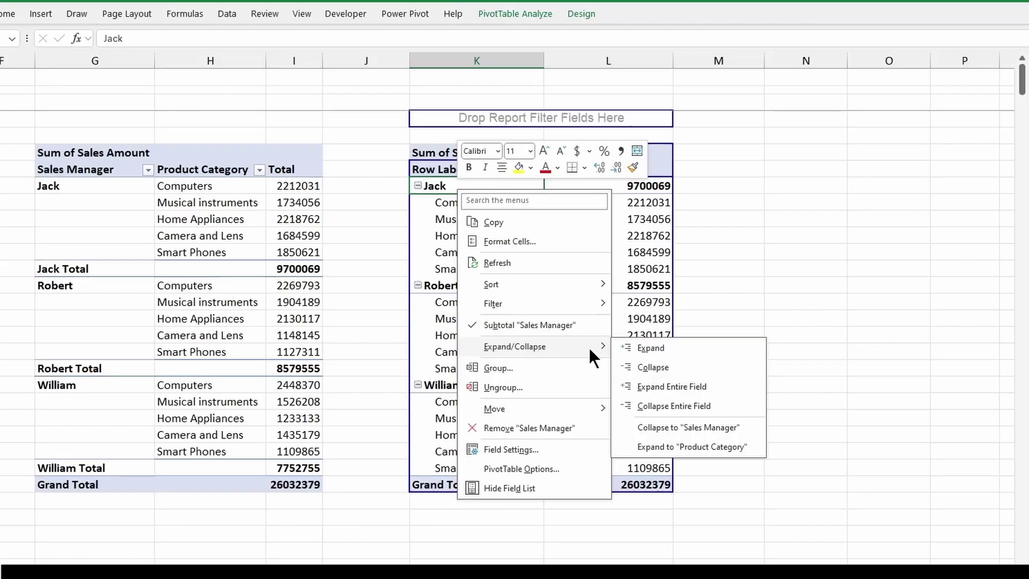
left_click(650, 405)
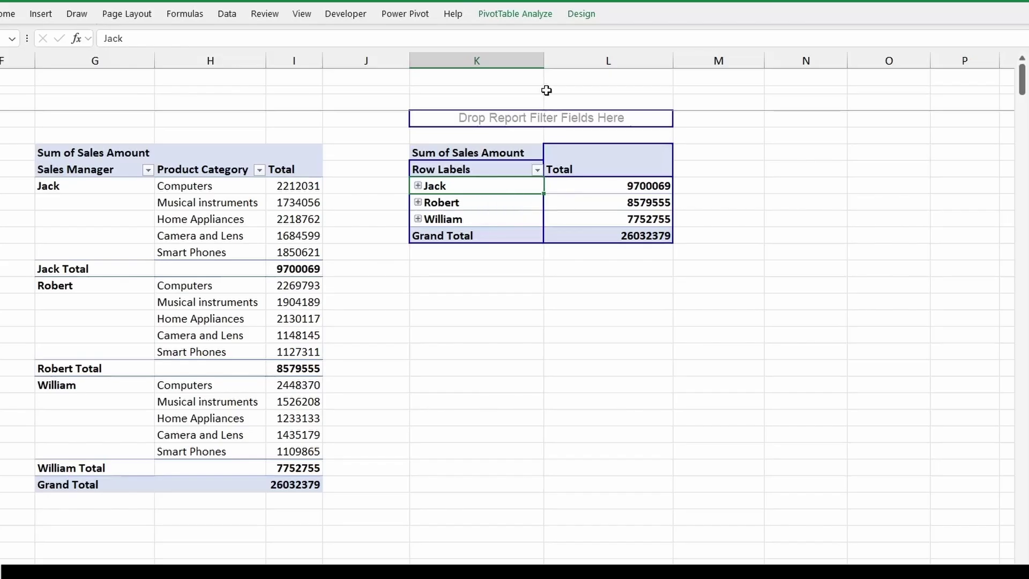
Hide the expand/collapse buttons of the compact PivotTable and show them again
left_click(511, 15)
left_click(805, 58)
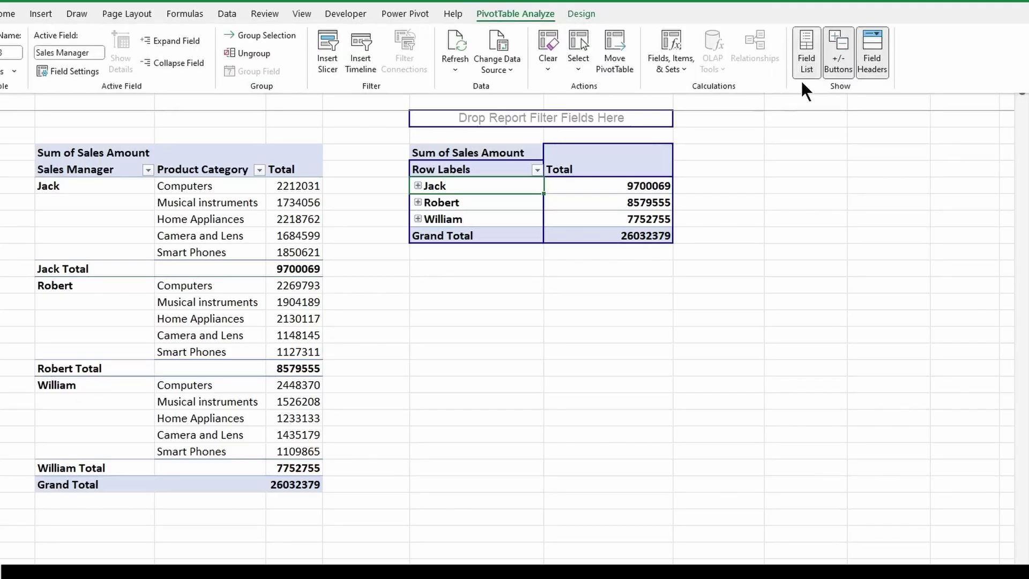
left_click(836, 59)
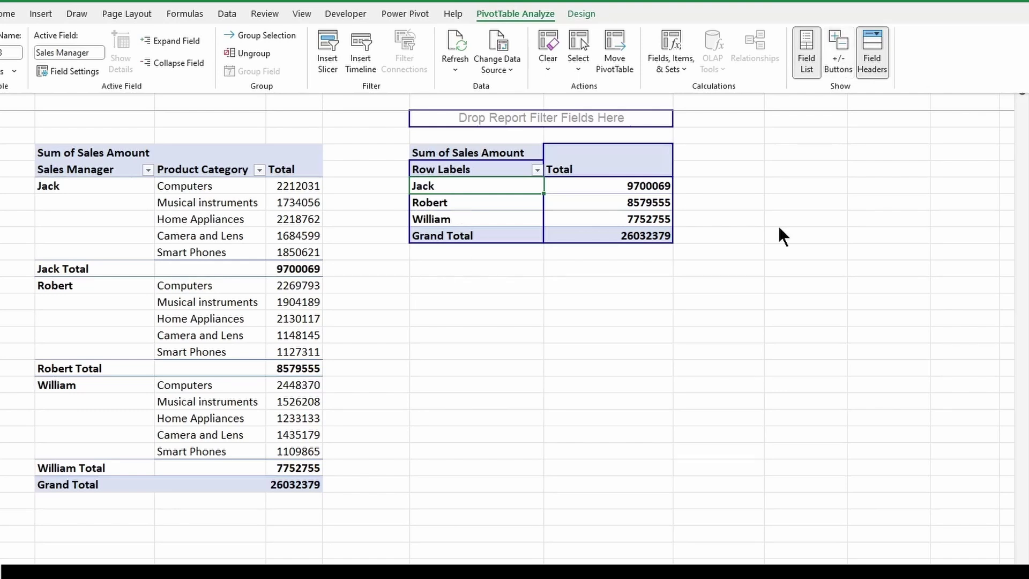
left_click(838, 54)
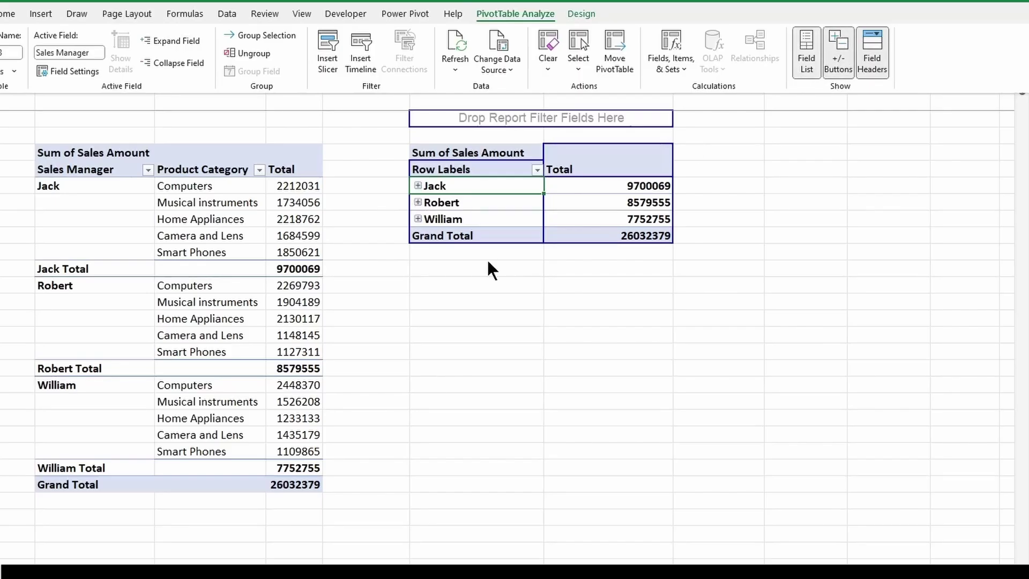
Show the expand/collapse buttons beside the sales manager labels in the tabular PivotTable
left_click(100, 228)
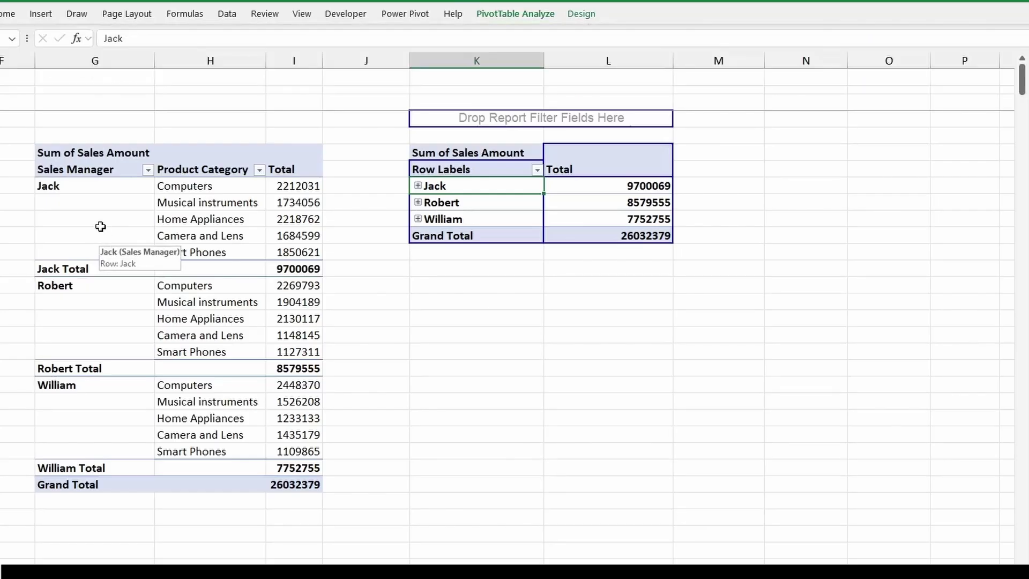
left_click(100, 226)
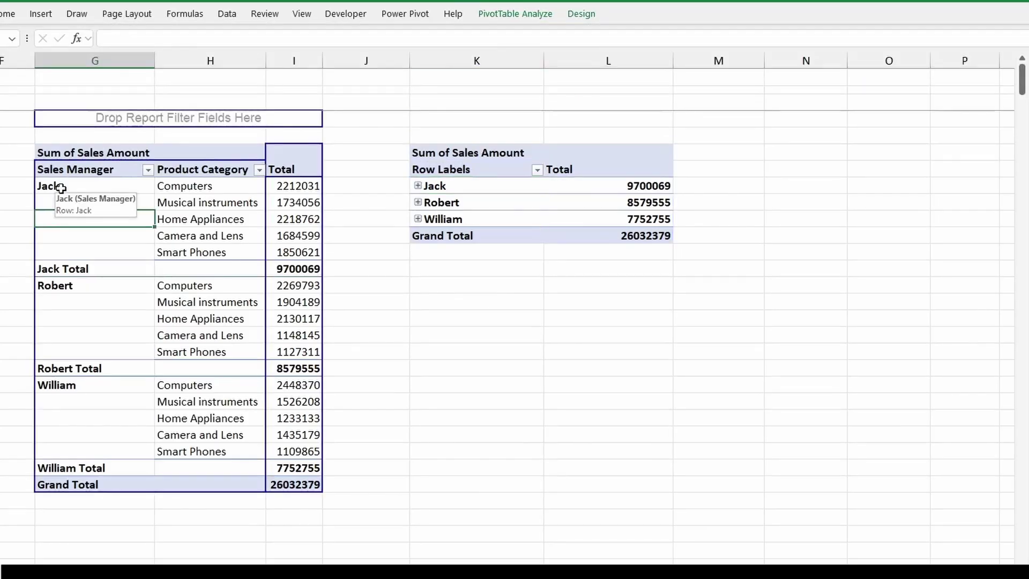
left_click(509, 14)
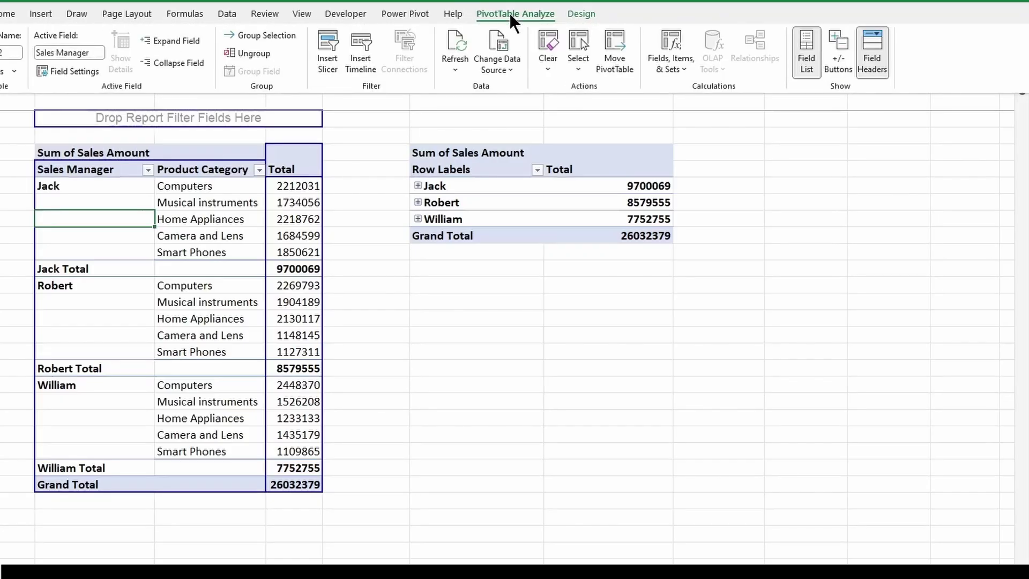
left_click(840, 58)
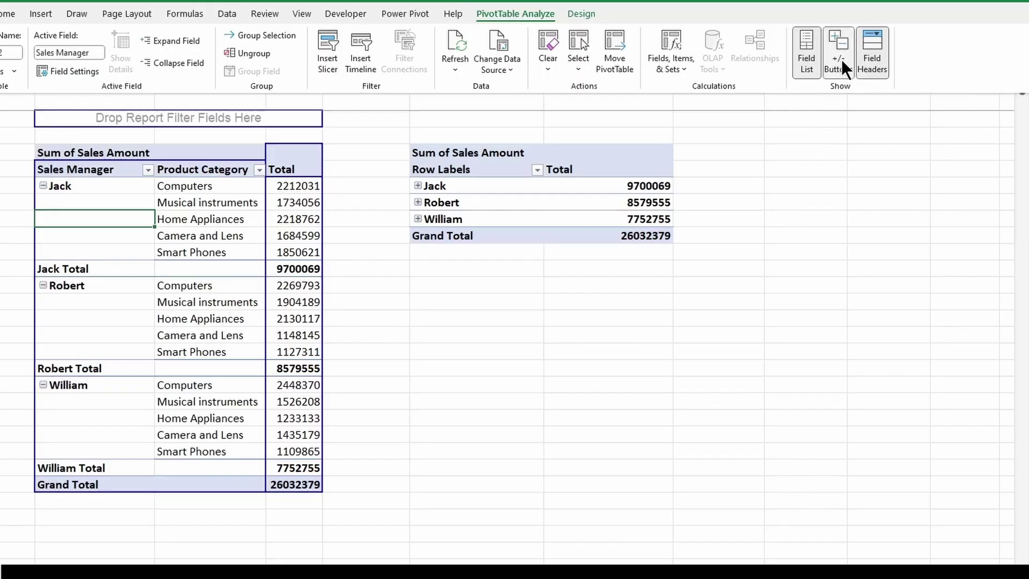
Collapse the first sales manager in the tabular PivotTable, and collapse the entire Sales Manager field
left_click(42, 185)
left_click(43, 185)
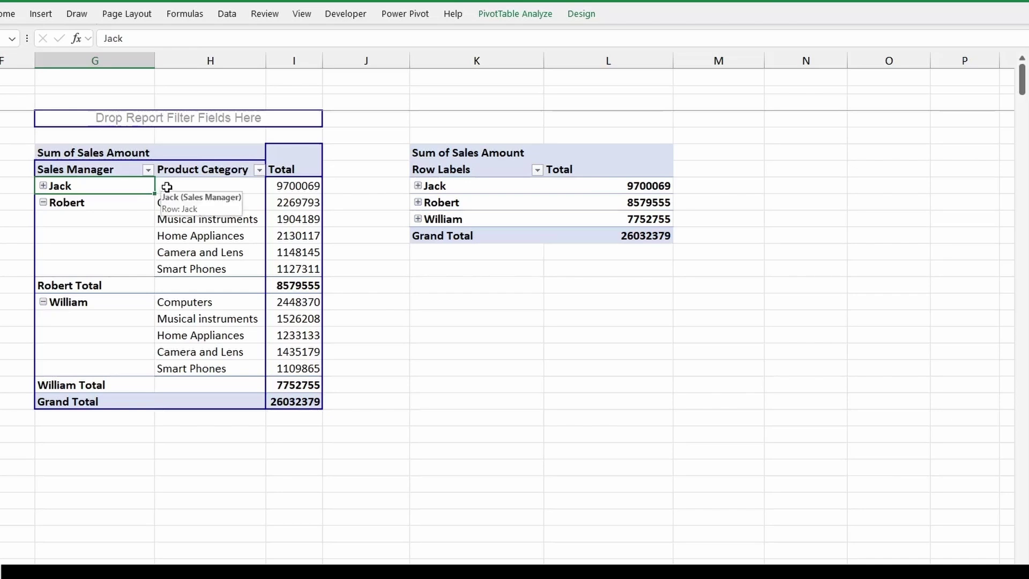
right_click(115, 188)
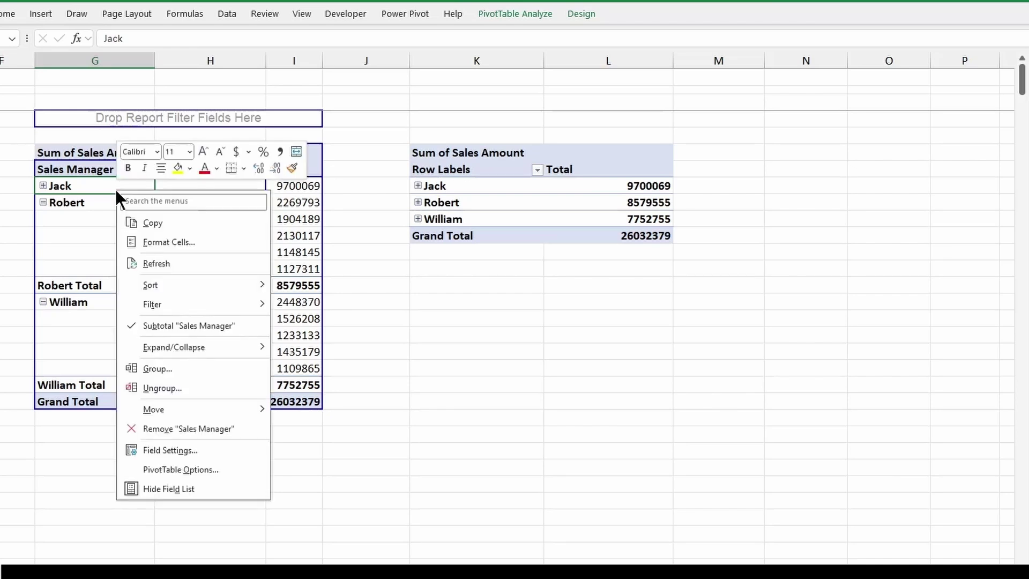
mouse_move(156, 347)
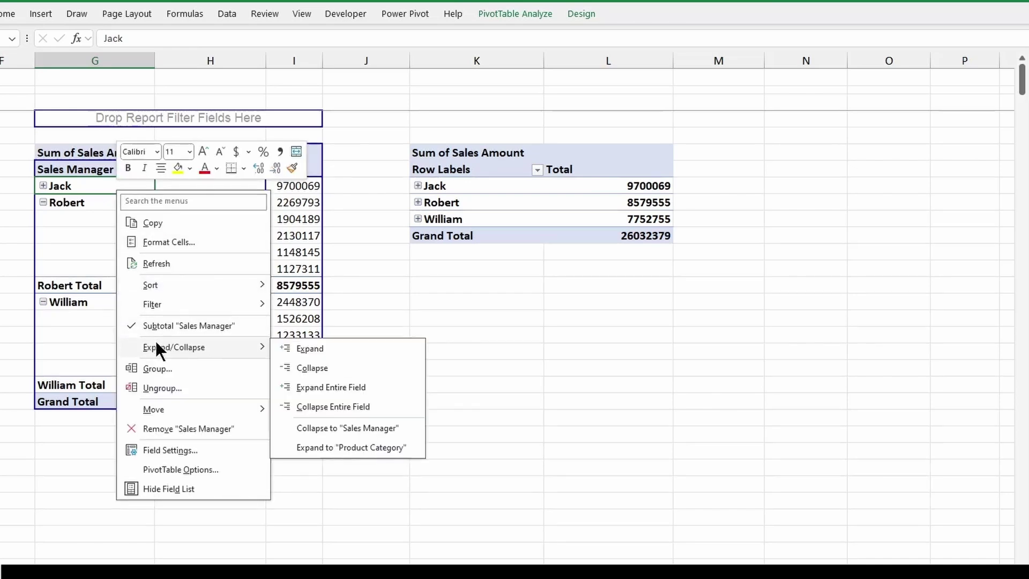
left_click(319, 407)
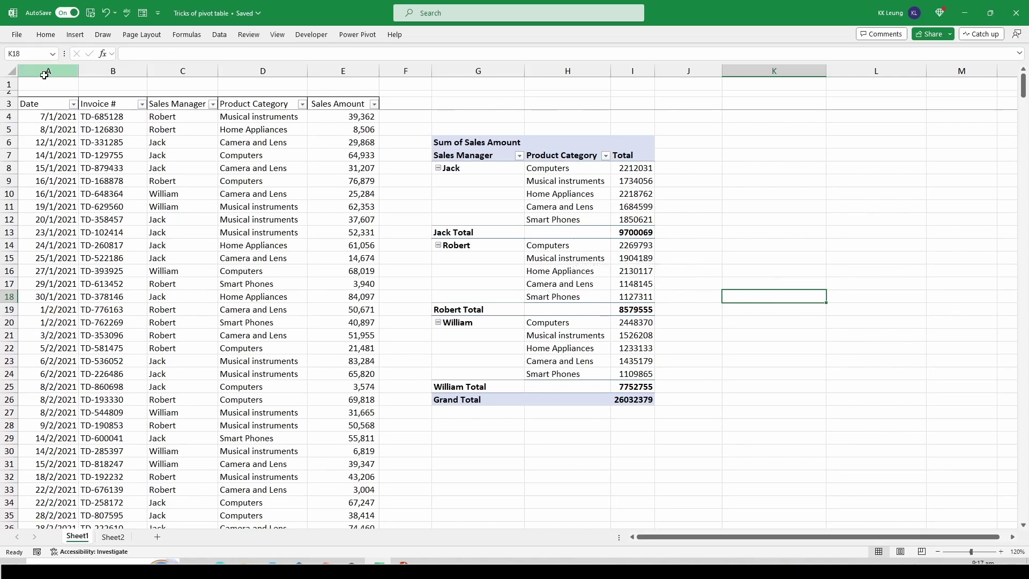
Examine the source table's Date column and the Invoice # column beside it for separate month or year data
left_click(44, 71)
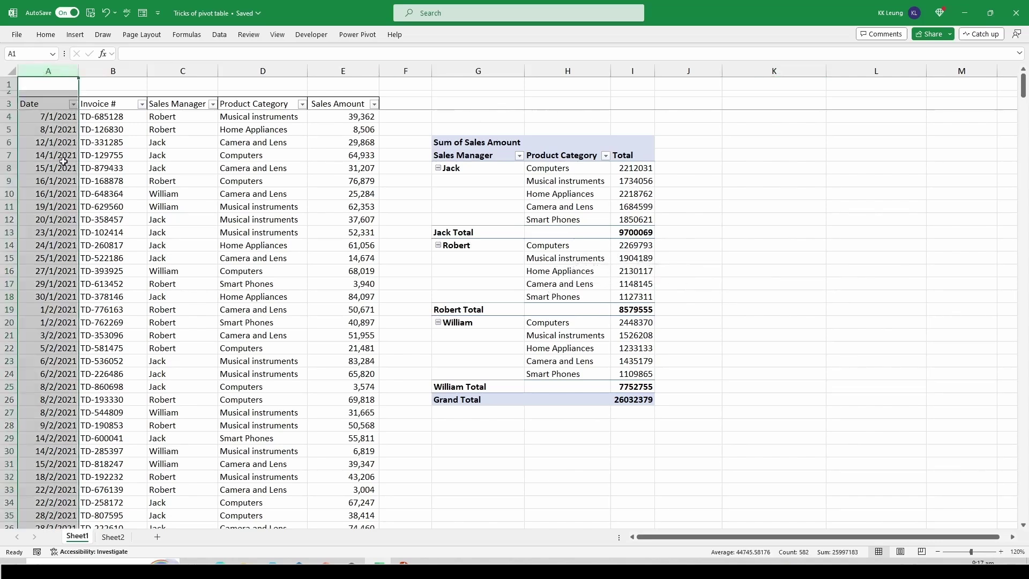
left_click(43, 129)
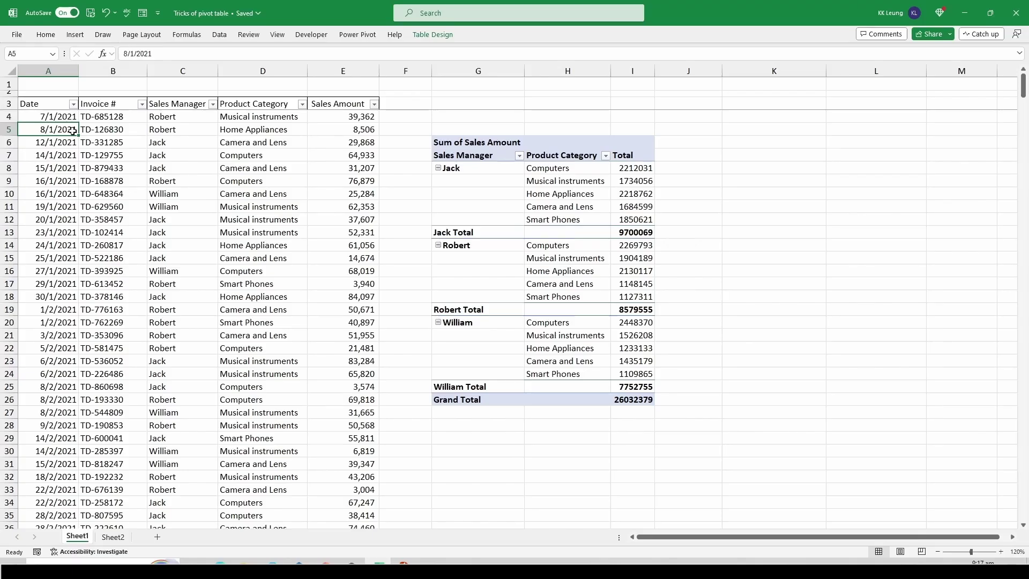
left_click(49, 71)
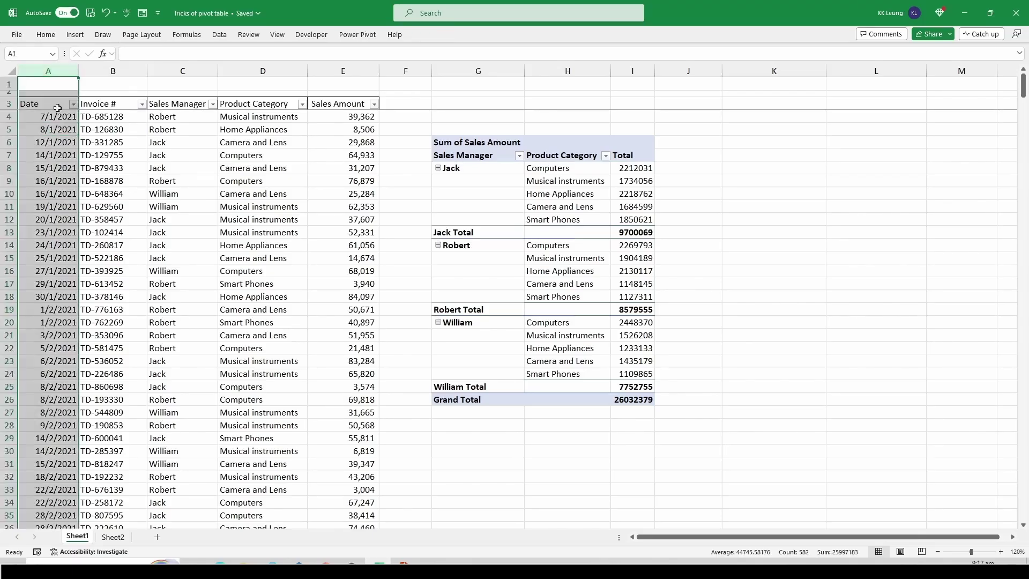
left_click(97, 71)
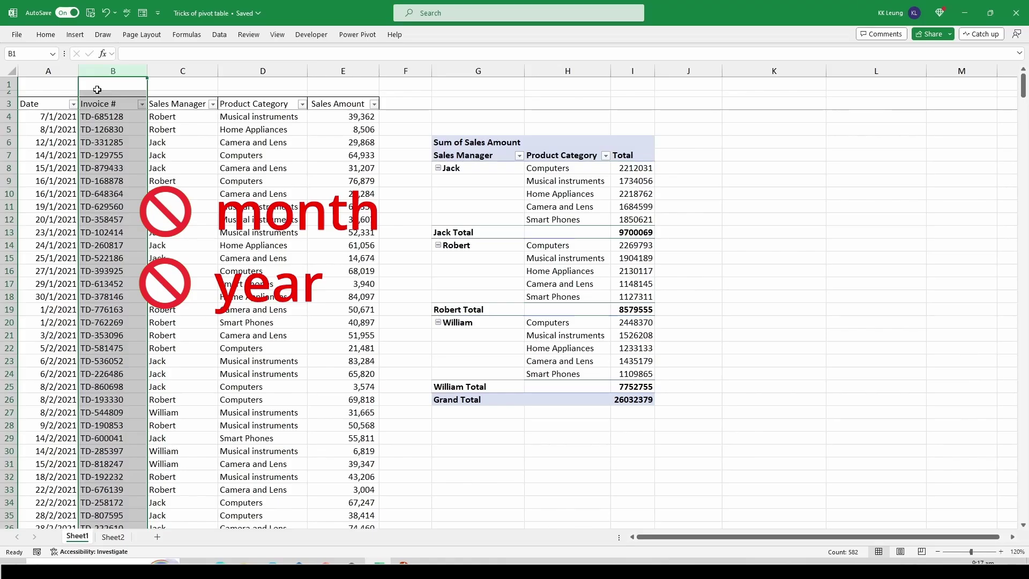
Remove the Sales Manager and Product Category fields from the rows of the tabular PivotTable
left_click(551, 200)
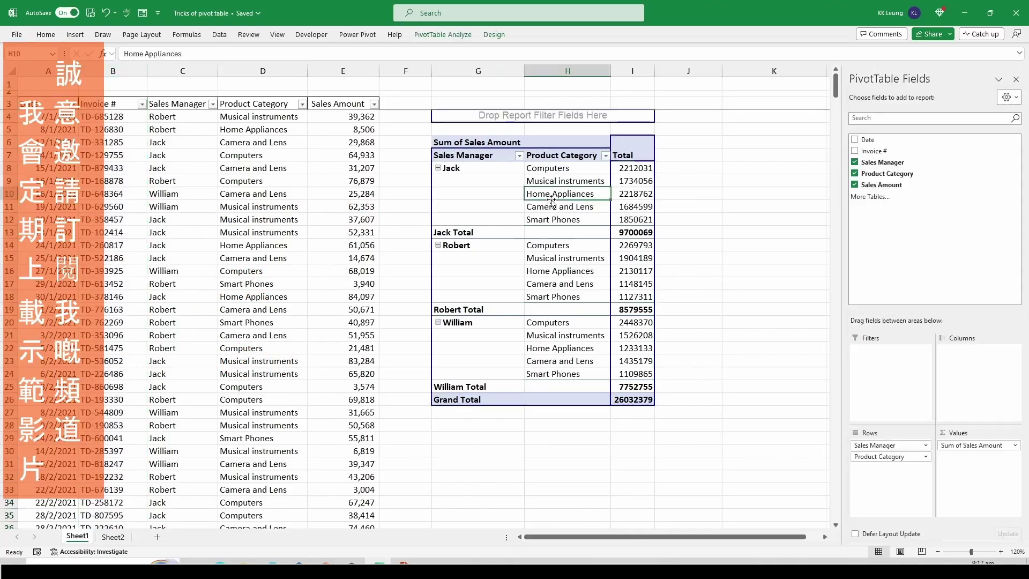
left_click_drag(893, 450, 904, 246)
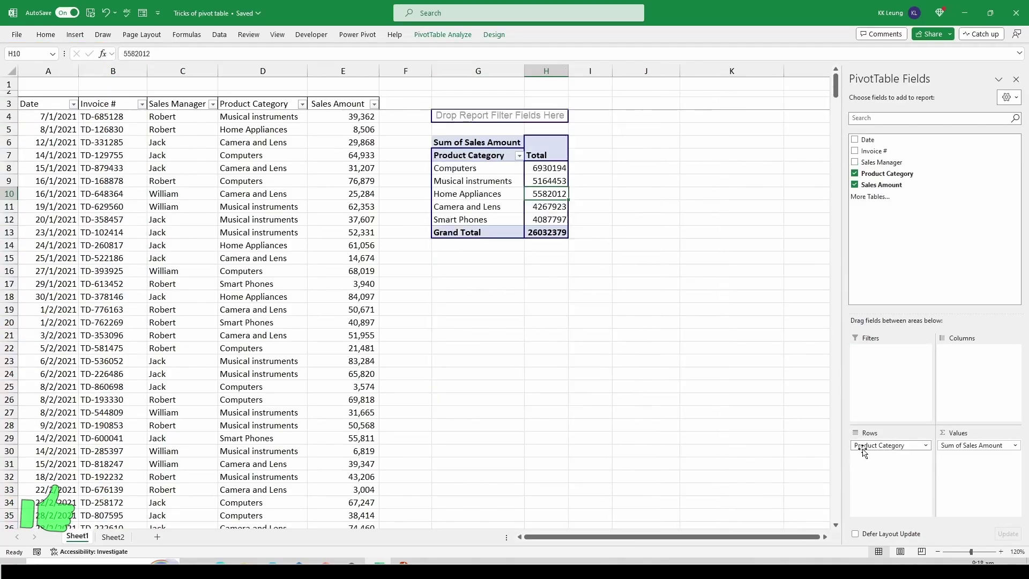
left_click_drag(863, 446, 891, 224)
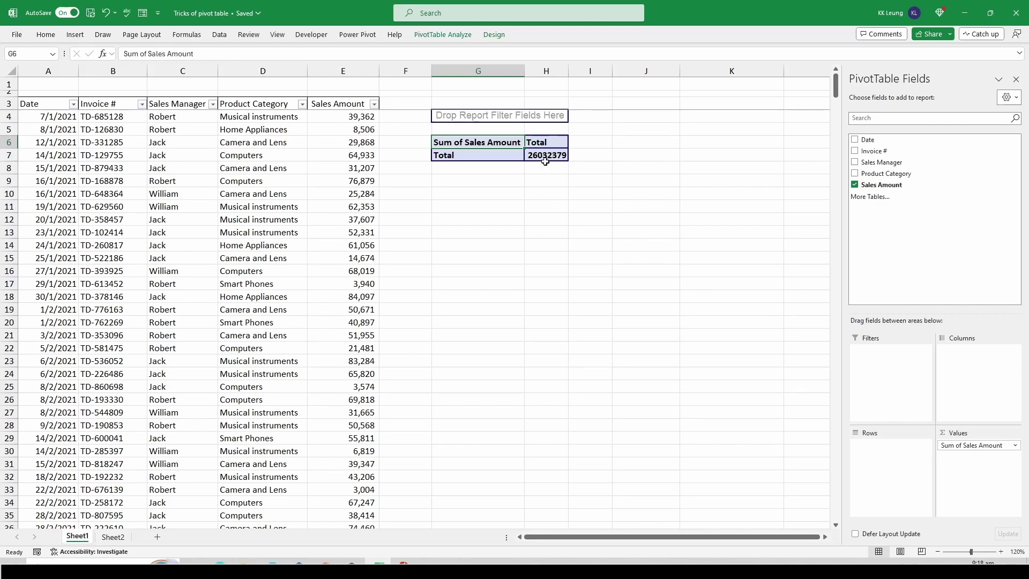
Add the Date field to the PivotTable rows and keep only its Years grouping there, removing Quarters, Months and Date
left_click(550, 155)
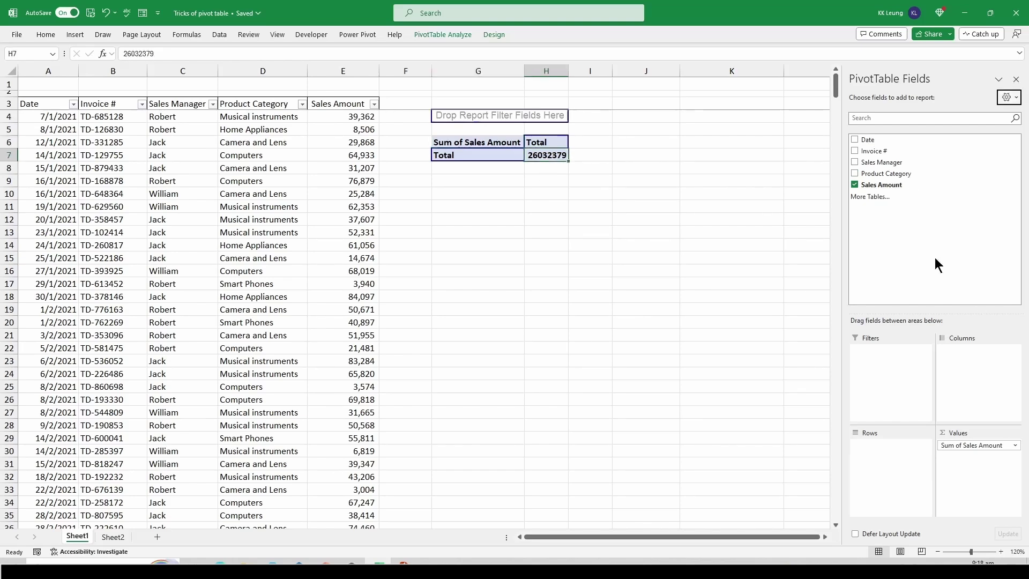
left_click_drag(871, 140, 897, 459)
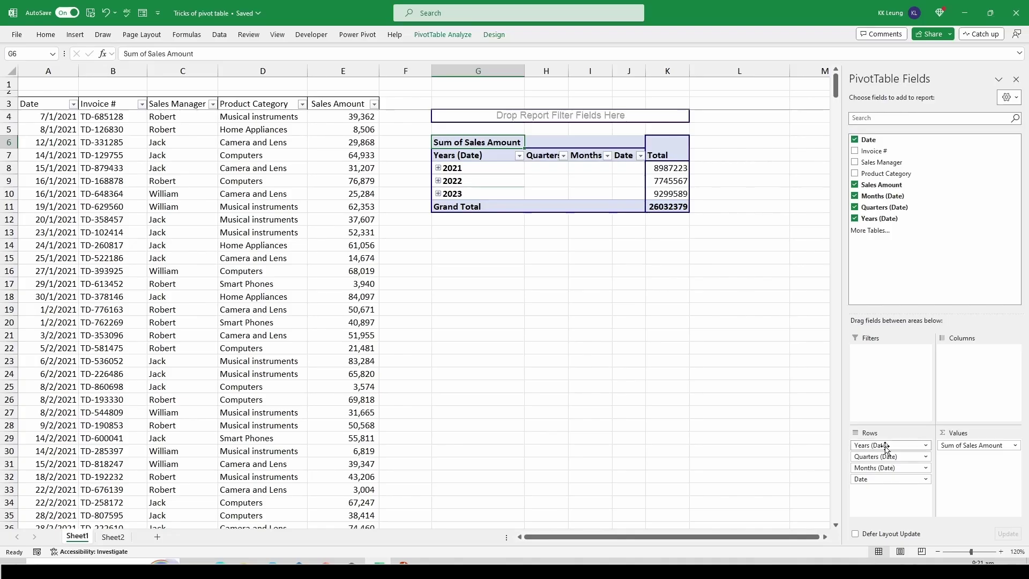
left_click_drag(885, 453, 889, 243)
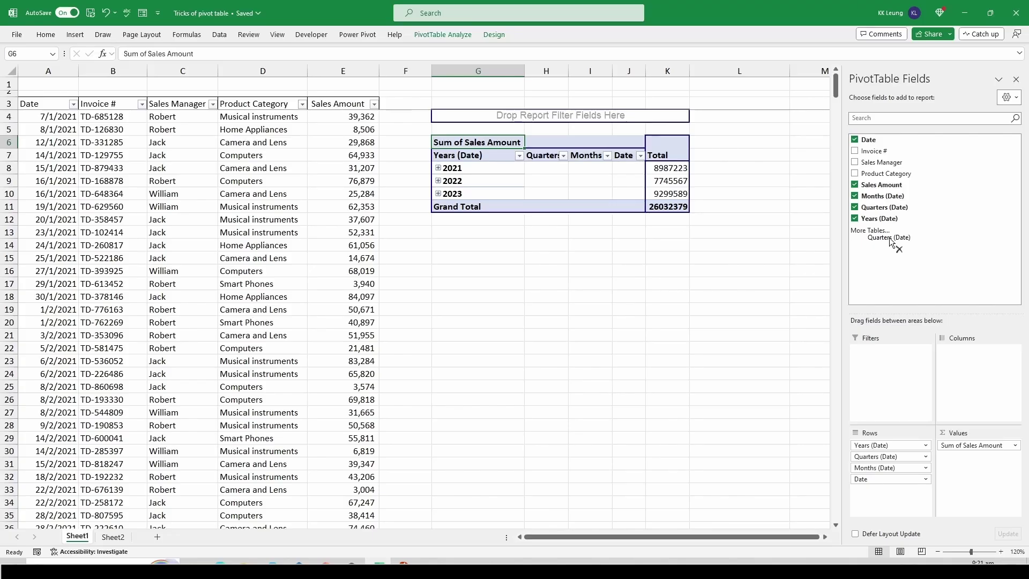
left_click_drag(889, 242, 889, 242)
left_click_drag(885, 457, 907, 221)
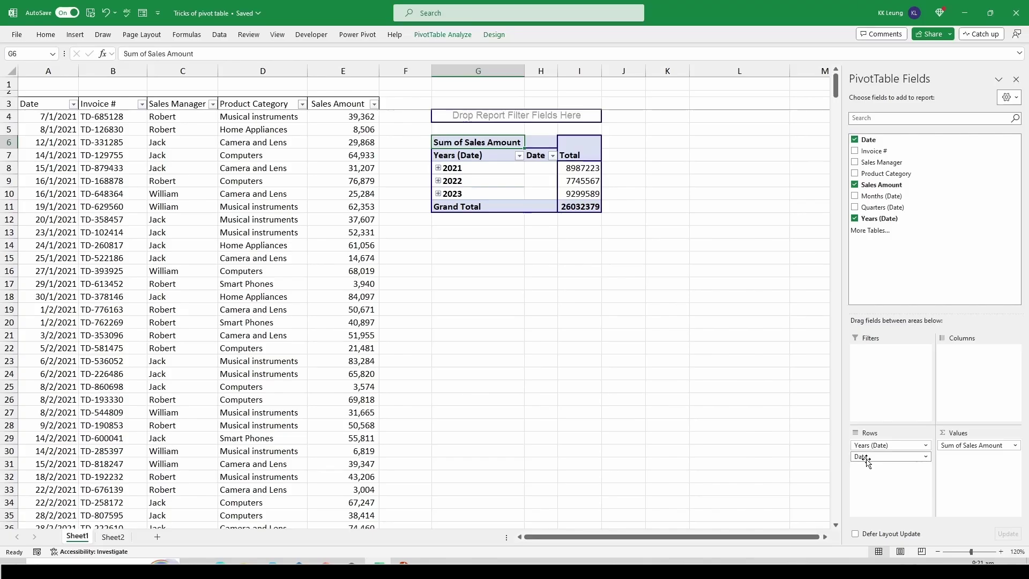
left_click_drag(866, 460, 544, 97)
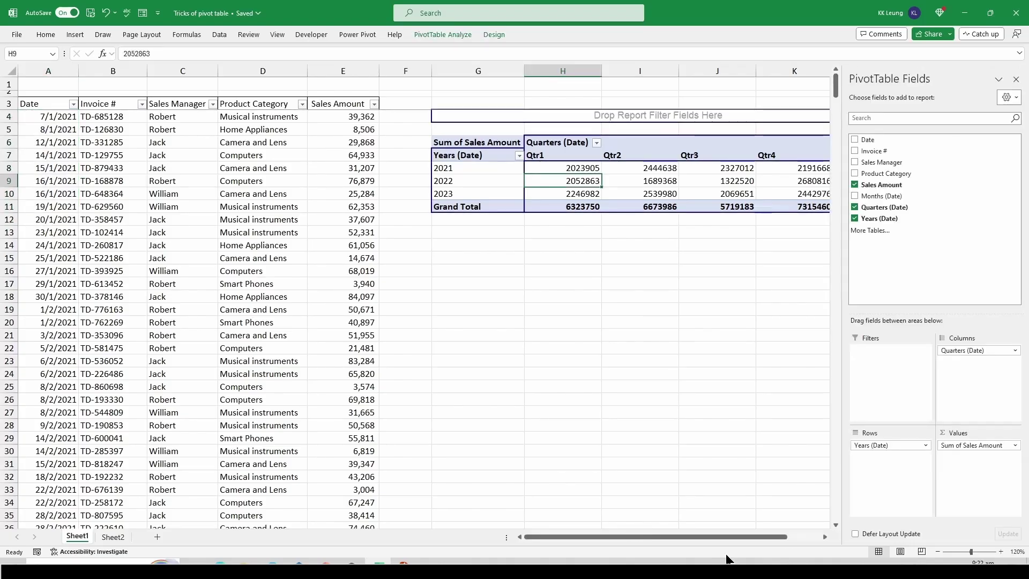
Rearrange the PivotTable with Months (Date) in the rows and Years (Date) in the columns to compare monthly sales across years
scroll(610, 256, "right", 3)
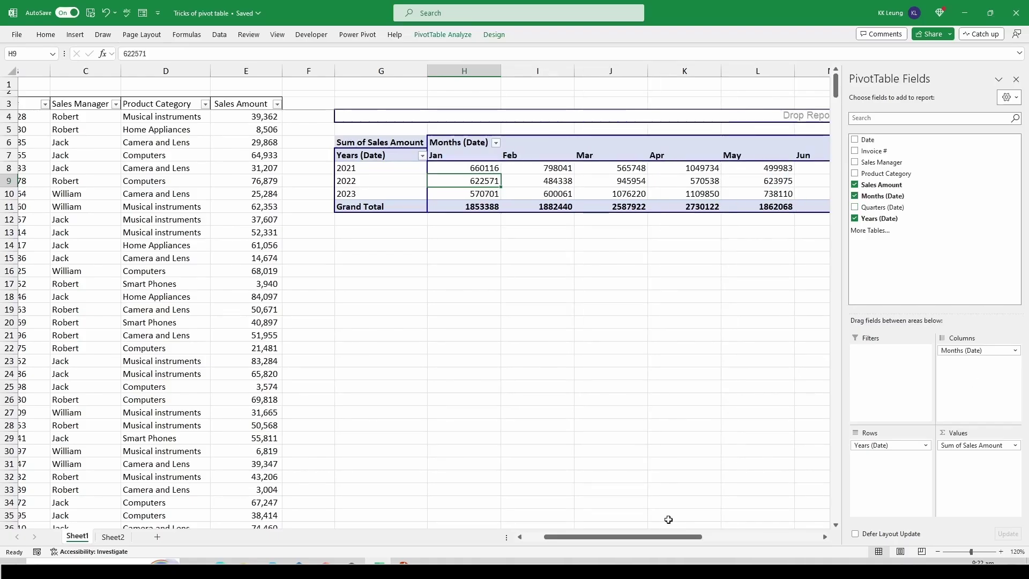
mouse_move(668, 536)
left_mouse_down()
mouse_move(728, 539)
mouse_move(670, 542)
left_mouse_up()
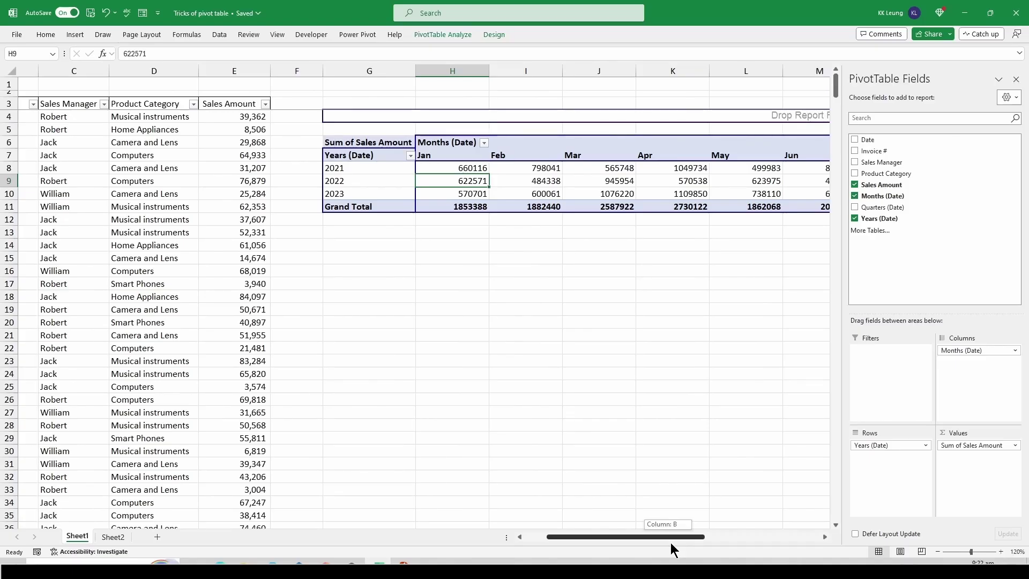
left_click_drag(965, 350, 888, 481)
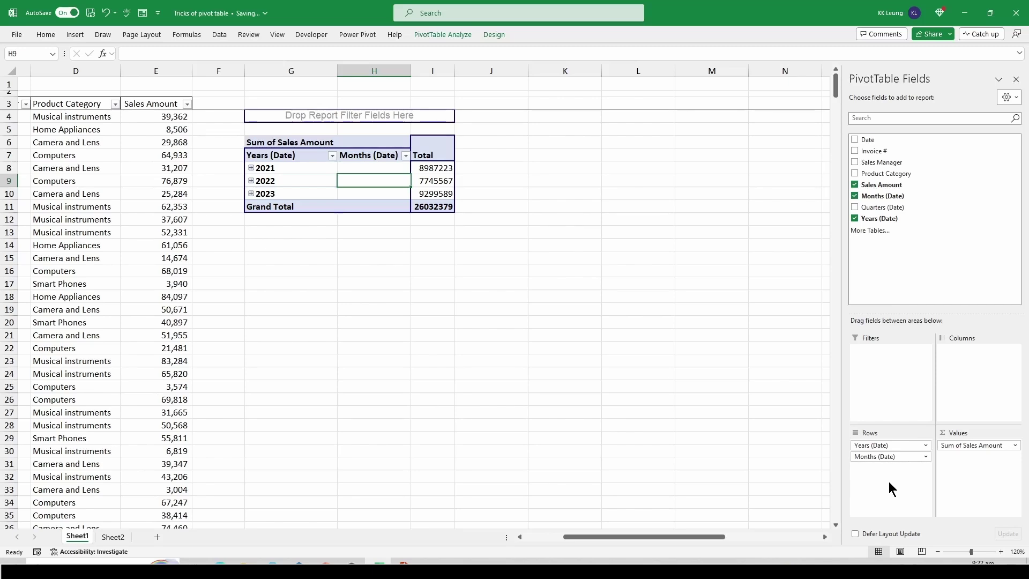
left_click_drag(890, 444, 978, 350)
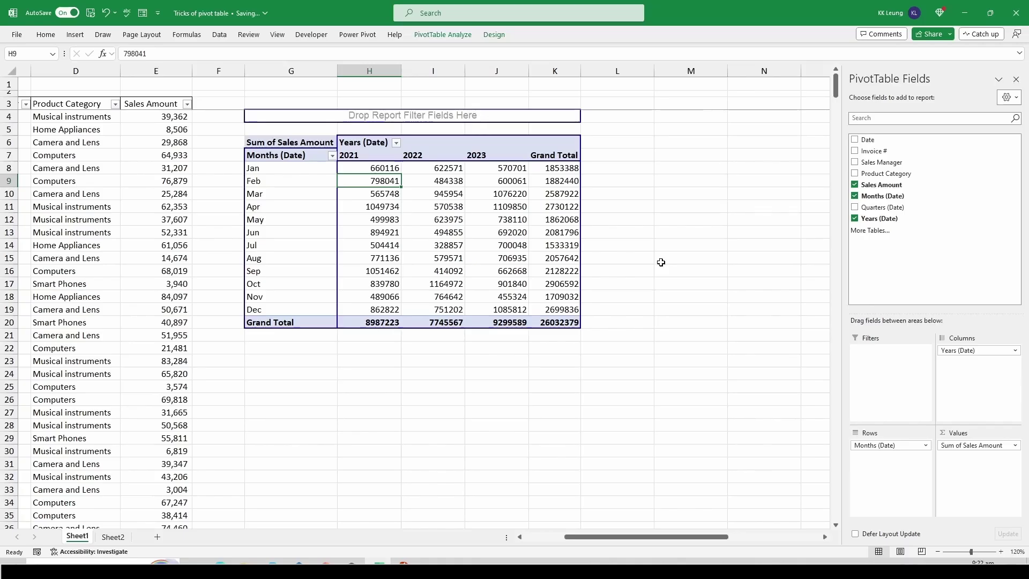
left_click_drag(278, 168, 287, 309)
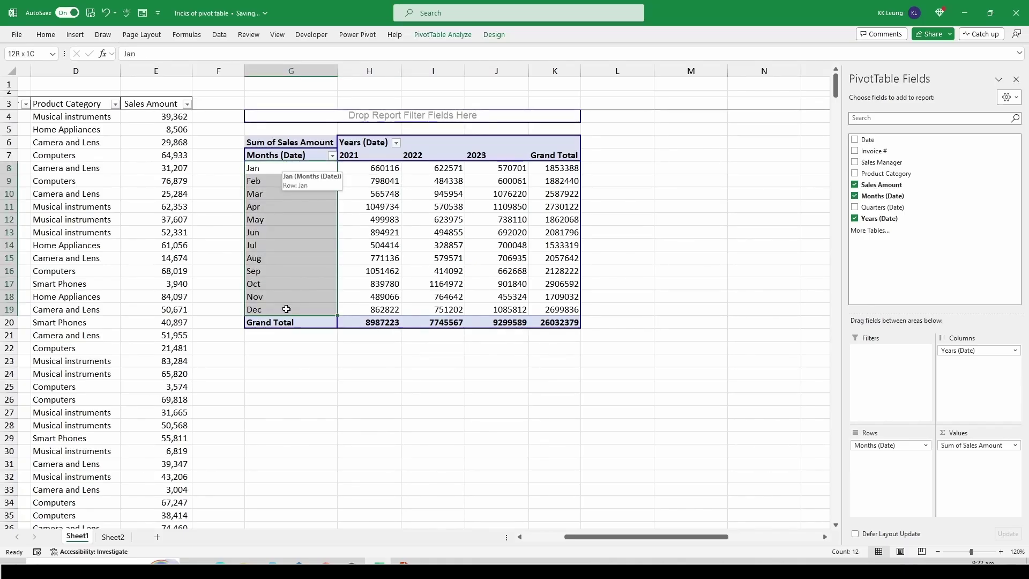
left_click(491, 157)
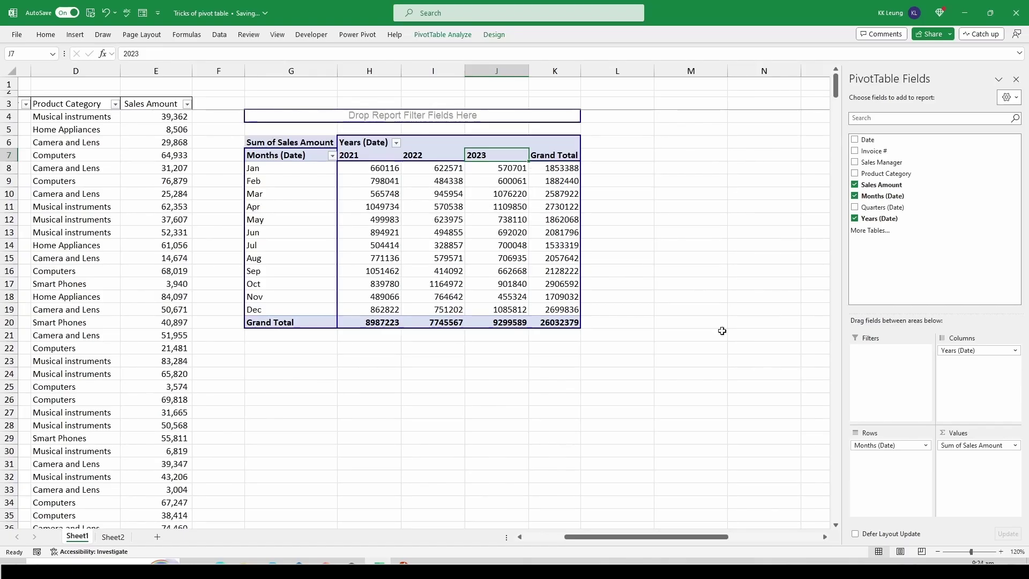
Make Years (Date) the report filter and place Product Category in the PivotTable columns
left_click_drag(958, 350, 882, 369)
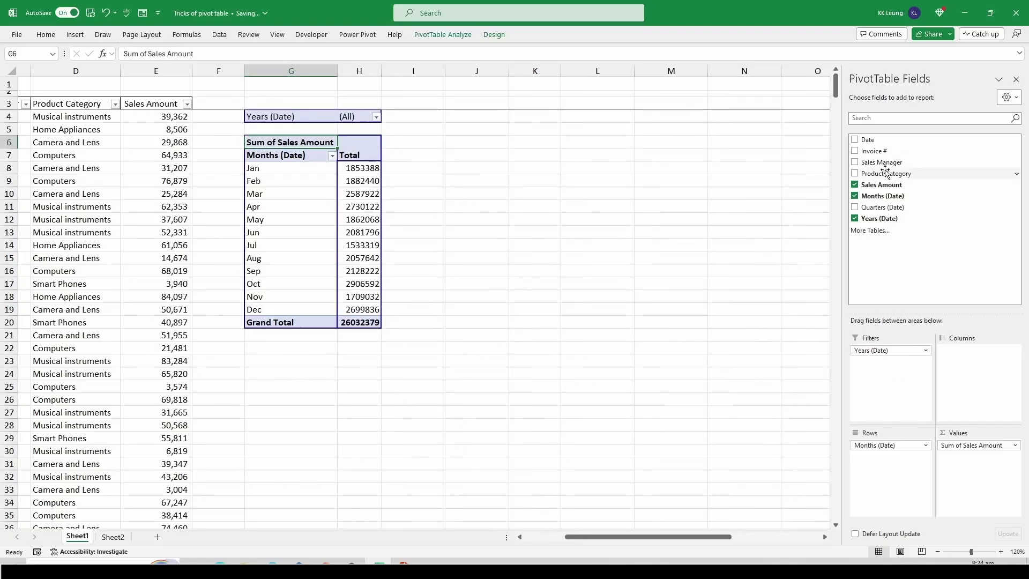
left_click_drag(885, 176, 979, 370)
left_click_drag(362, 155, 539, 156)
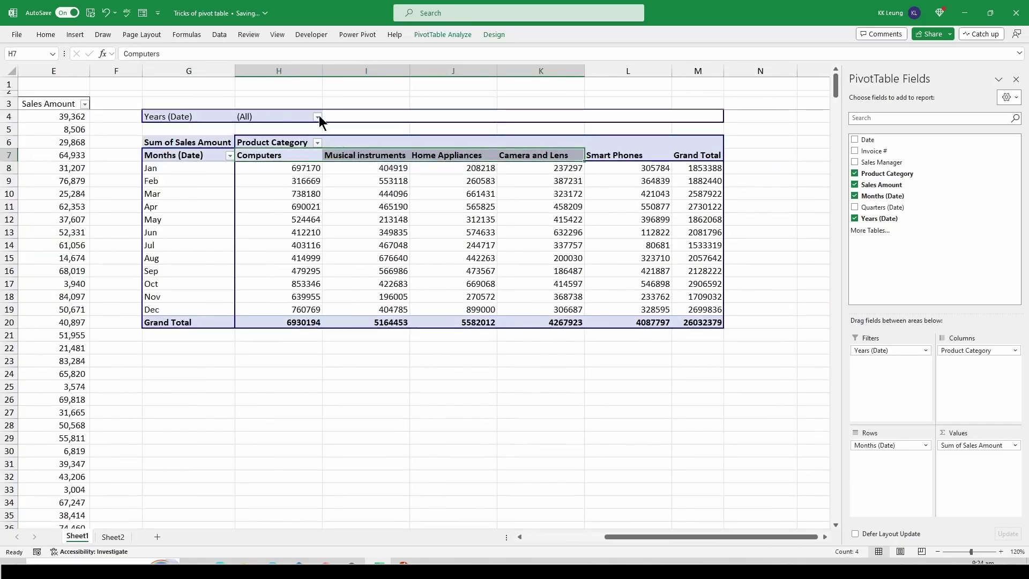
Filter the monthly product category report to the year 2021 only, with multiple item selection enabled
left_click(317, 116)
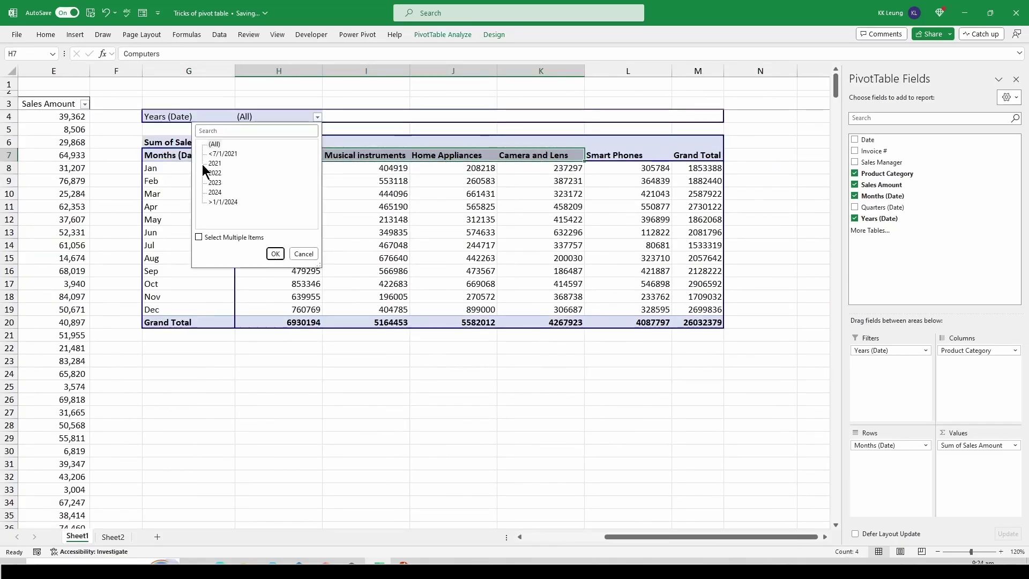
left_click(199, 236)
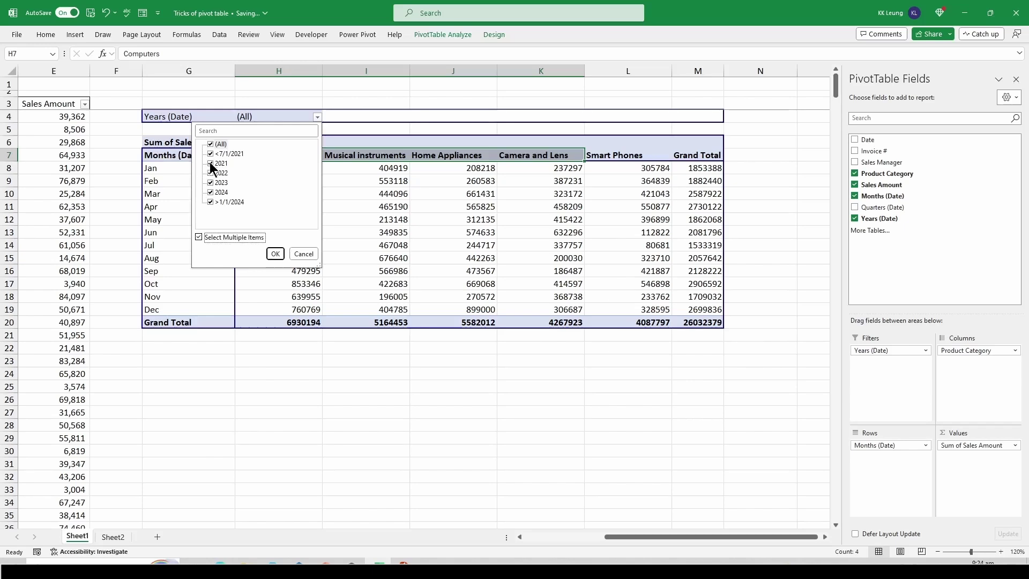
left_click(210, 143)
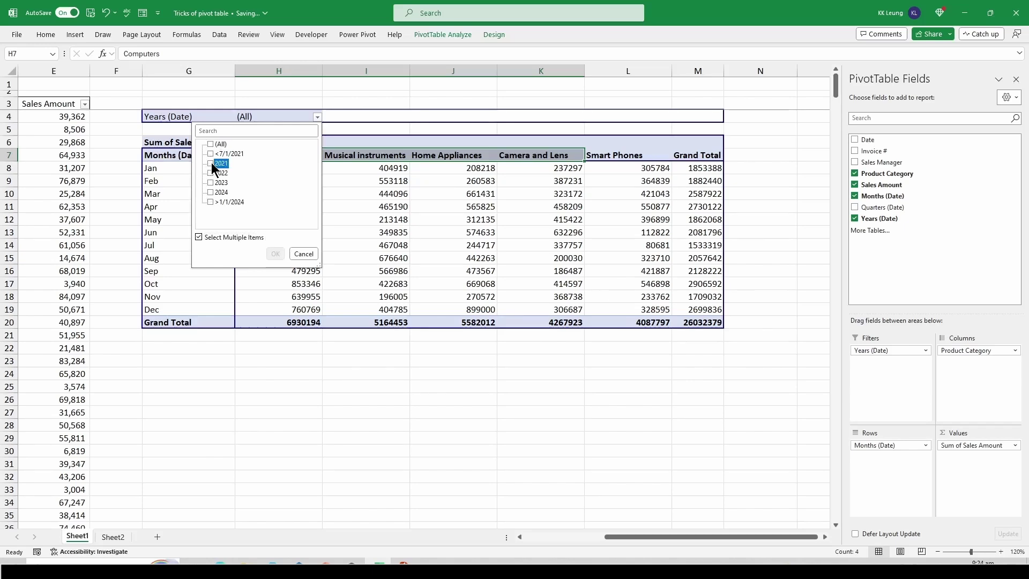
left_click(210, 163)
left_click(275, 253)
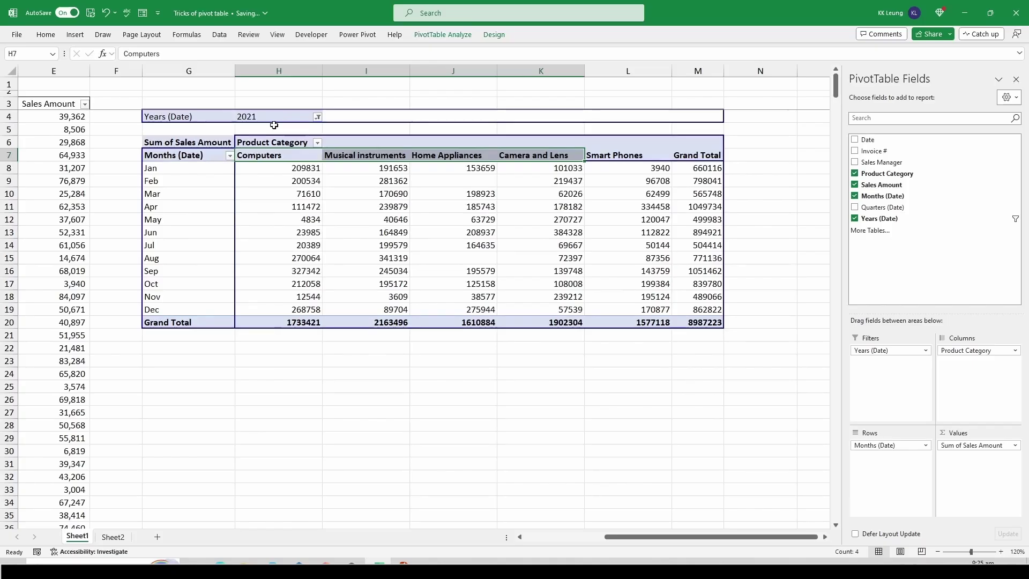
left_click(196, 161)
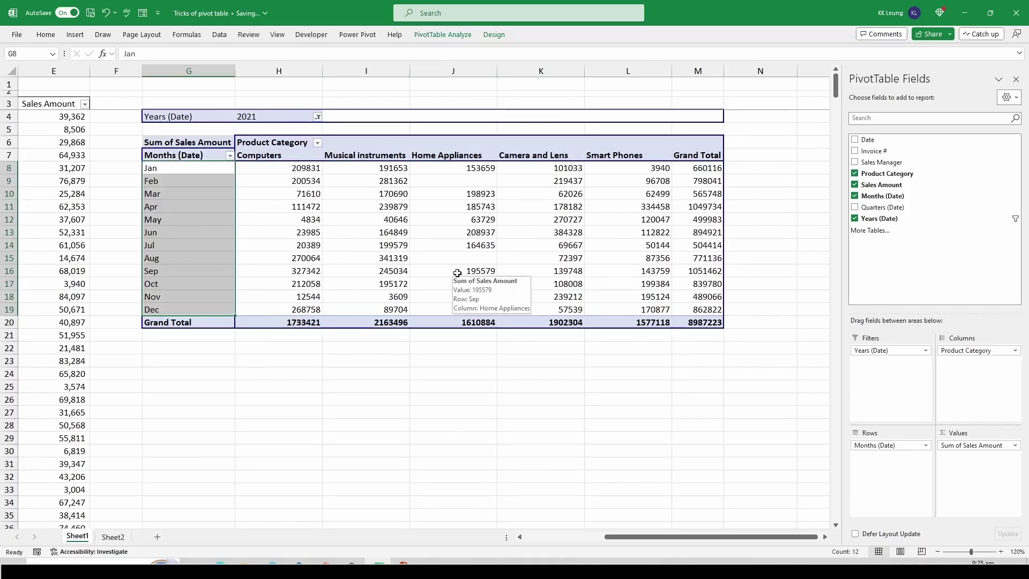